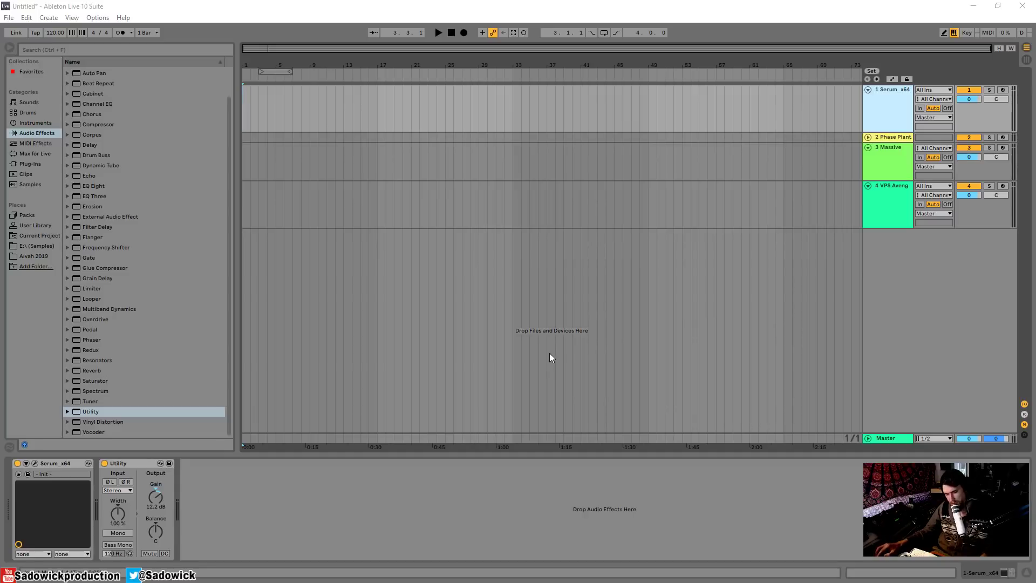
Unfold the Phase Plant track and review the devices on each of the four synth tracks
left_click(867, 137)
left_click_drag(974, 288, 975, 180)
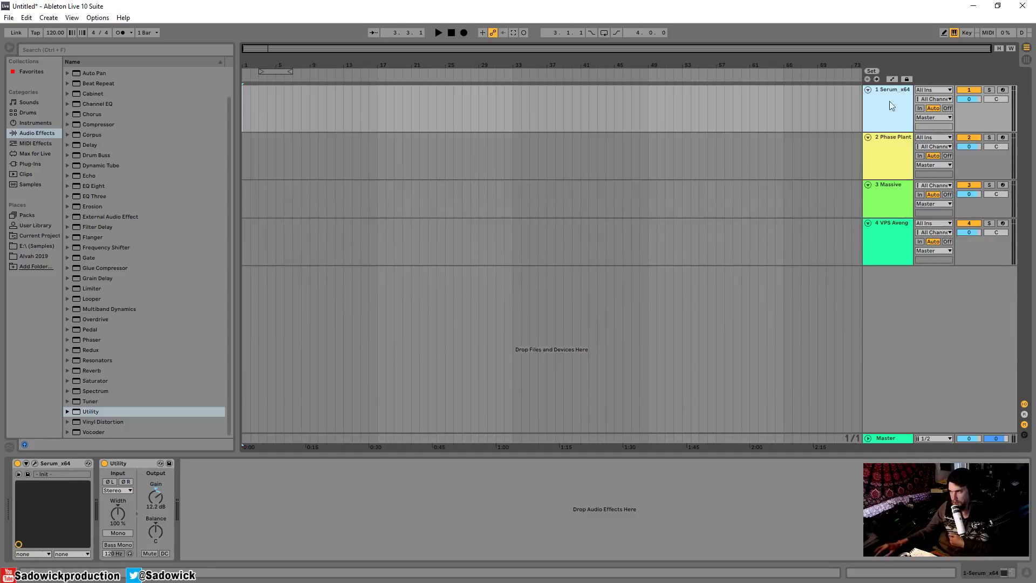
left_click(898, 146)
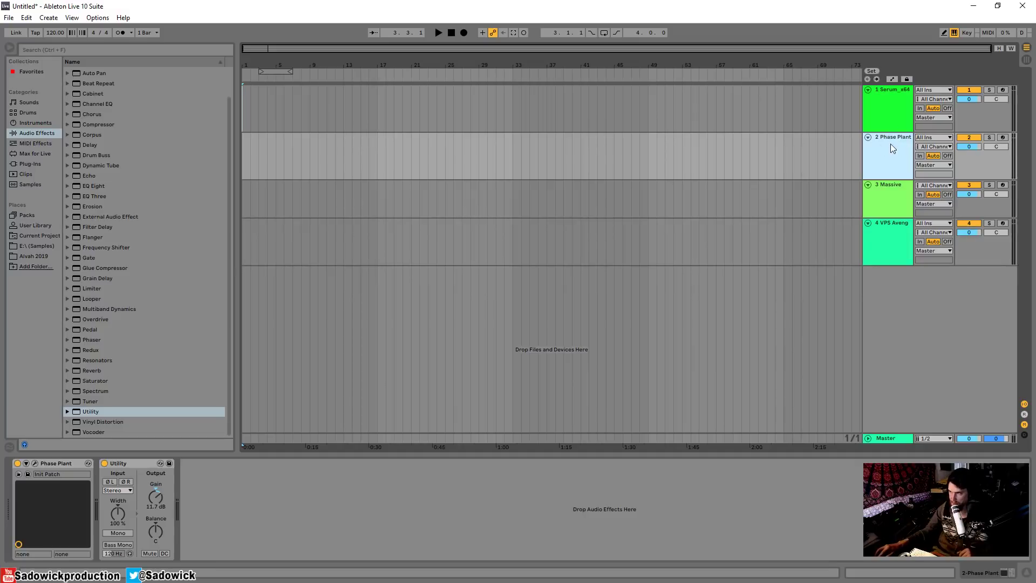
left_click(893, 186)
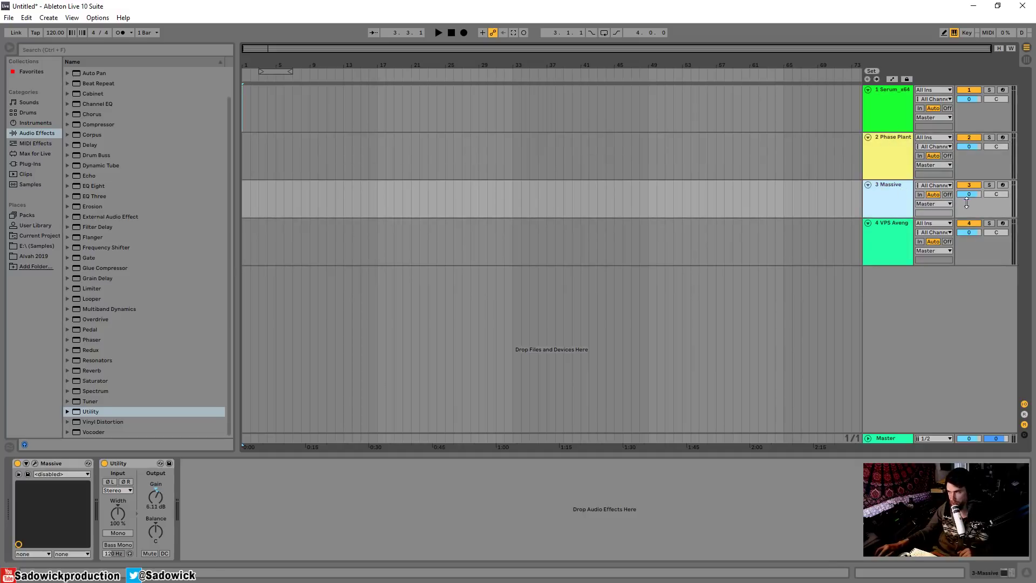
left_click(895, 224)
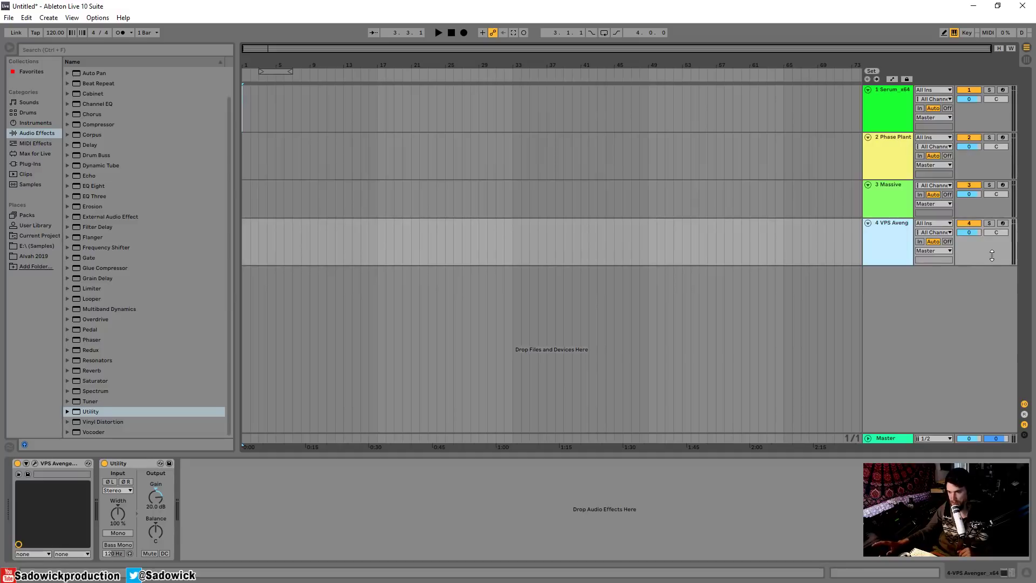
left_click(987, 116)
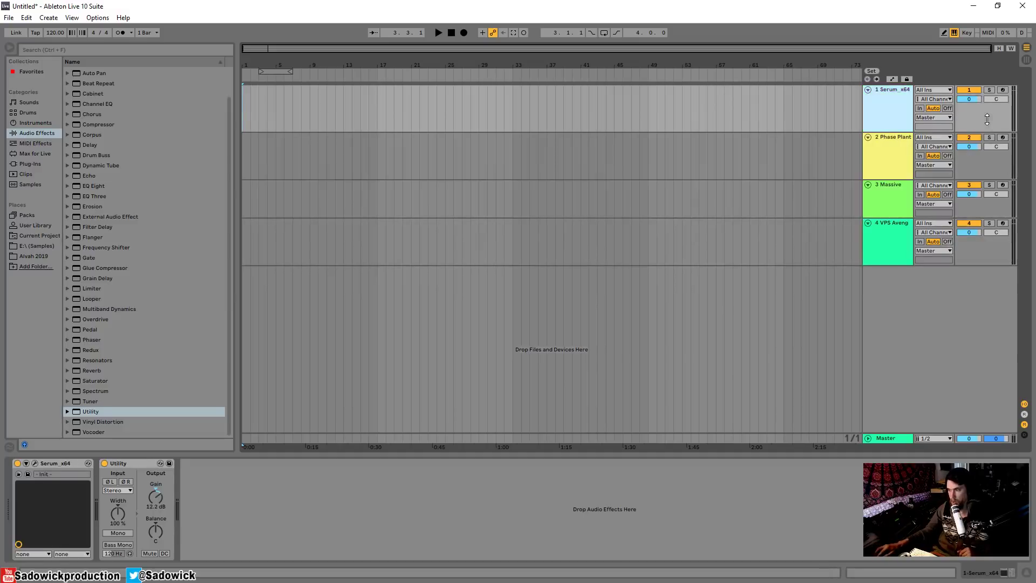
Step through the four synth tracks from Serum to VPS Avenger and back to compare their devices and Utility settings
left_click(885, 138)
key("Down")
key("Down")
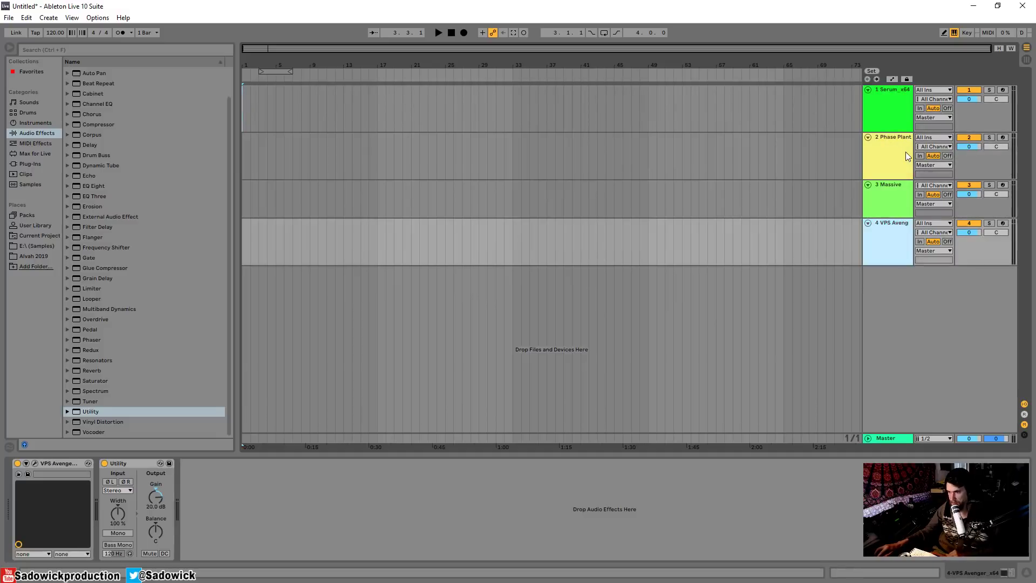
key("Up")
key("Up")
key("Up")
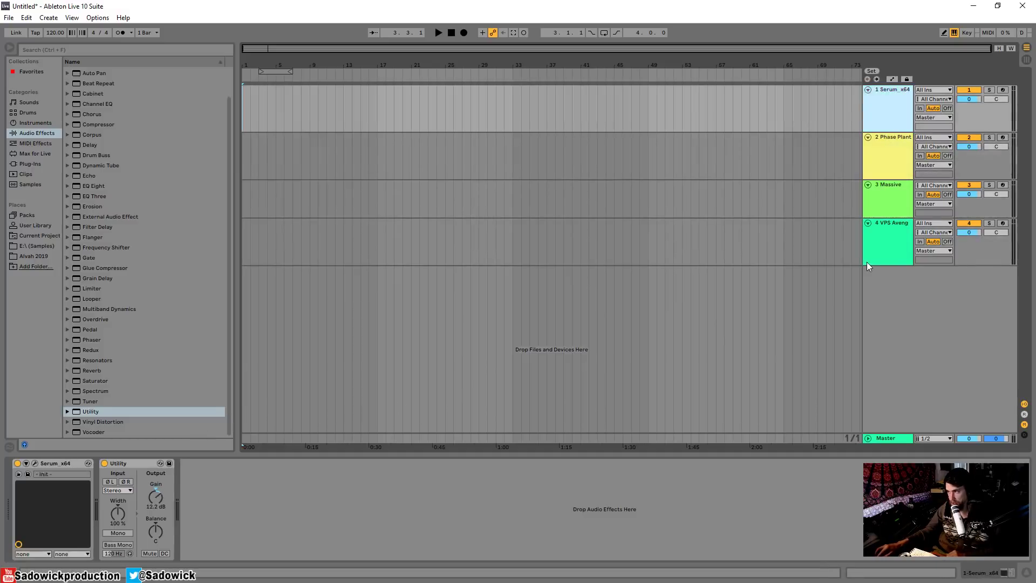
key("Down")
key("Down")
key("Up")
key("Up")
Lower the Master track's volume to about -15.6 dB
left_click(969, 439)
type("-10")
key("Return")
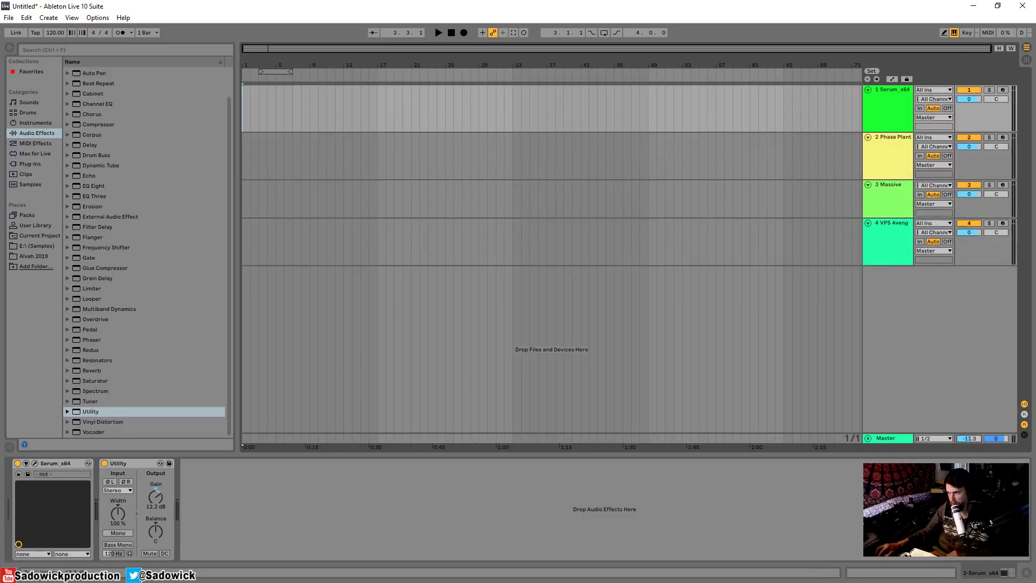
left_click_drag(969, 438, 969, 451)
Examine the VPS Avenger, Massive, Phase Plant and Serum tracks repeatedly, comparing their Utility gain settings and ending on Serum
left_click(885, 226)
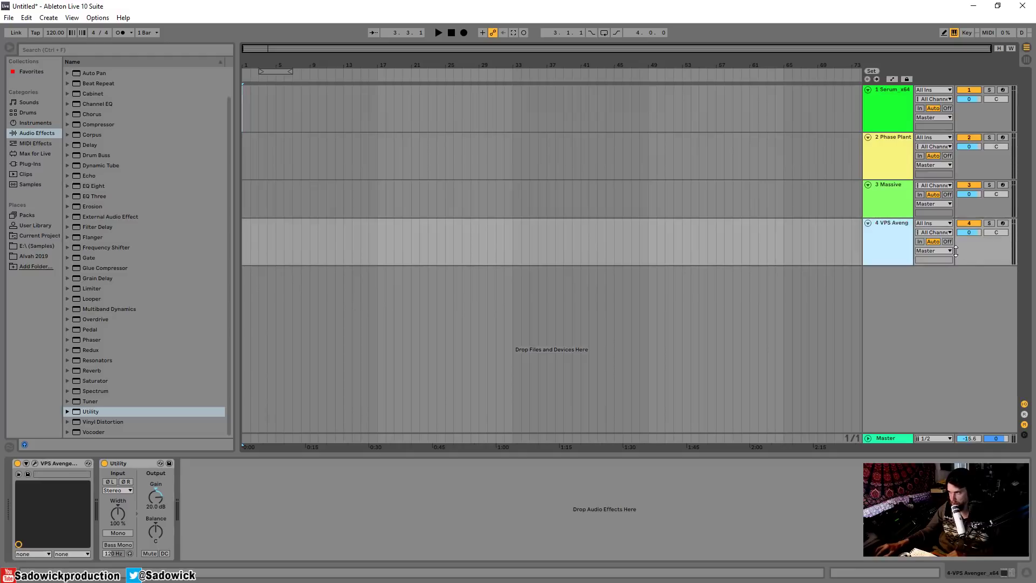
key("Up")
key("Up")
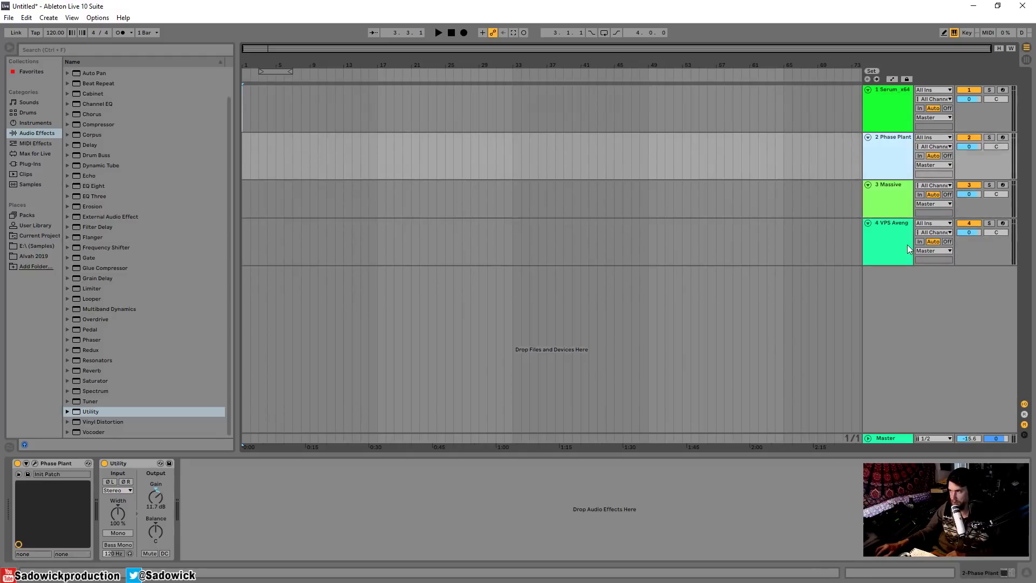
key("Up")
key("Down")
key("Down")
key("Down")
key("Up")
key("Up")
key("Up")
key("Down")
key("Down")
key("Down")
key("Up")
key("Up")
key("Up")
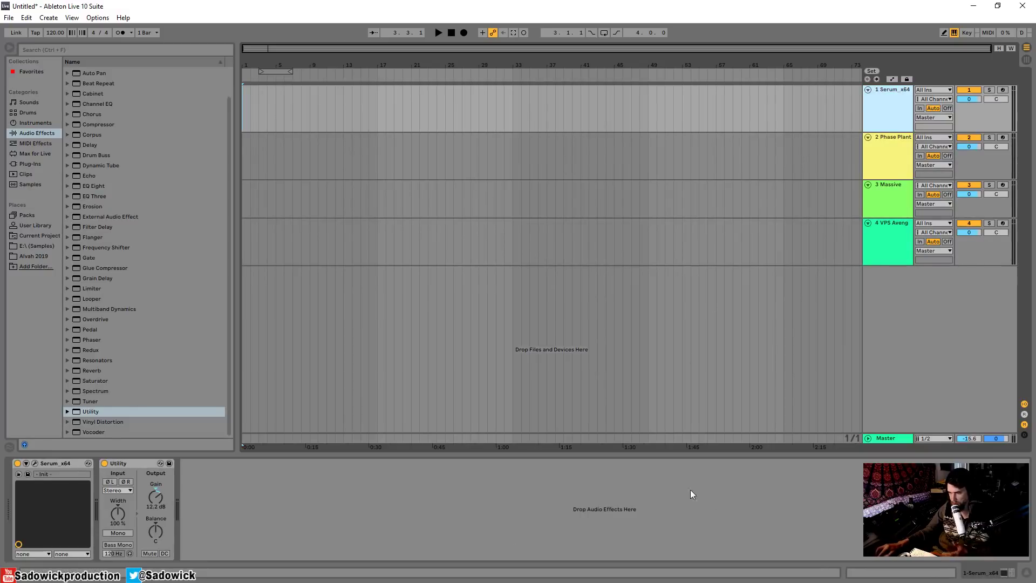
Show the Master track's device chain and open the Blue Cat FreqAnalyst Pro window, moving it clear of the browser
left_click(648, 500)
key("shift+Tab")
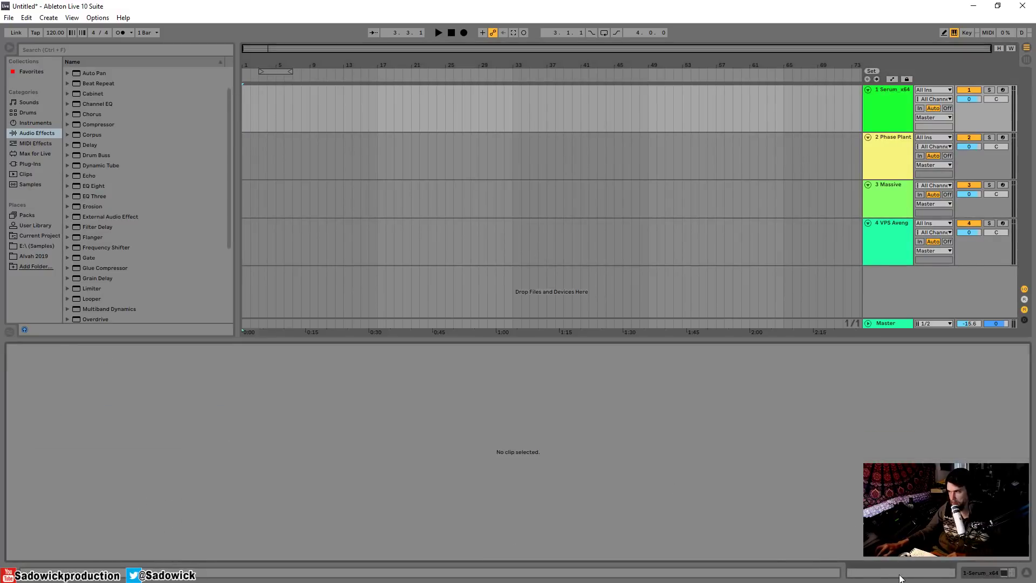
left_click(895, 323)
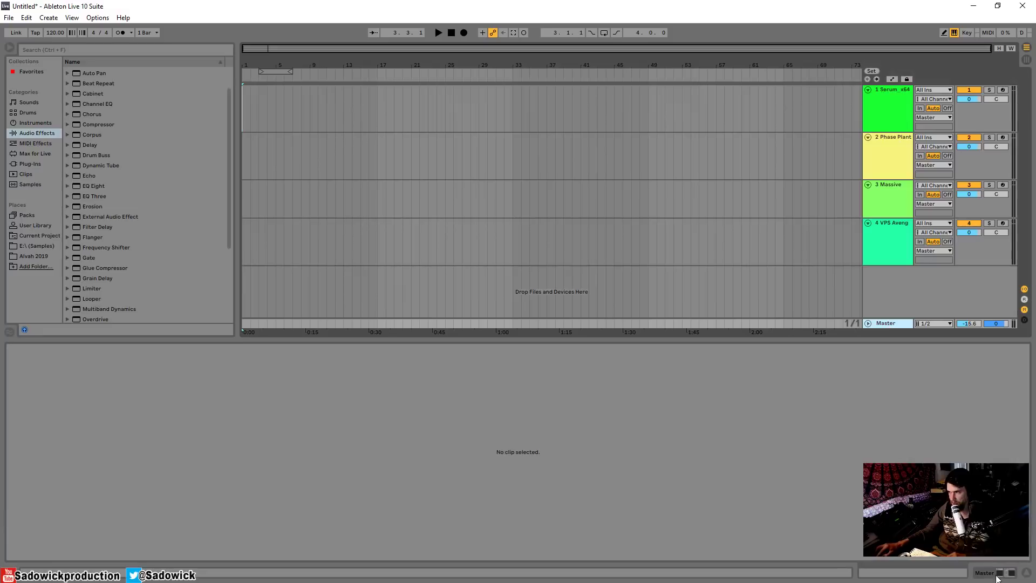
left_click(999, 574)
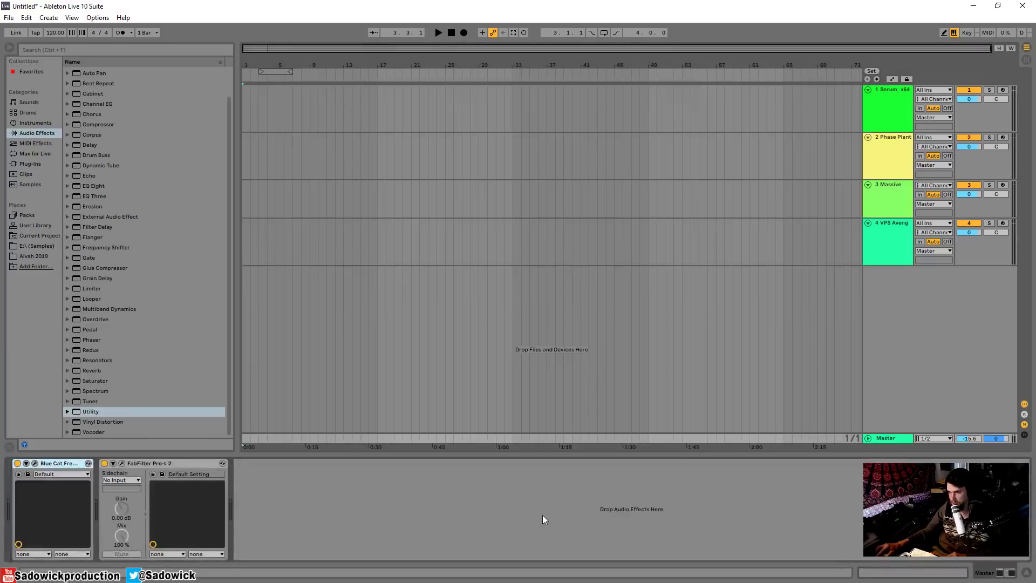
left_click(34, 464)
left_click_drag(539, 97, 760, 18)
Add FabFilter Pro-Q 3 from the VST plug-ins to the Master track, placing it before Blue Cat FreqAnalyst Pro
left_click(21, 164)
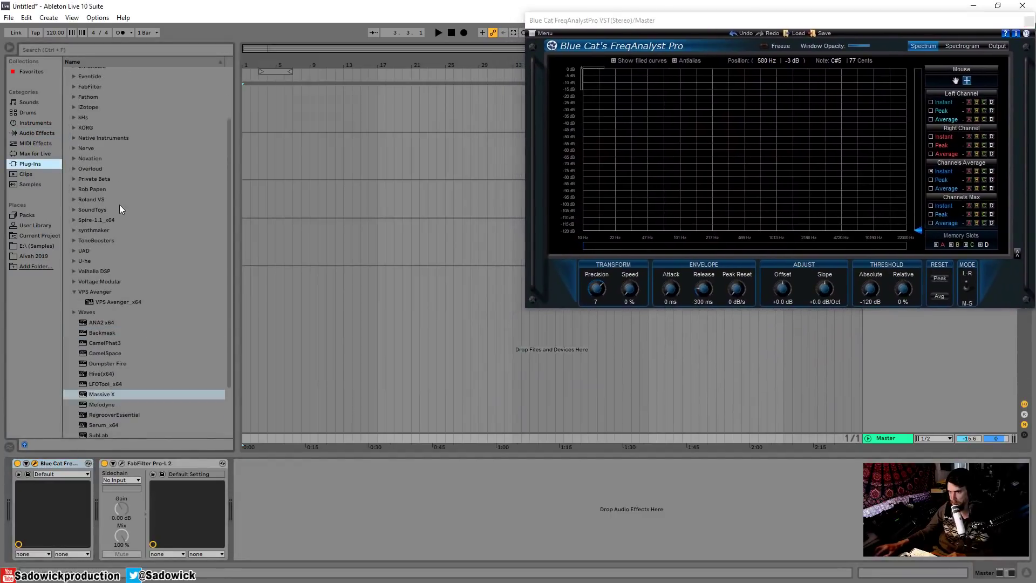
scroll(118, 205, "up", 3)
left_click(74, 151)
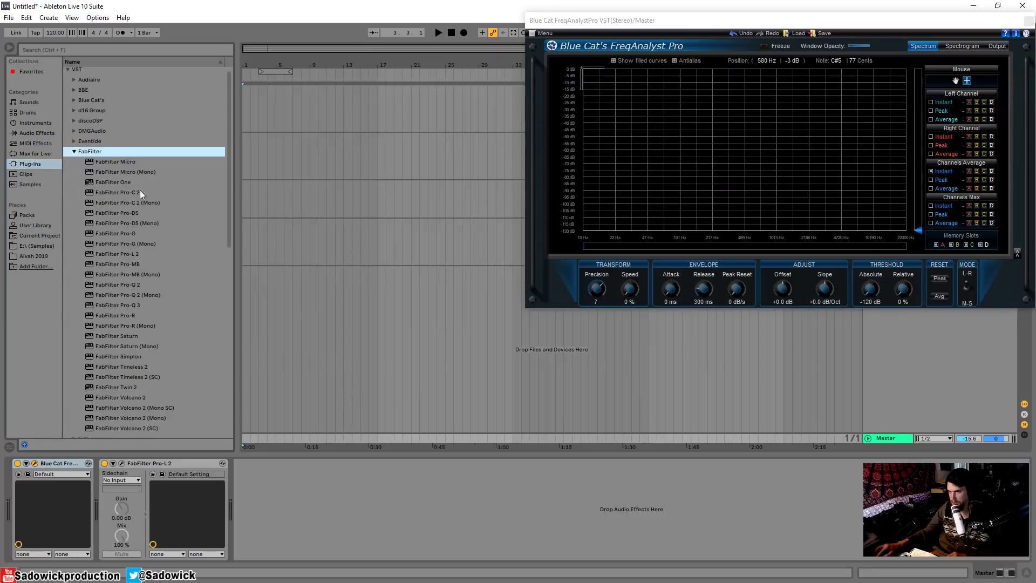
left_click_drag(135, 304, 99, 486)
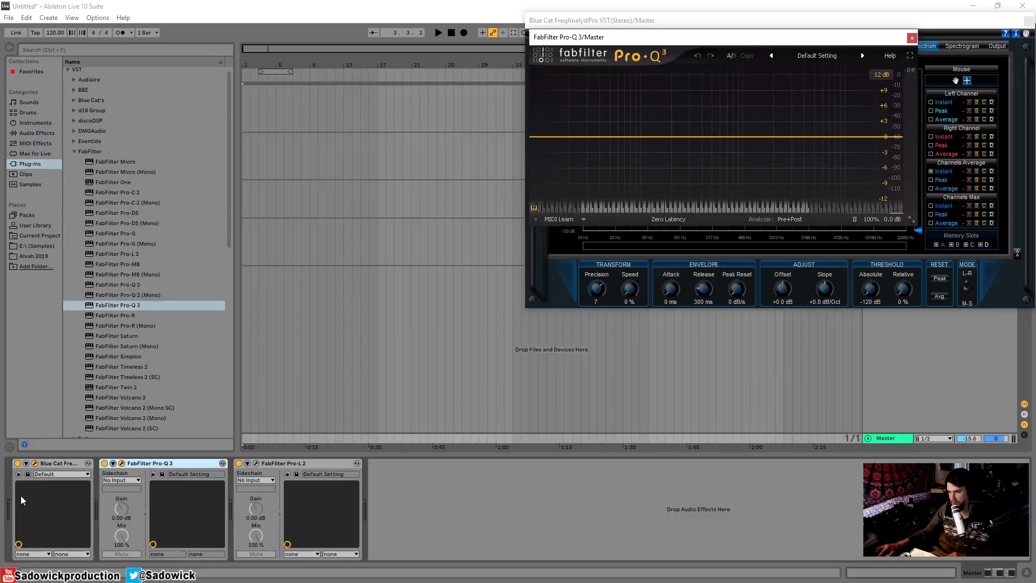
left_click_drag(169, 465, 32, 487)
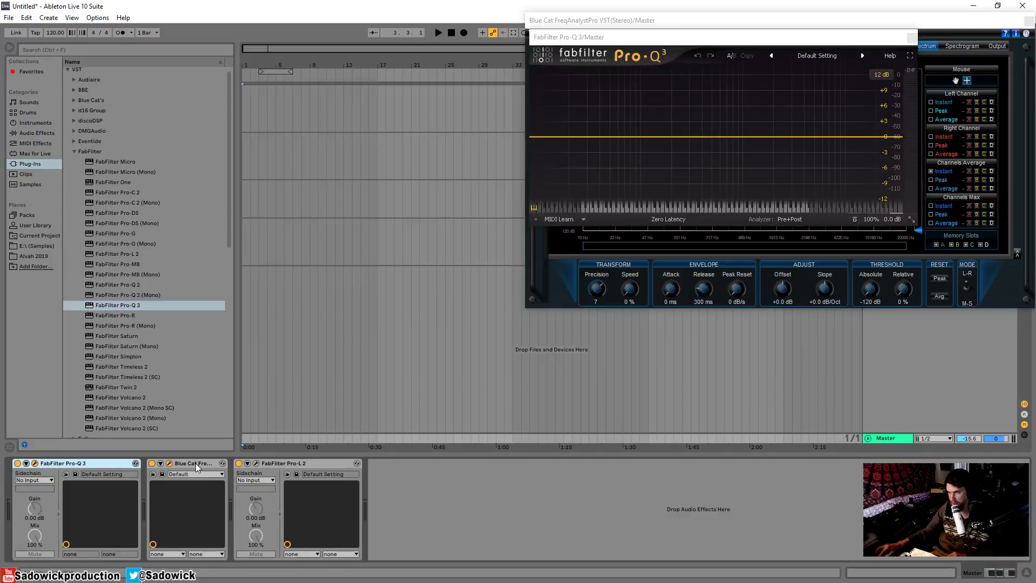
Arrange the plug-in windows so Pro-Q 3 sits below the FreqAnalyst Pro spectrum, leaving the track controls accessible
left_click_drag(718, 38, 835, 275)
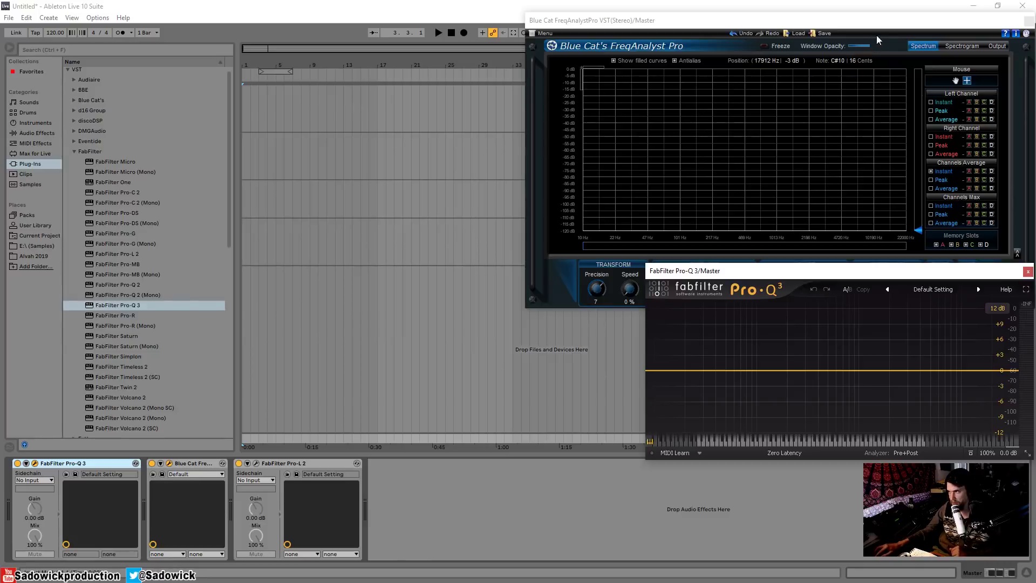
left_click_drag(892, 20, 733, 37)
left_click_drag(971, 270, 843, 292)
Open the Serum window from the record-armed first track and shift FreqAnalyst Pro and Pro-Q 3 clear of it
left_click(977, 118)
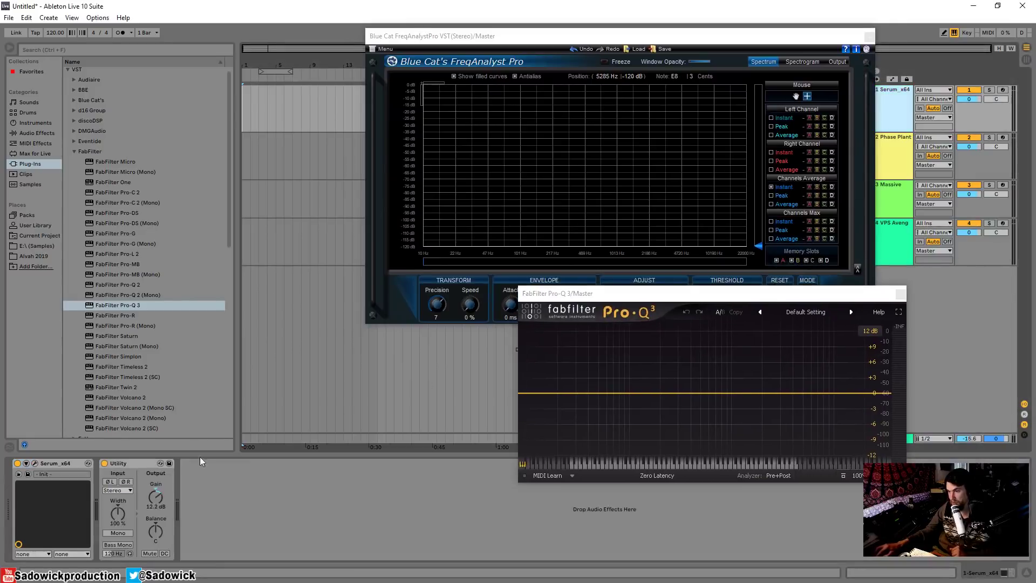
left_click(35, 464)
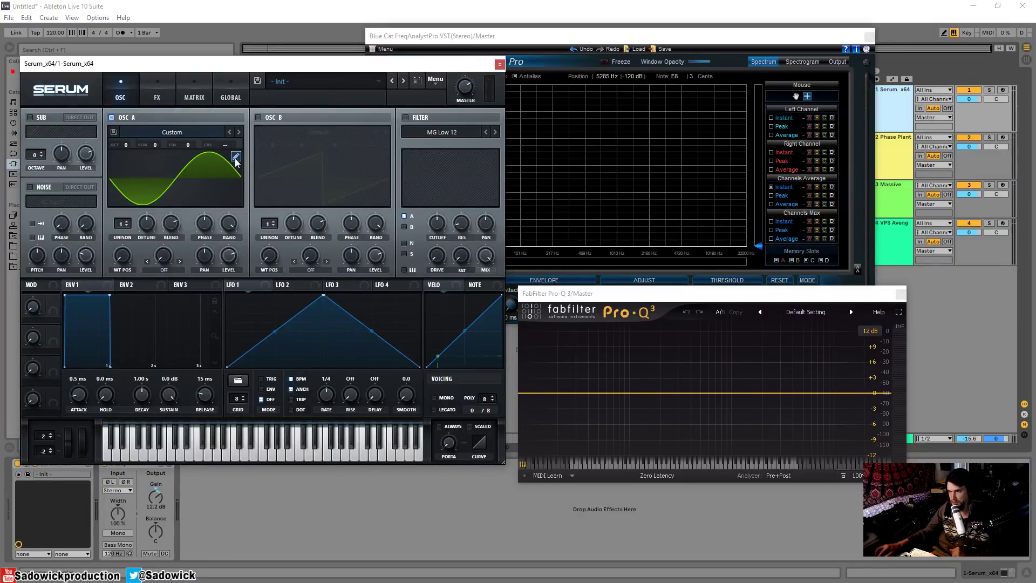
left_click(526, 37)
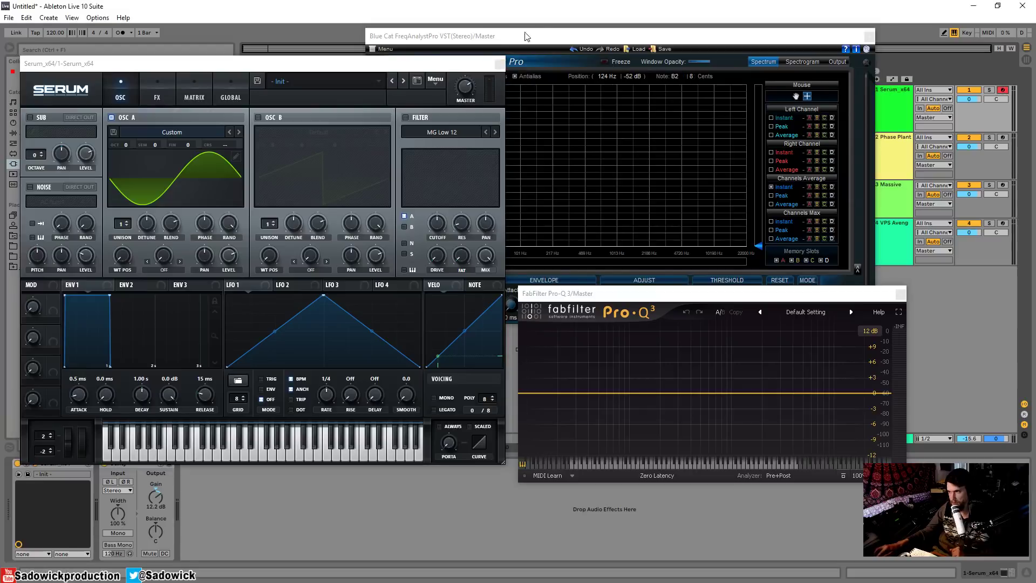
left_click_drag(526, 37, 596, 38)
left_click(683, 300)
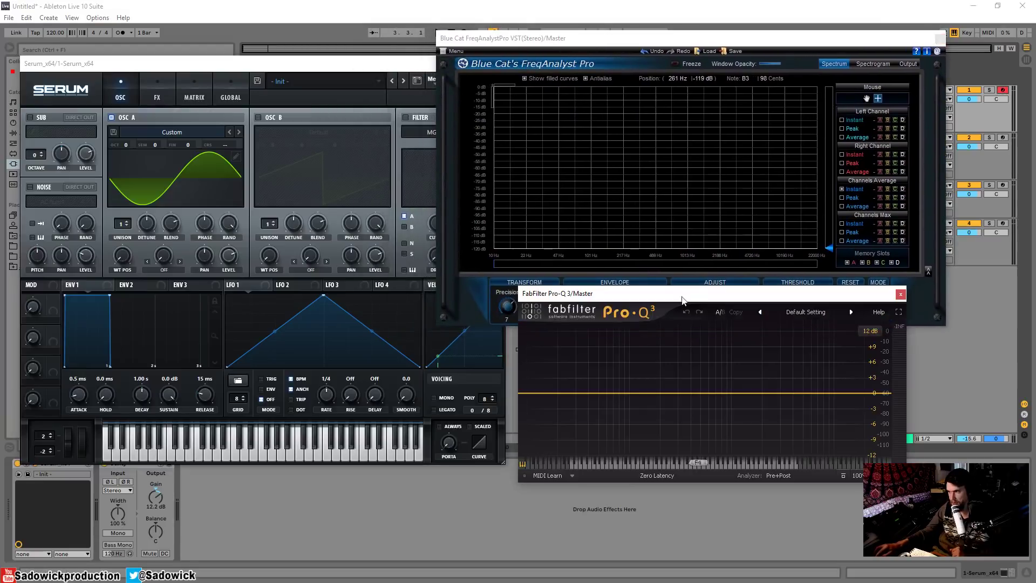
left_click_drag(683, 300, 723, 312)
Generate a single sine wave for Oscillator A in Serum's wavetable editor using the preset formula sin(x*pi), and close the editor
left_click(296, 72)
left_click(235, 157)
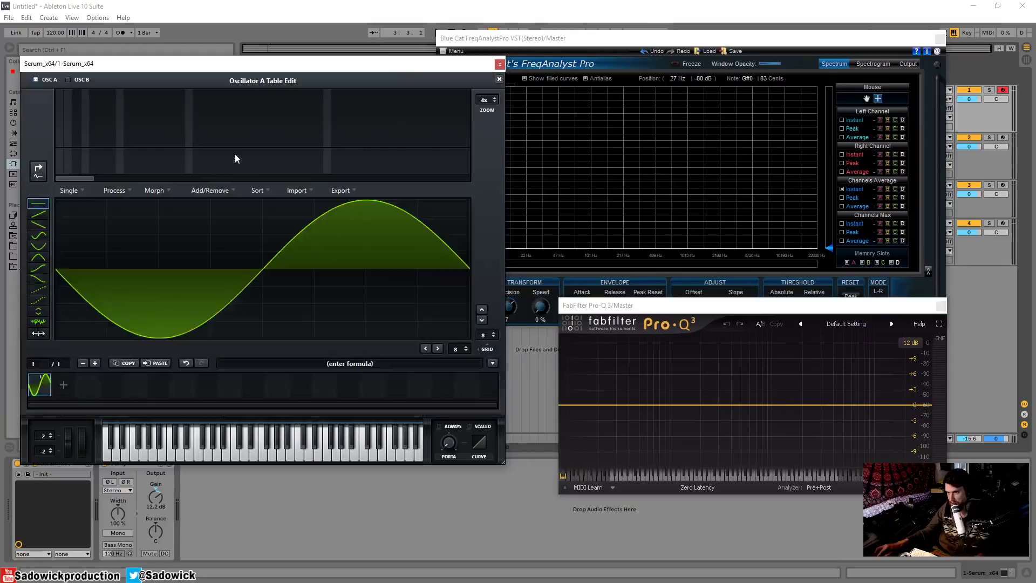
left_click(492, 363)
mouse_move(533, 378)
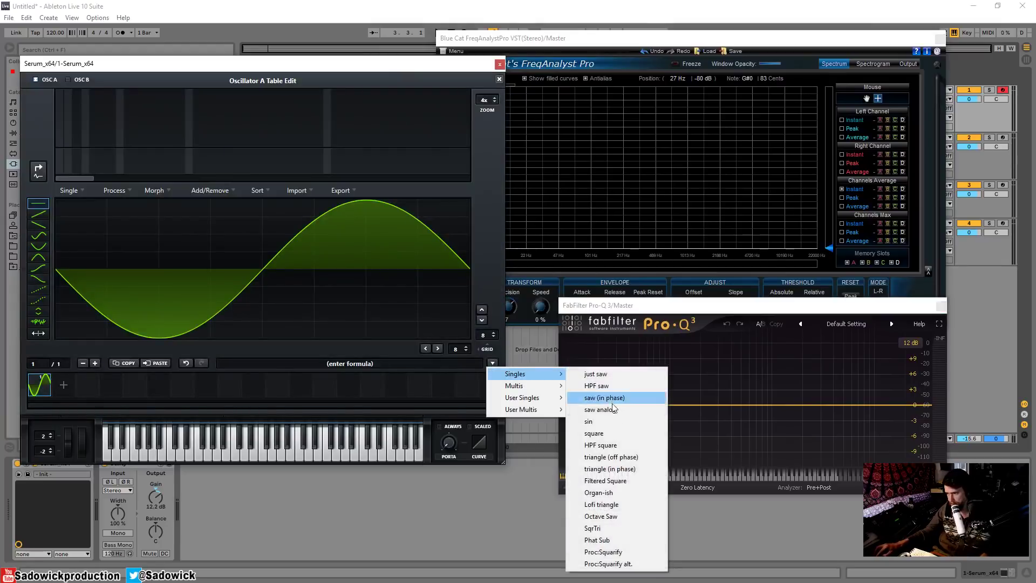
left_click(604, 422)
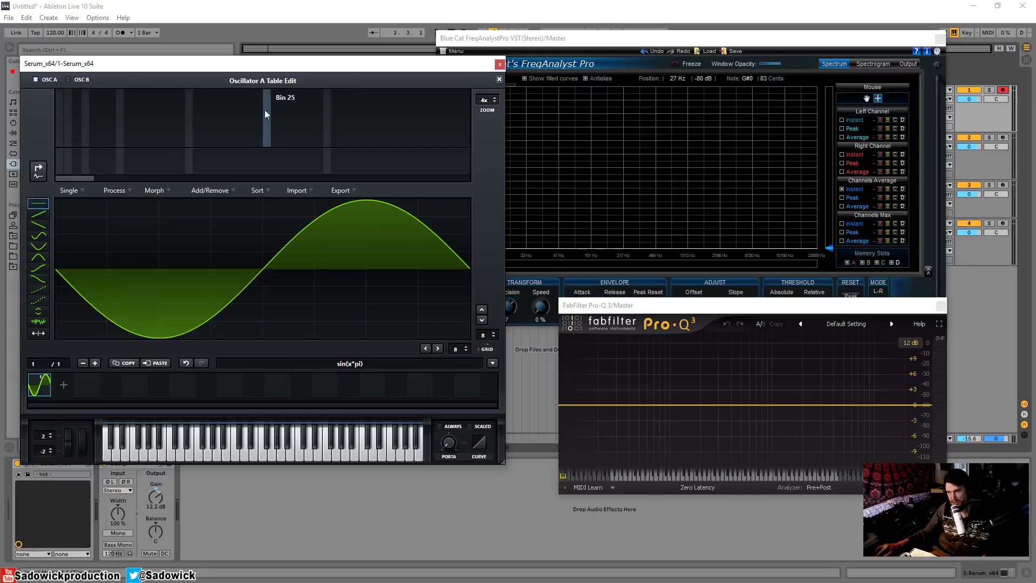
left_click_drag(263, 63, 274, 66)
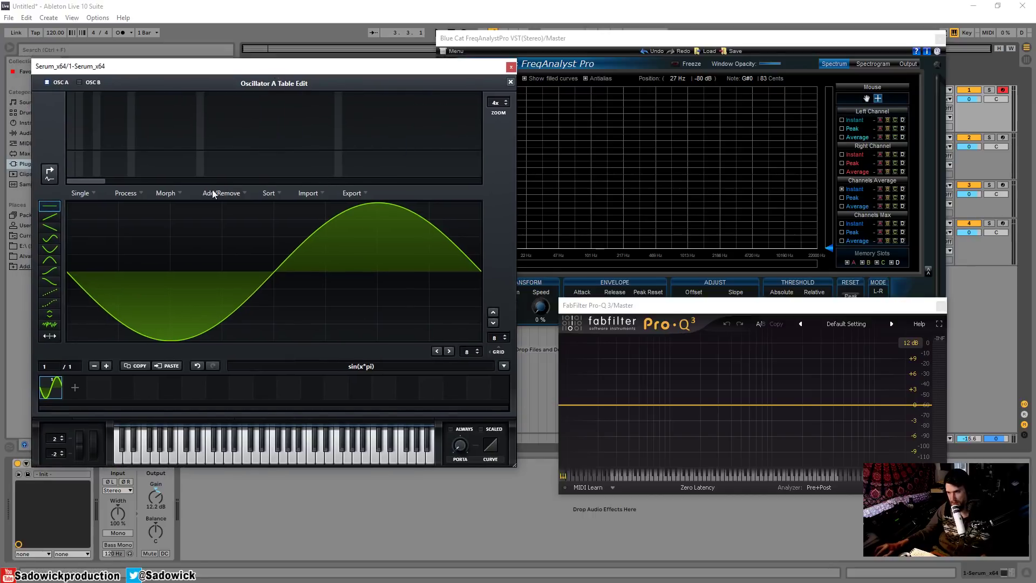
left_click(511, 82)
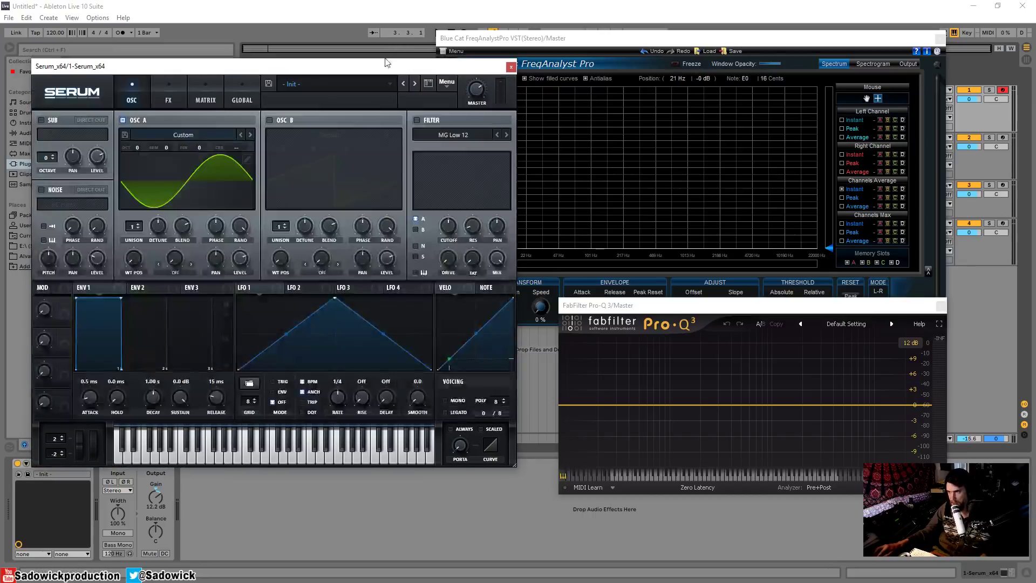
Shift the Serum window slightly and lower the Master track's volume to -55.0 dB
left_click_drag(376, 66, 386, 70)
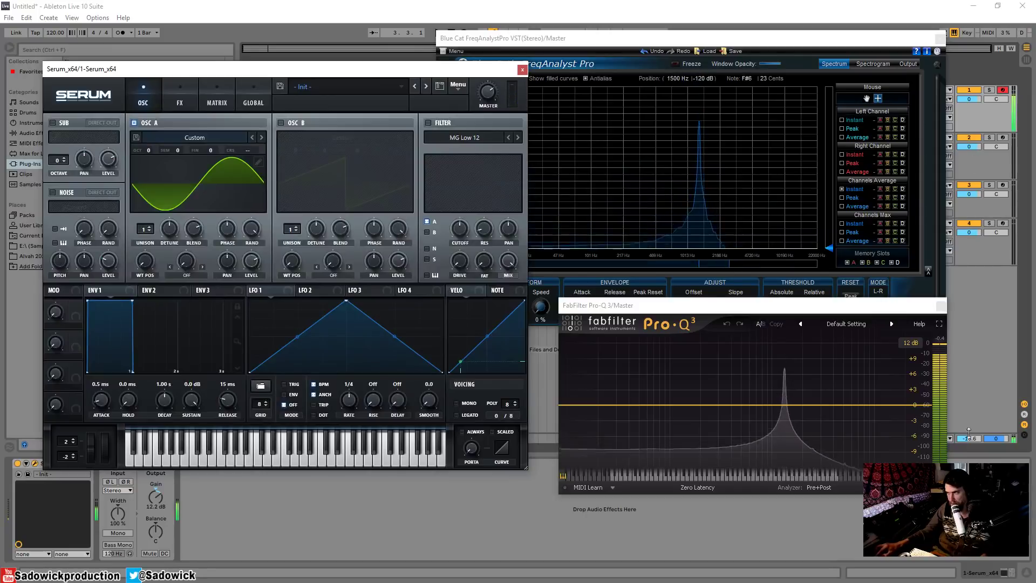
left_click(981, 226)
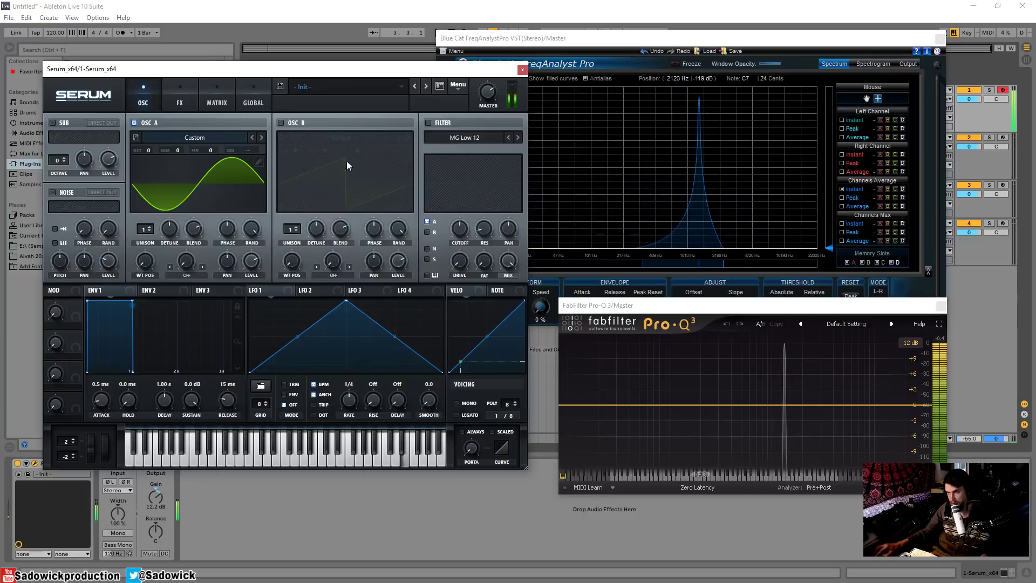
Set Serum's oscillator quality to 1X (Draft) in its global settings
left_click(217, 101)
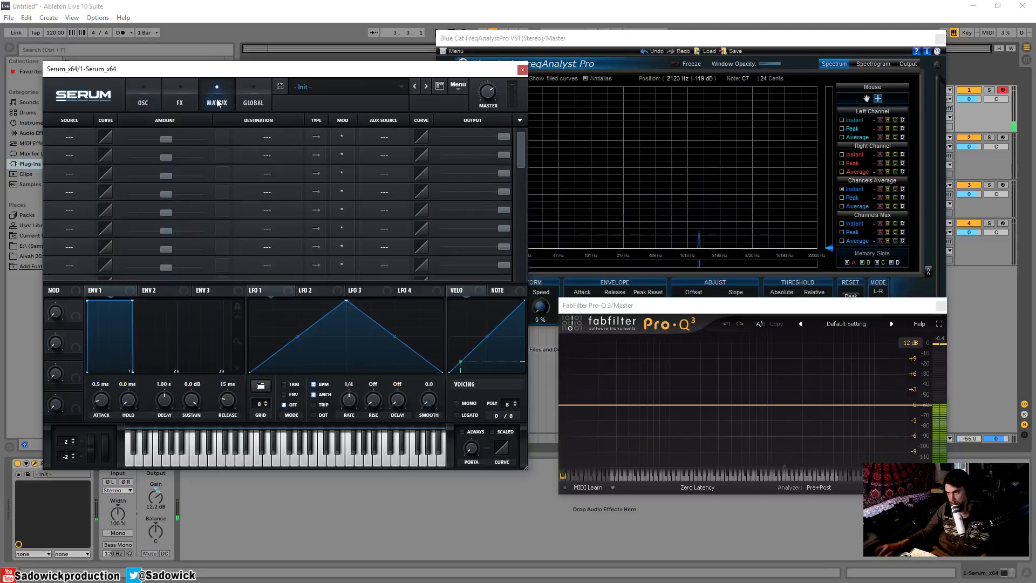
left_click(253, 102)
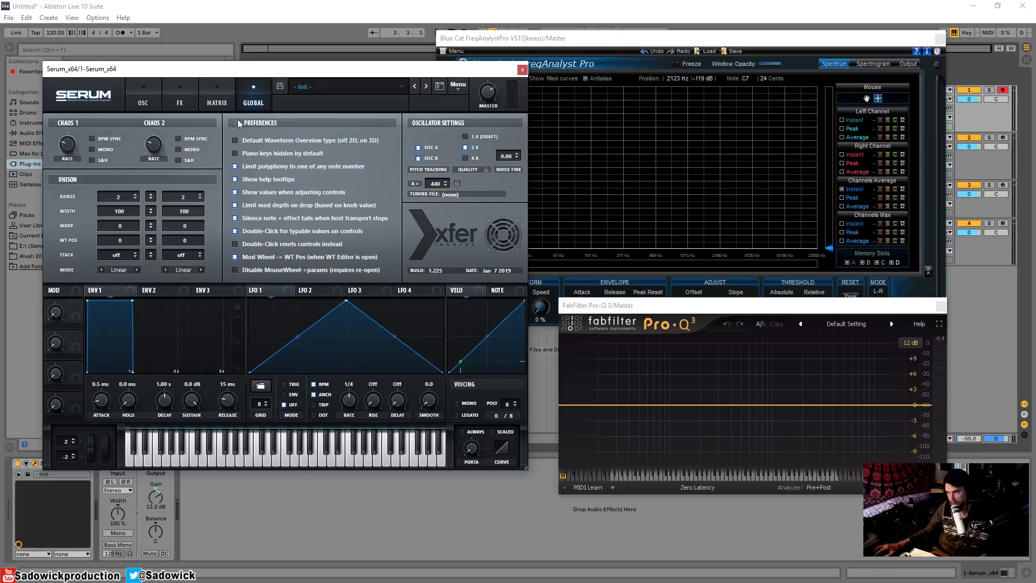
left_click(472, 138)
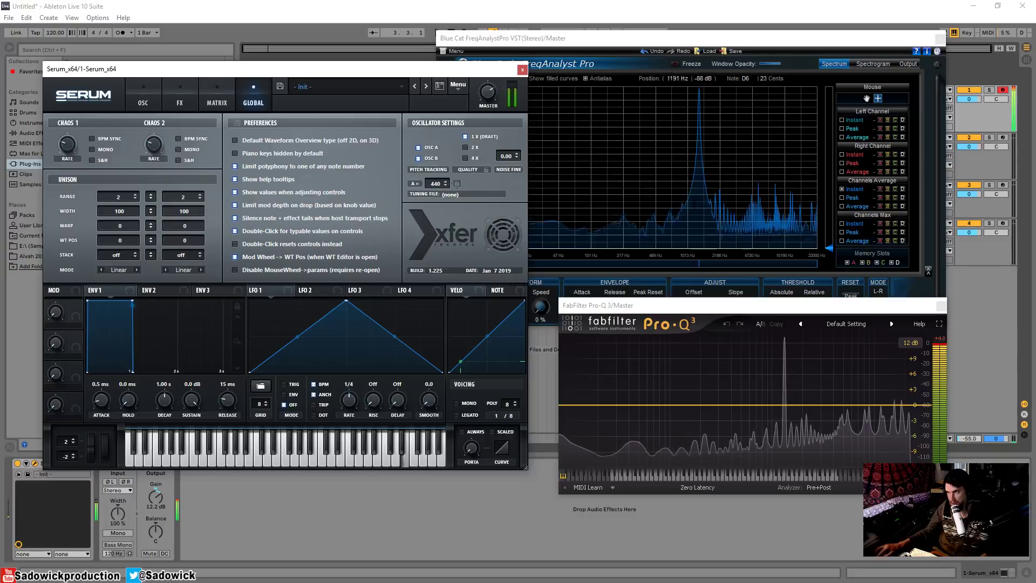
Return to Serum's oscillator page and raise Oscillator A's coarse pitch (CRS) to about 19.26
left_click(156, 102)
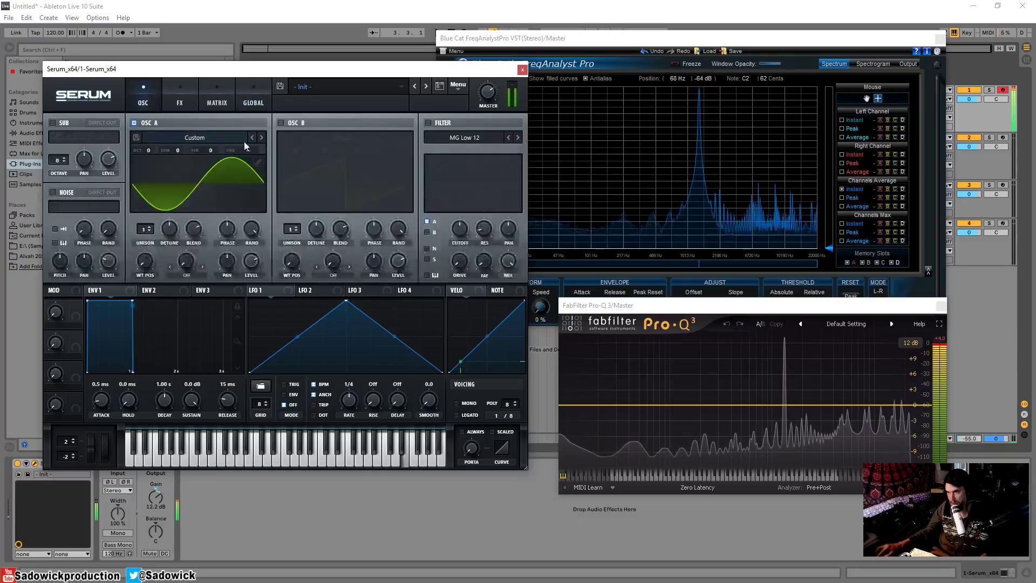
left_click_drag(250, 141, 257, 109)
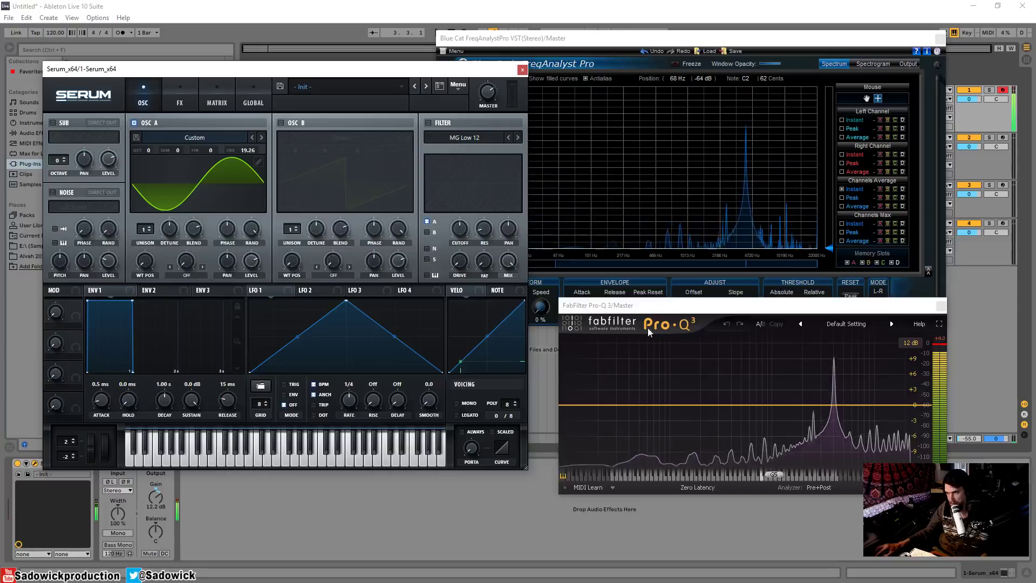
Reset the coarse pitch (CRS) of Serum's Oscillator A to 0
scroll(242, 149, "down", 6)
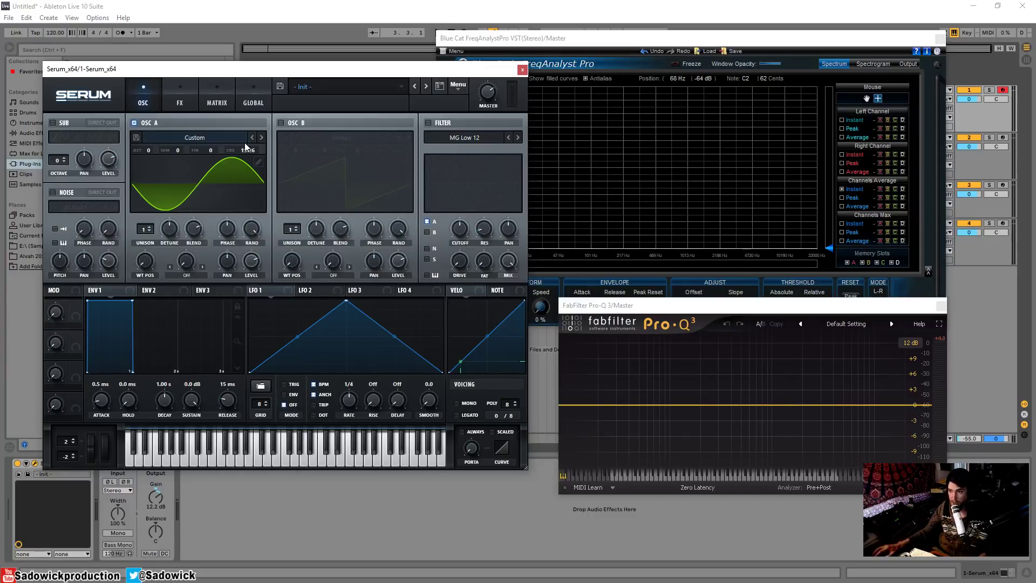
left_click_drag(246, 146, 256, 153)
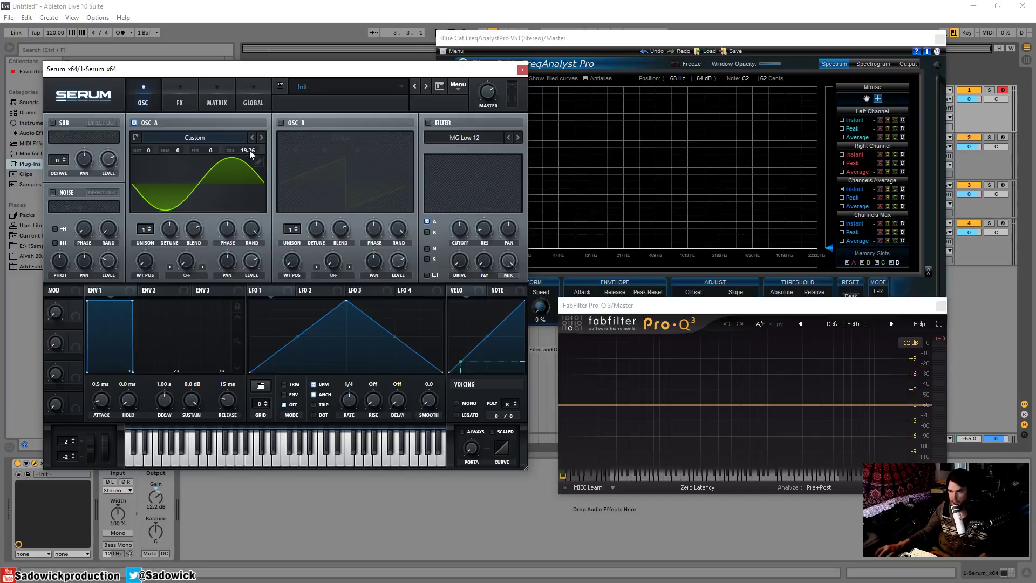
double_click(247, 153)
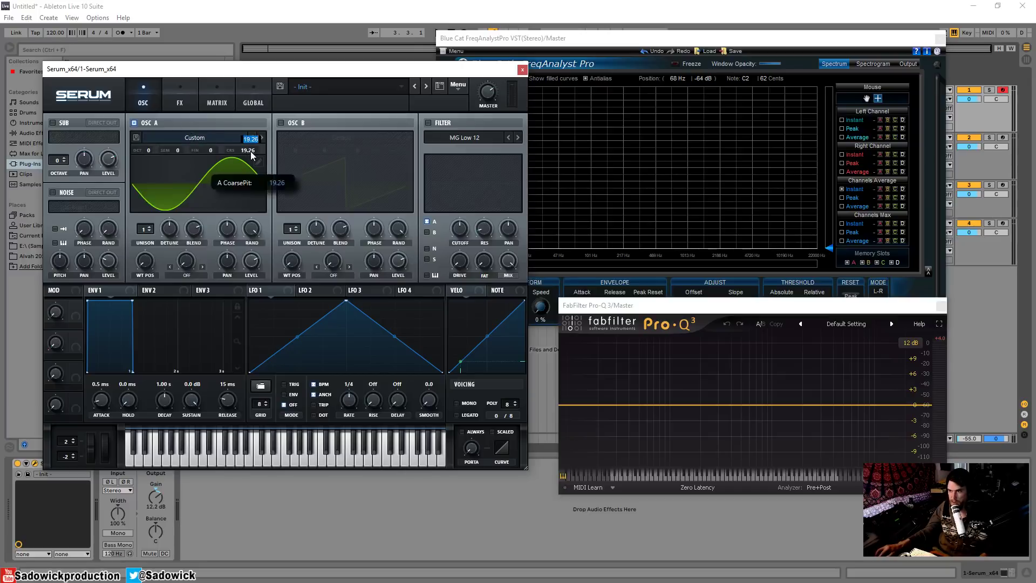
type("0")
key("Return")
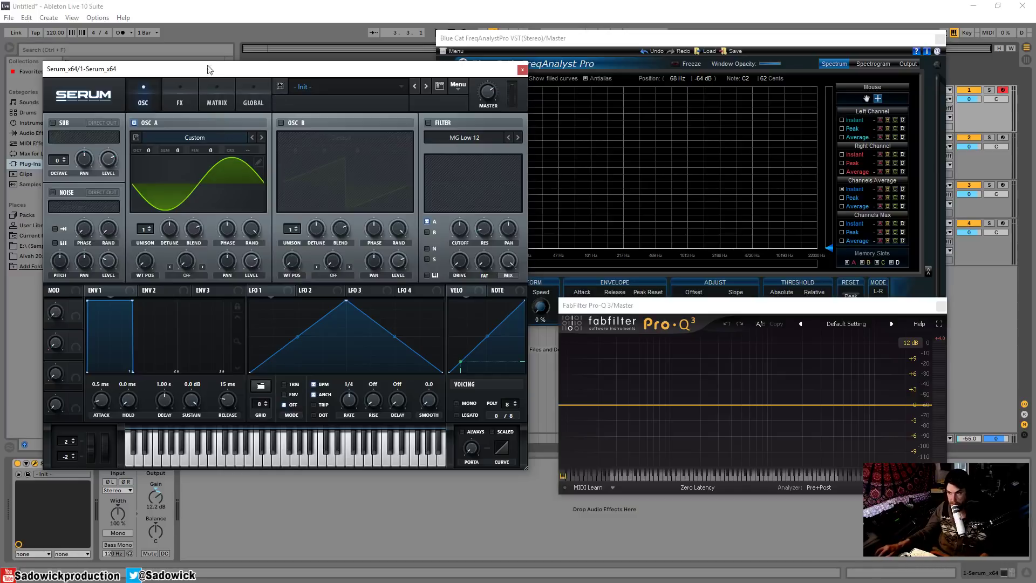
Review Serum's effects page and global oscillator quality settings, and return to the oscillator page with FreqAnalyst Pro brought to the front
left_click(197, 138)
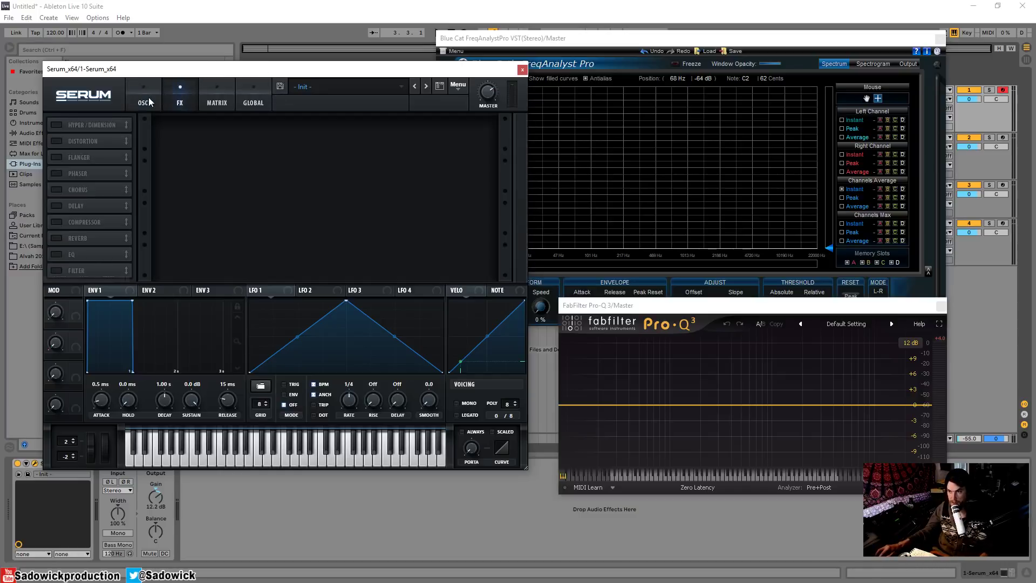
left_click(134, 107)
left_click(178, 102)
left_click(253, 103)
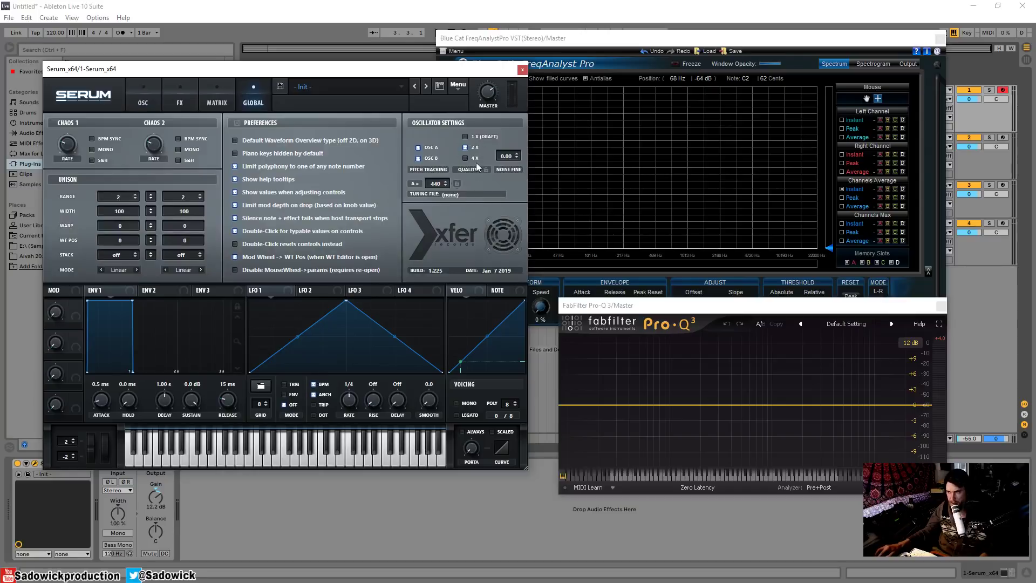
left_click(171, 97)
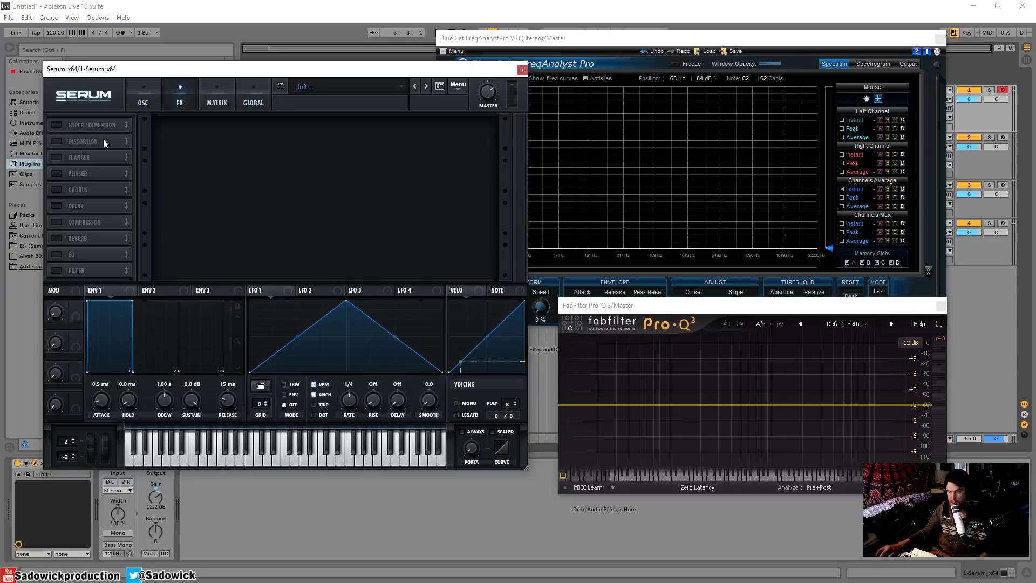
left_click(145, 98)
left_click(684, 111)
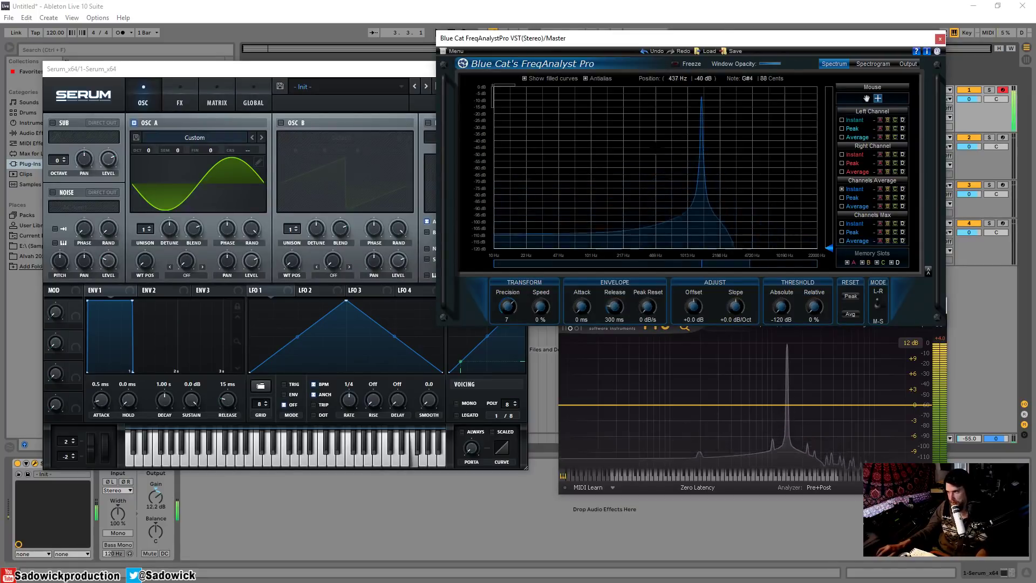
Switch Serum's oscillator quality to 1X (Draft) and back to 2X for comparison, and close Serum
left_click(280, 68)
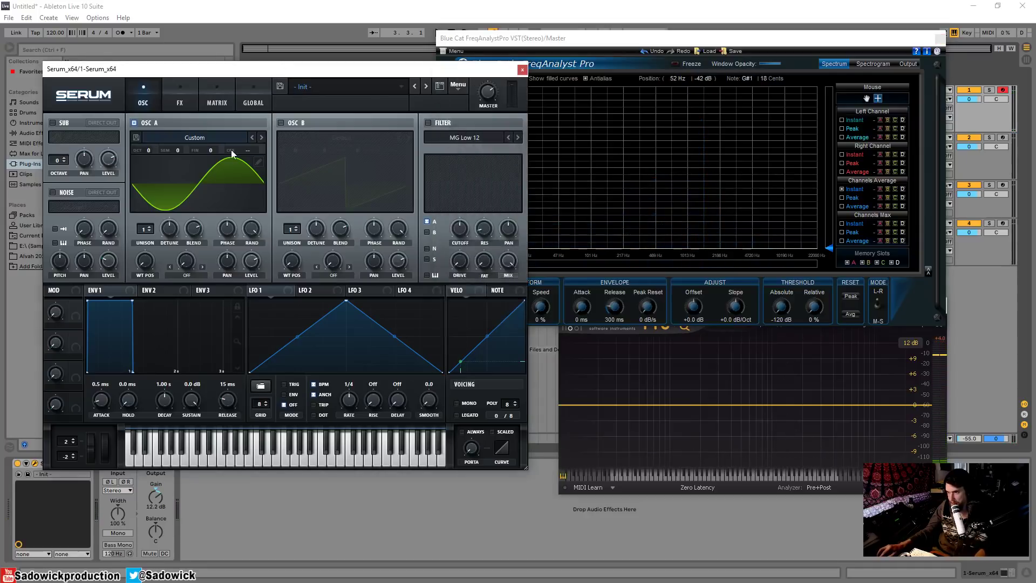
left_click(253, 94)
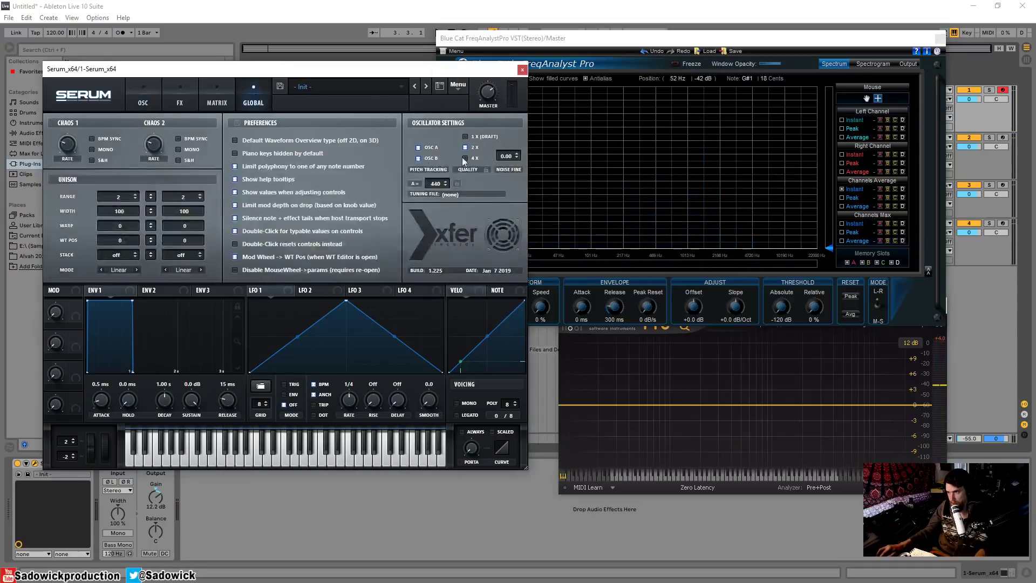
left_click(465, 136)
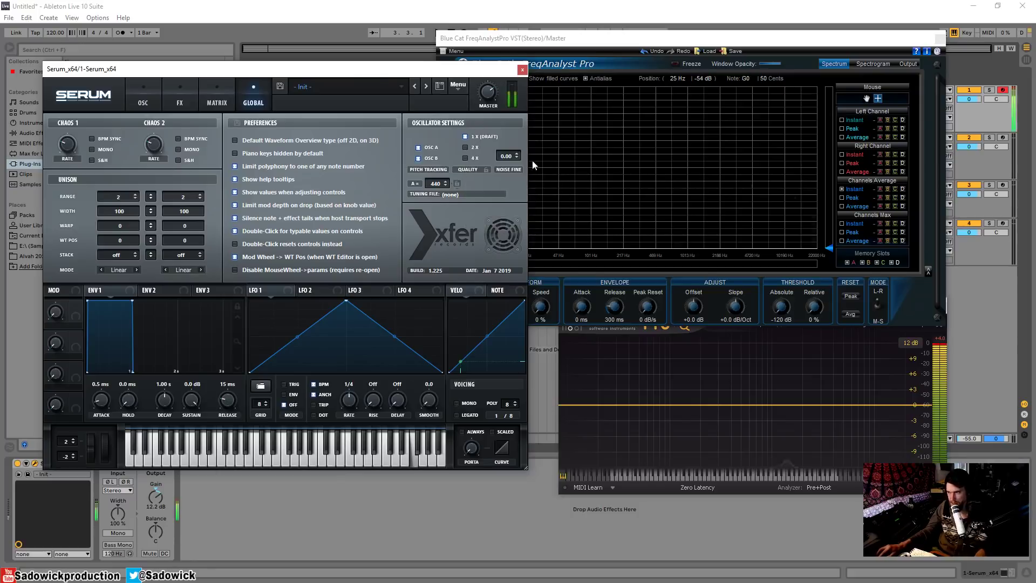
left_click(465, 147)
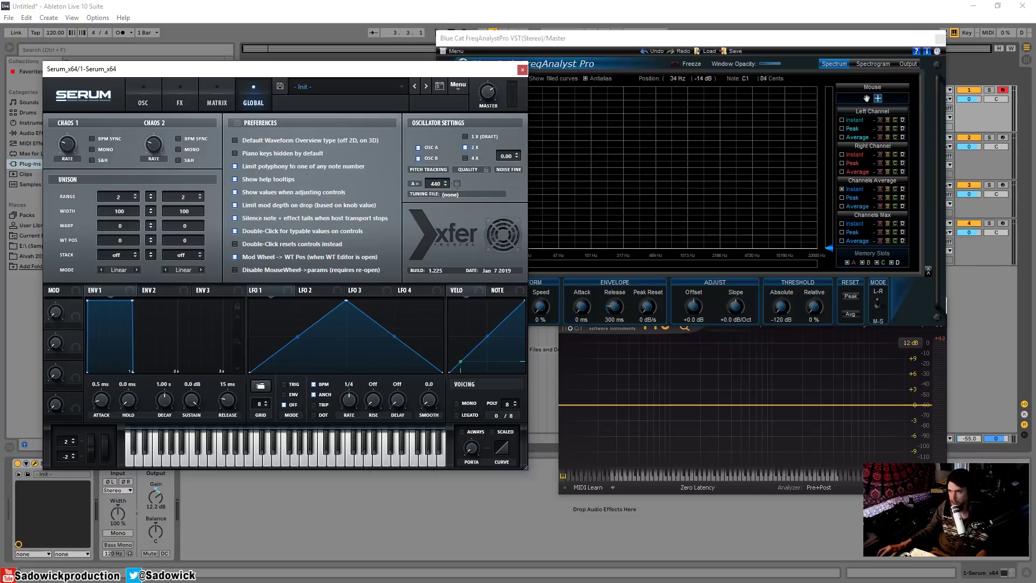
left_click(522, 70)
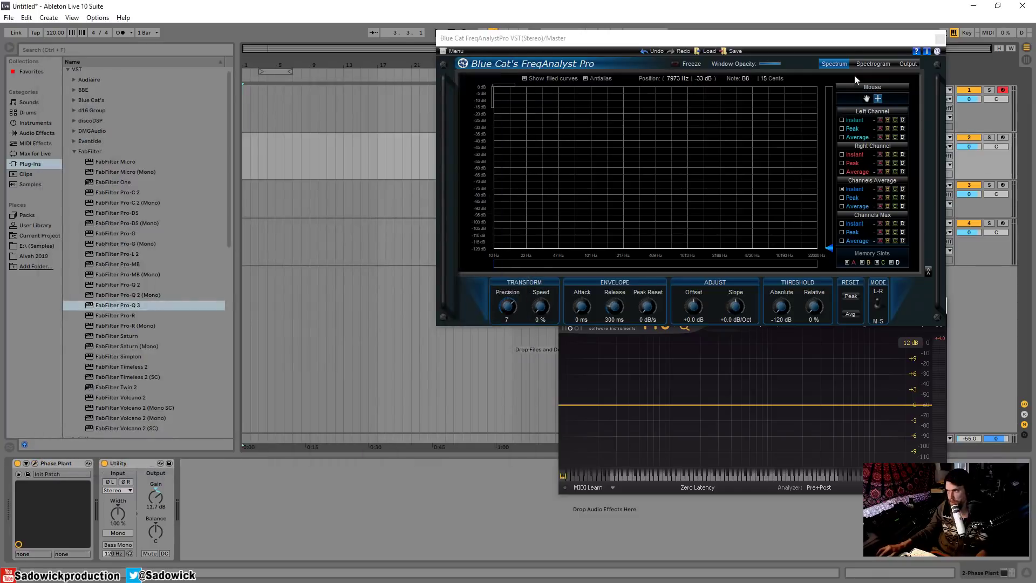
Arm the Phase Plant track, briefly check its sine oscillator, and reposition the FreqAnalyst Pro window
mouse_move(849, 41)
left_mouse_down()
mouse_move(777, 51)
mouse_move(846, 52)
left_mouse_up()
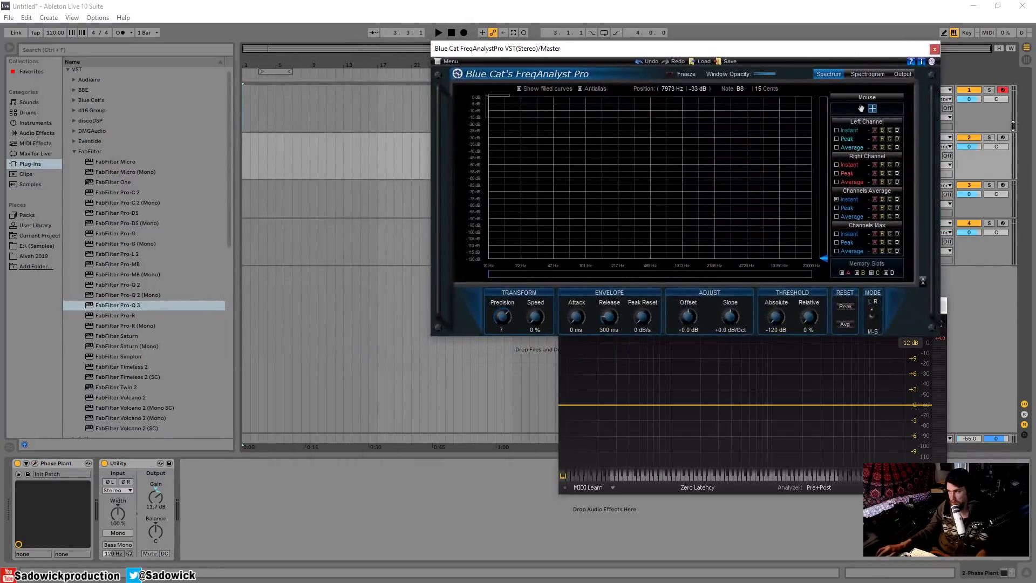
left_click(1004, 138)
left_click(35, 464)
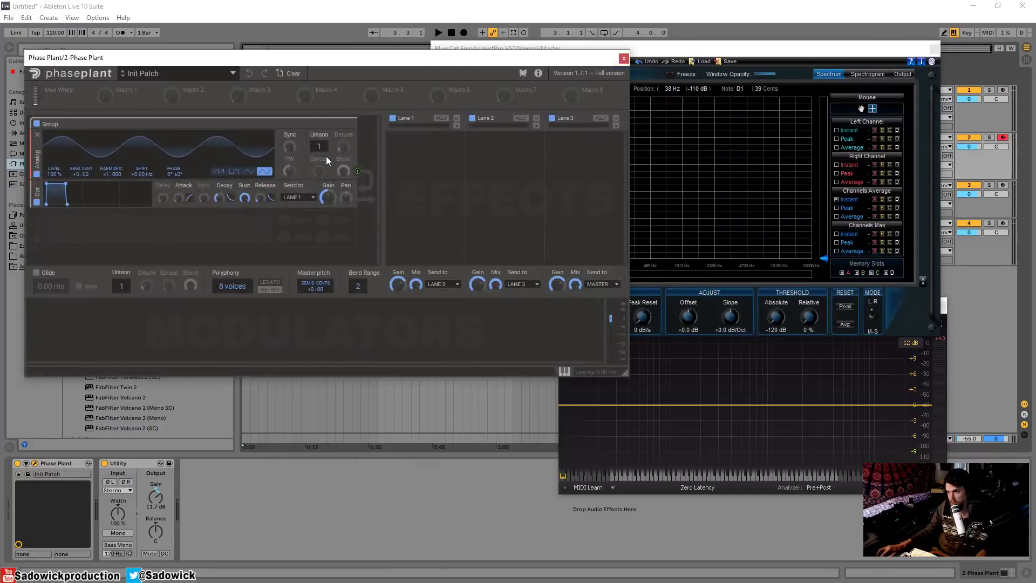
left_click(623, 61)
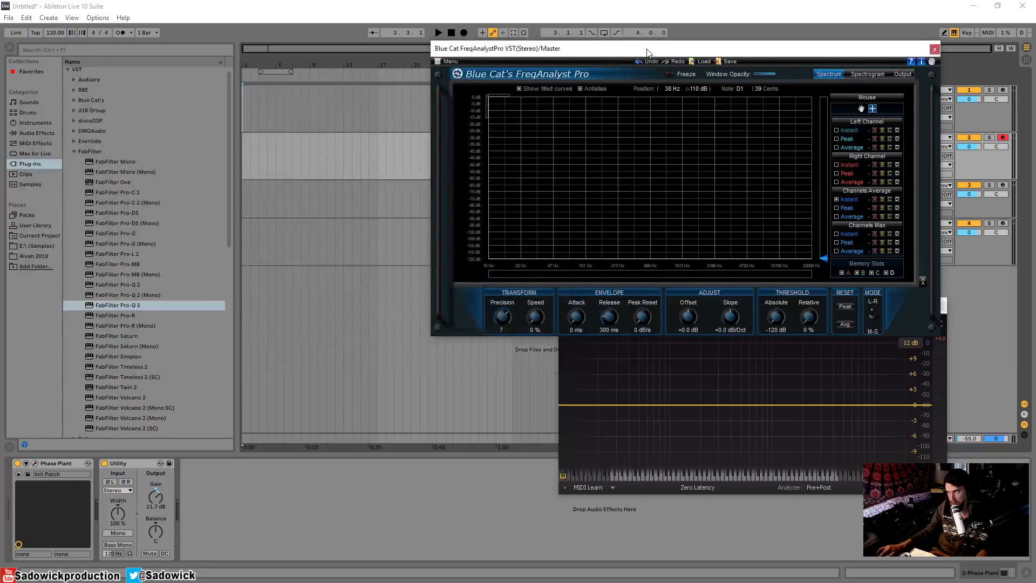
left_click_drag(648, 52, 659, 51)
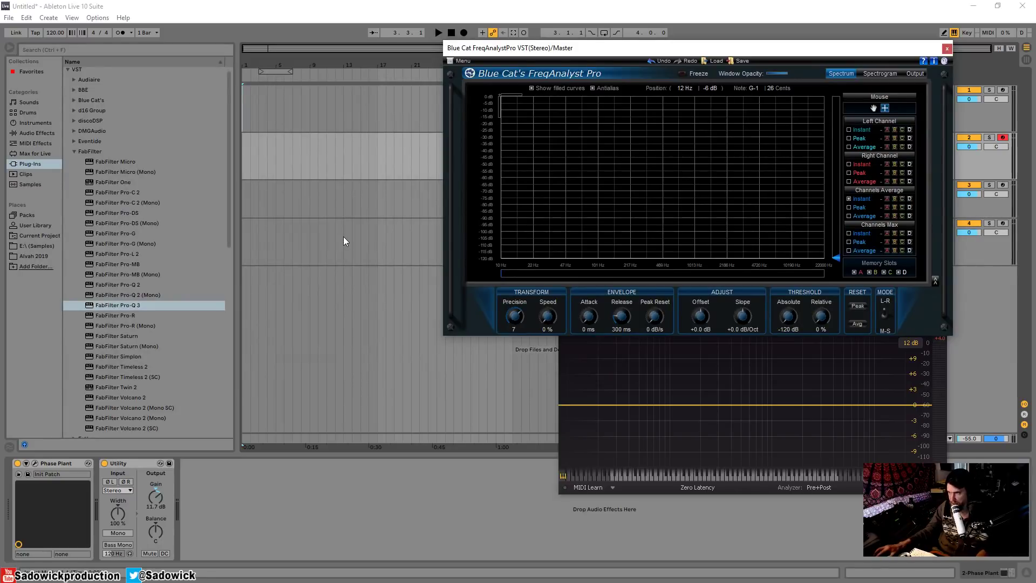
mouse_move(635, 53)
left_mouse_down()
mouse_move(639, 45)
mouse_move(624, 43)
left_mouse_up()
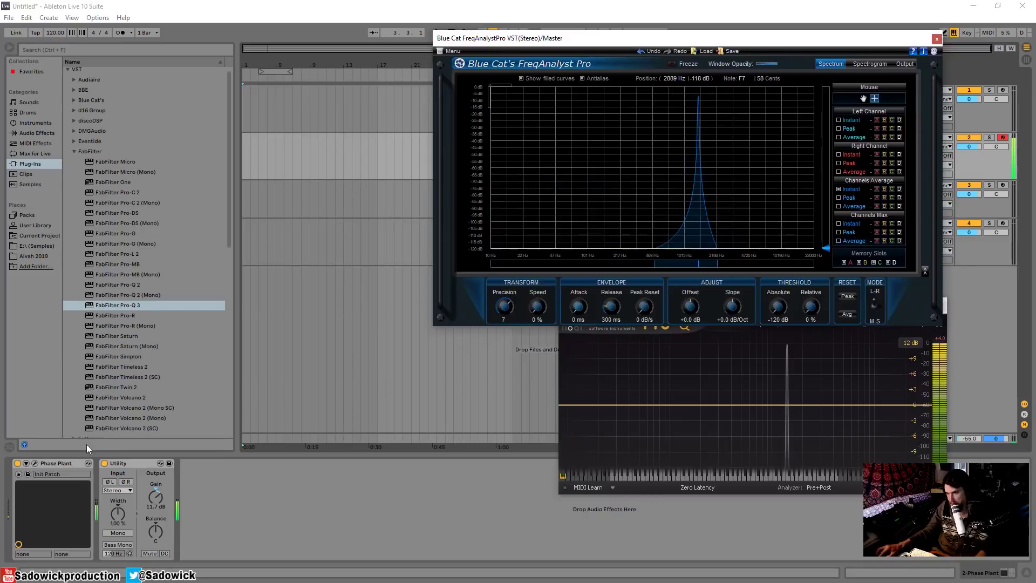
Open Phase Plant and raise the Analog oscillator's tuning to about +48.76 semitones
left_click(36, 463)
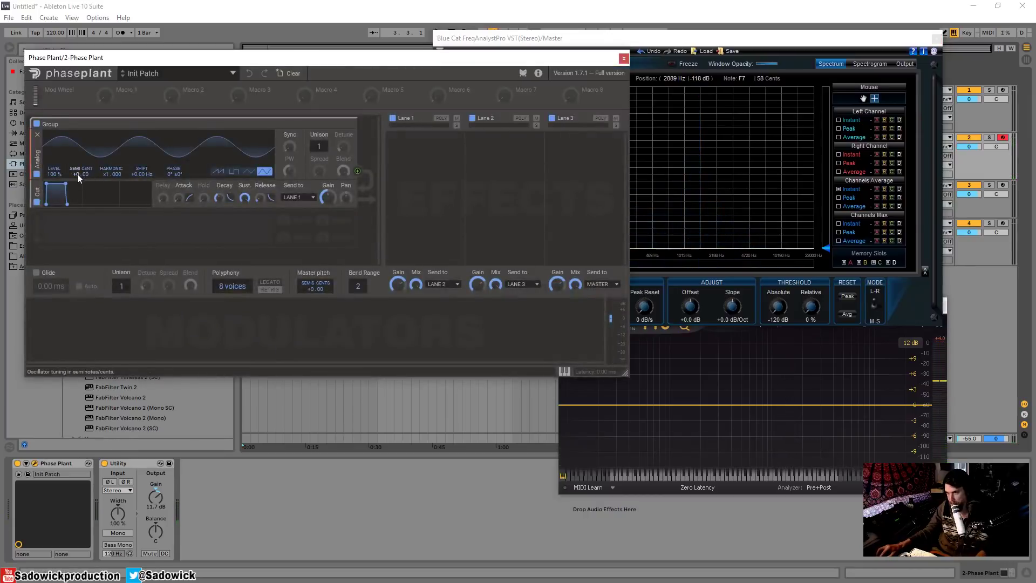
left_click_drag(77, 173, 77, 125)
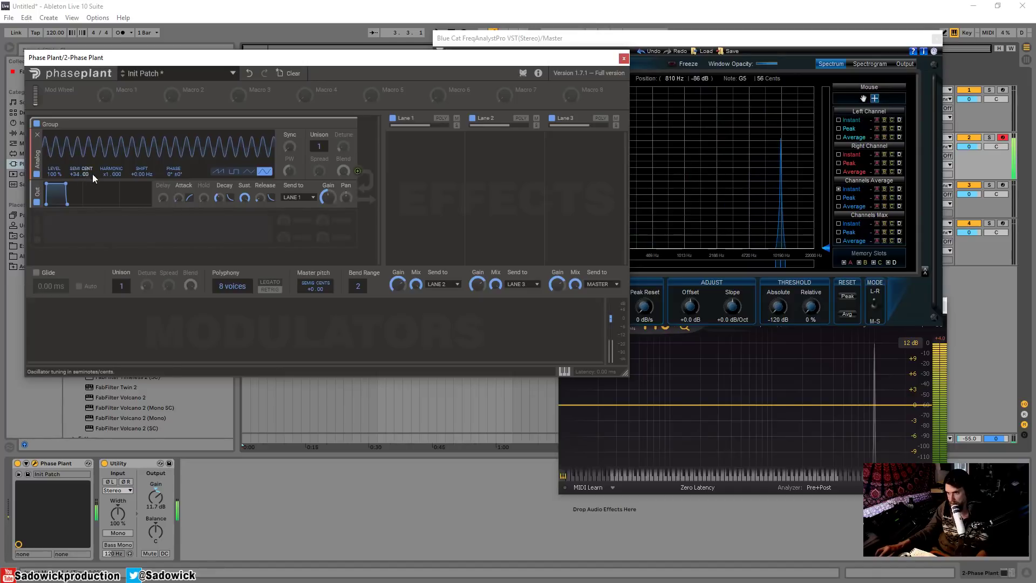
left_click_drag(89, 173, 89, 130)
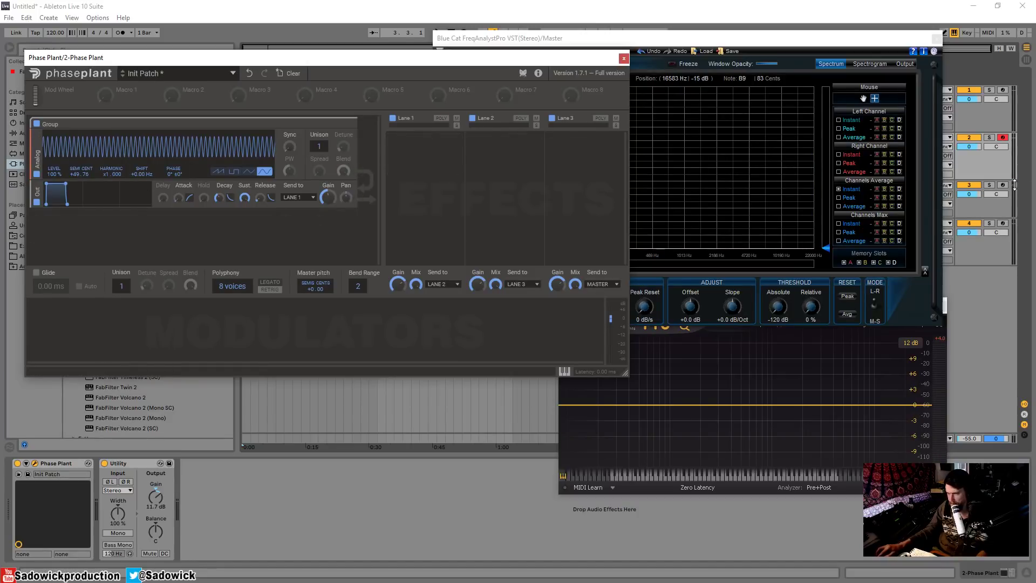
Close Phase Plant, arm the Massive track with slightly more height, and move FreqAnalyst Pro to uncover the track names
left_click(624, 58)
left_click(987, 200)
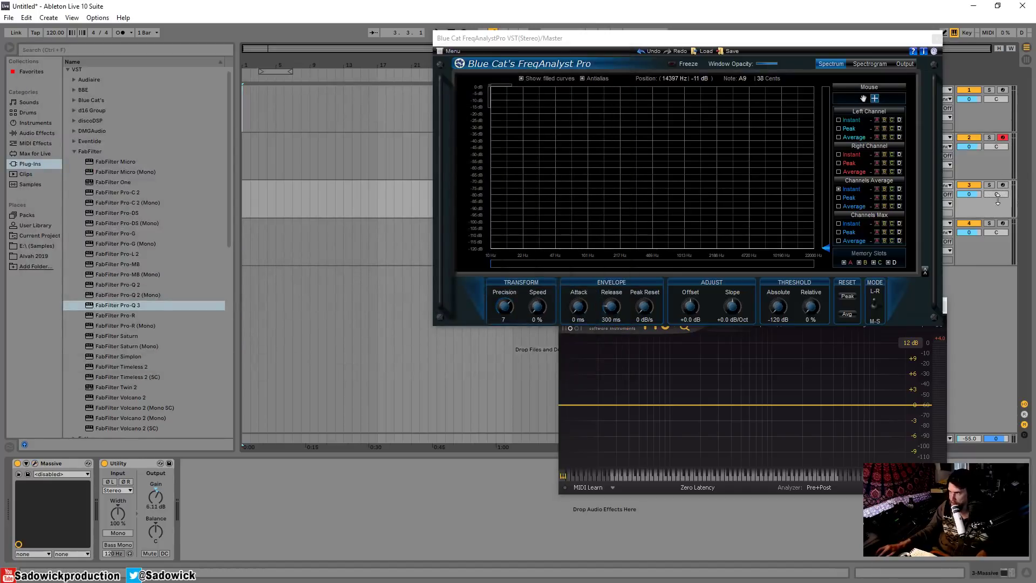
left_click_drag(992, 205, 990, 214)
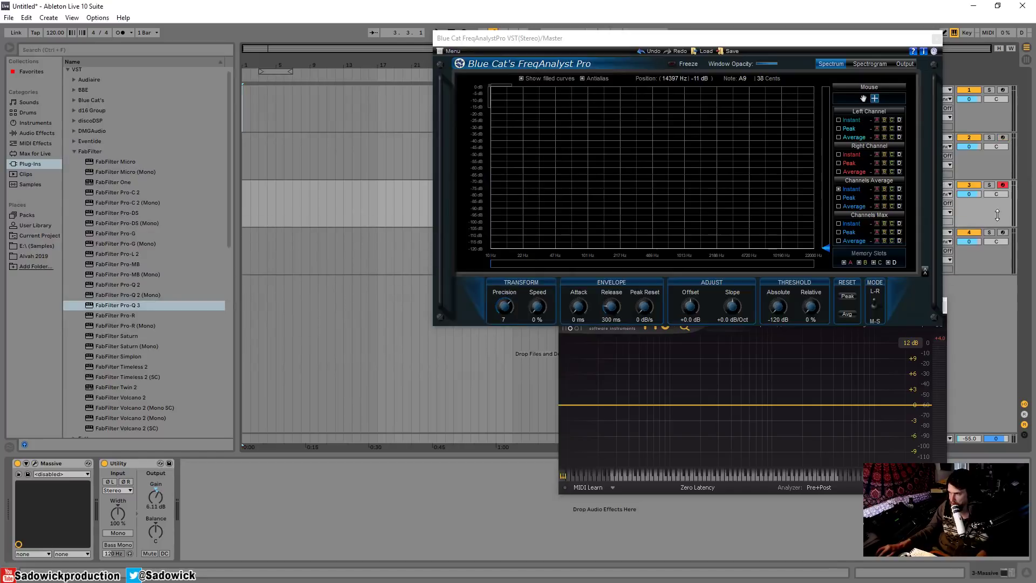
left_click_drag(864, 45, 777, 33)
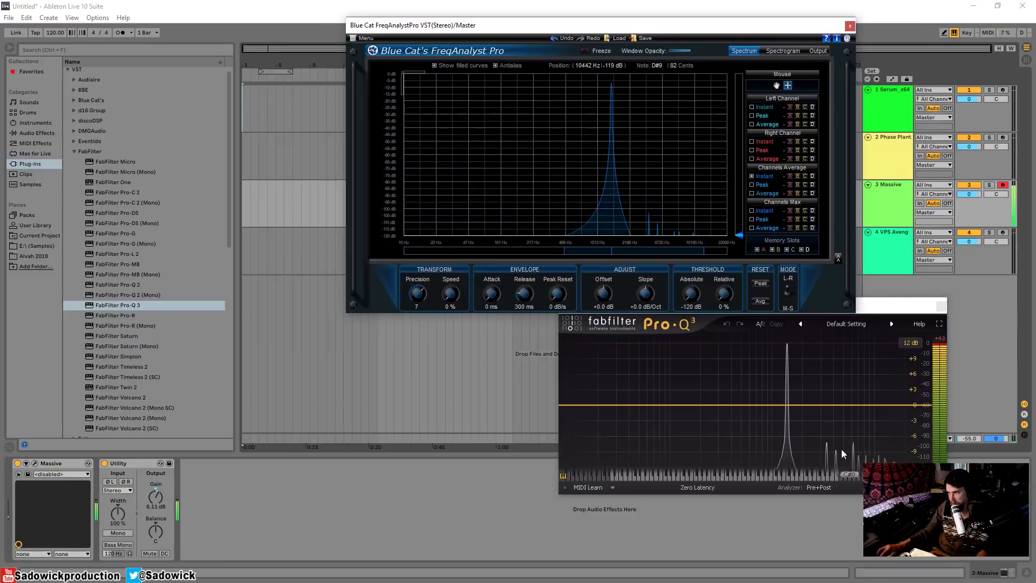
Open Massive and set its rendering quality to Global-Ultra
left_click(36, 463)
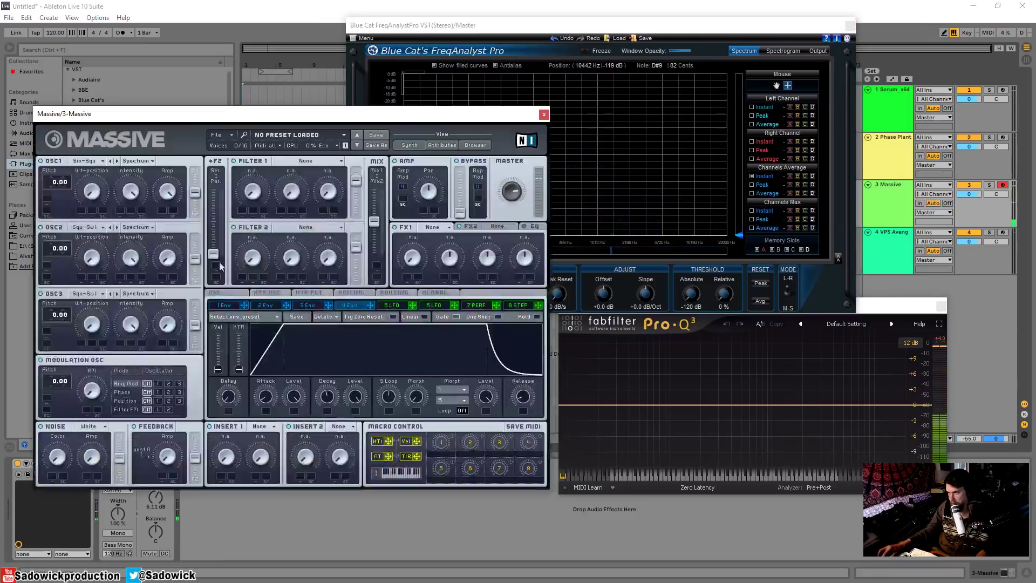
left_click(329, 144)
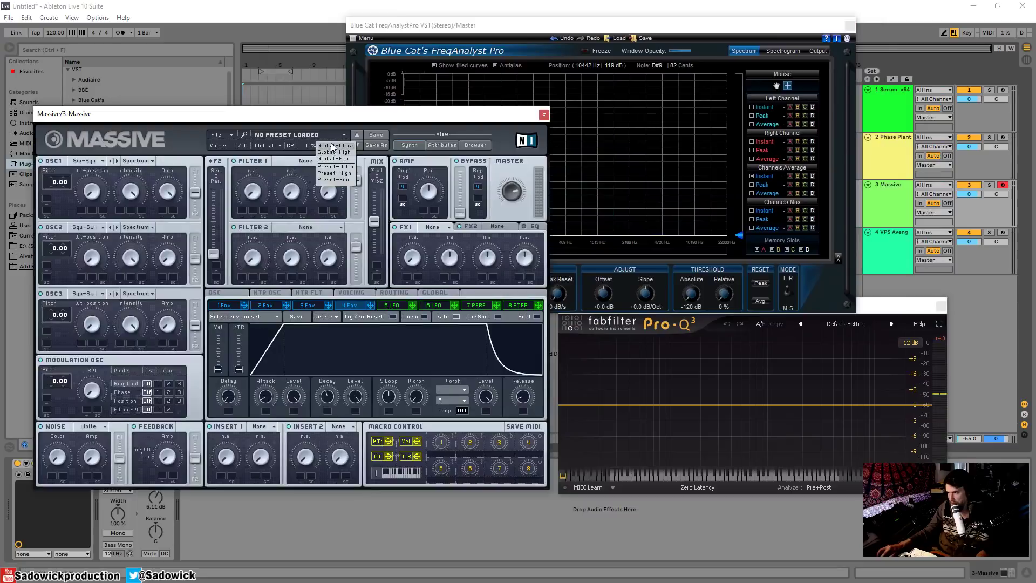
left_click(353, 100)
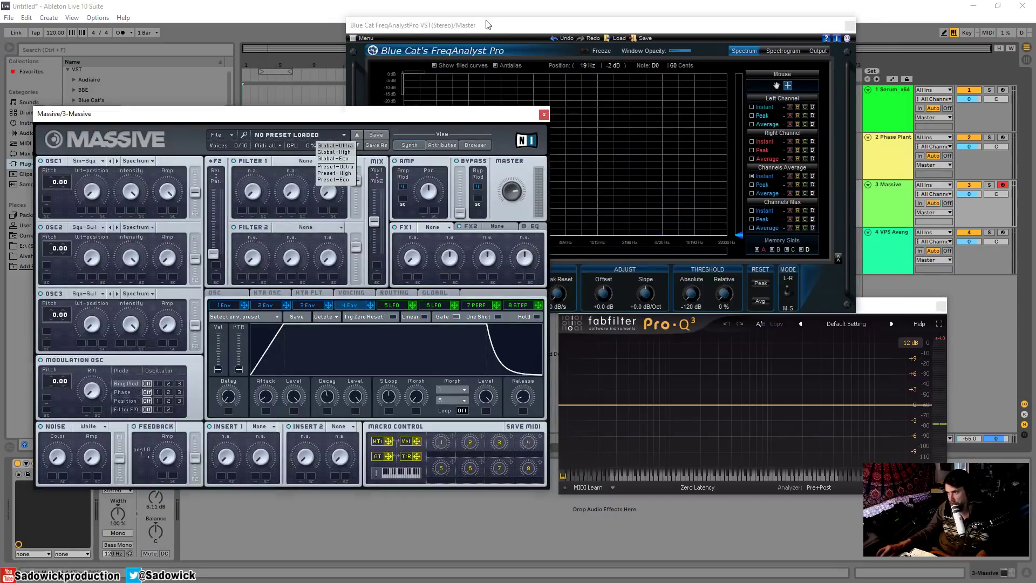
left_click(275, 115)
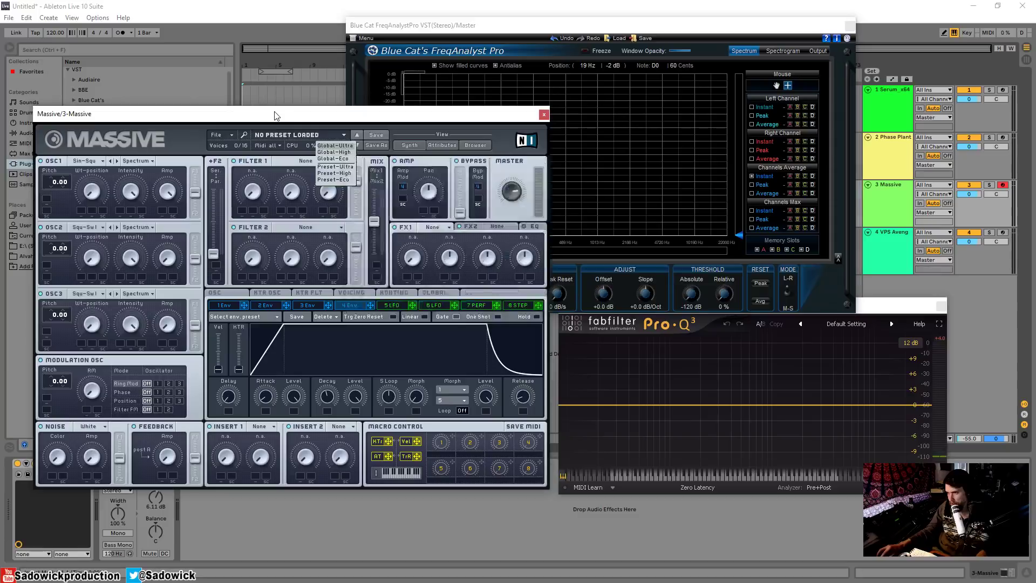
left_click(348, 145)
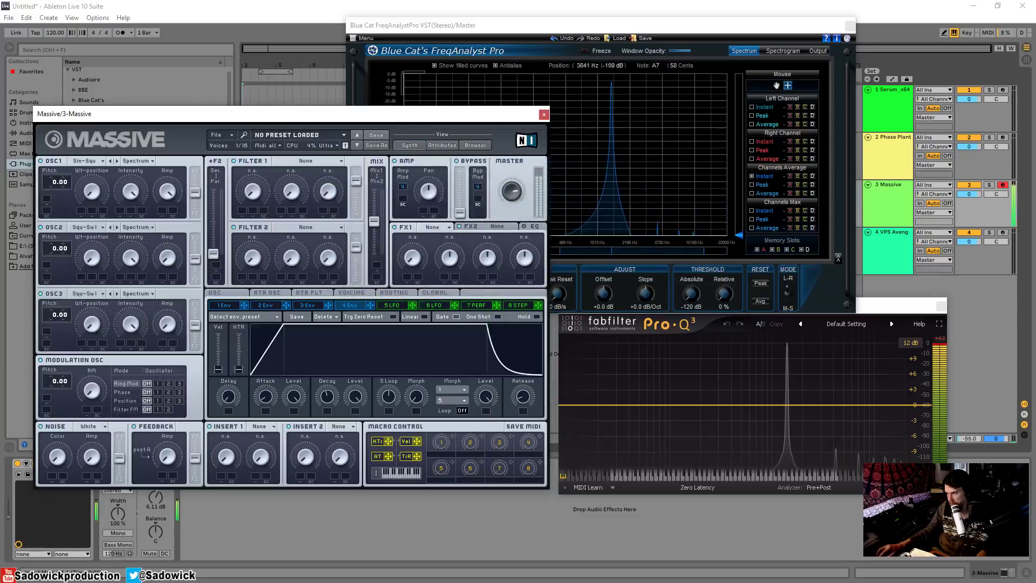
Set Massive's rendering quality to High and then to Eco for comparison
left_click(332, 145)
left_click(334, 153)
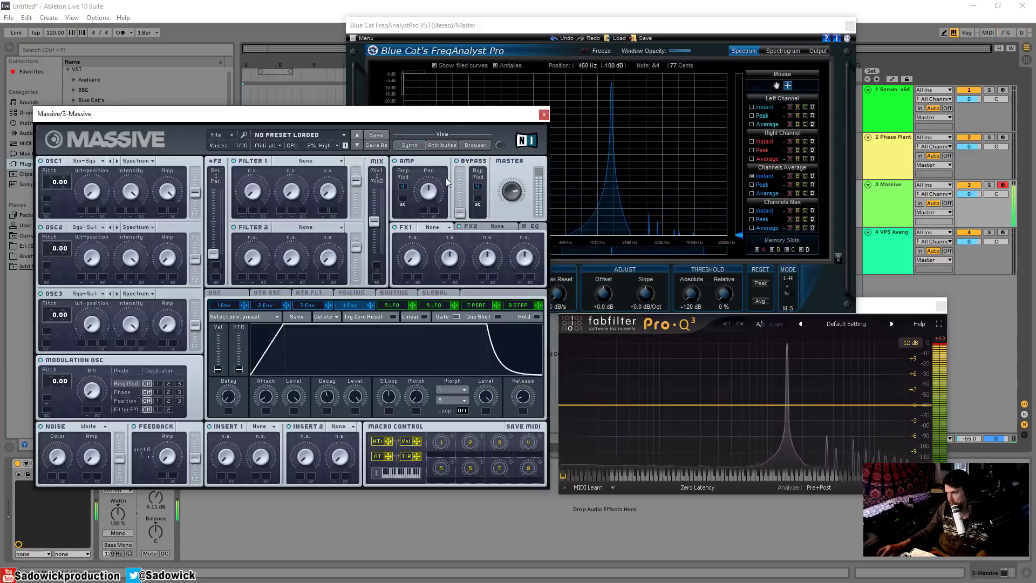
left_click(332, 146)
left_click(335, 160)
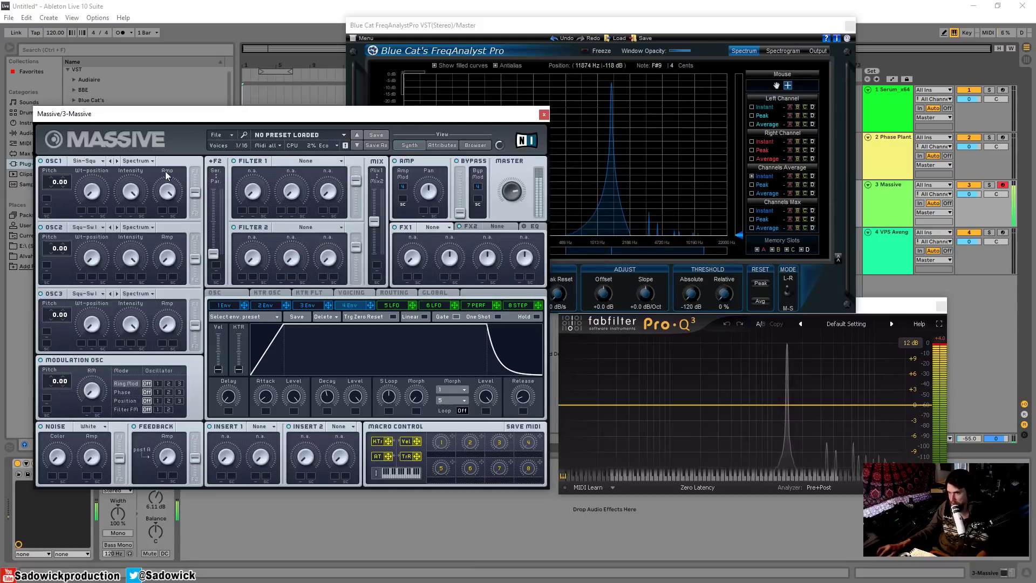
Sweep the pitch of Massive's OSC1 upward to about 46.13
left_click_drag(63, 186, 70, 110)
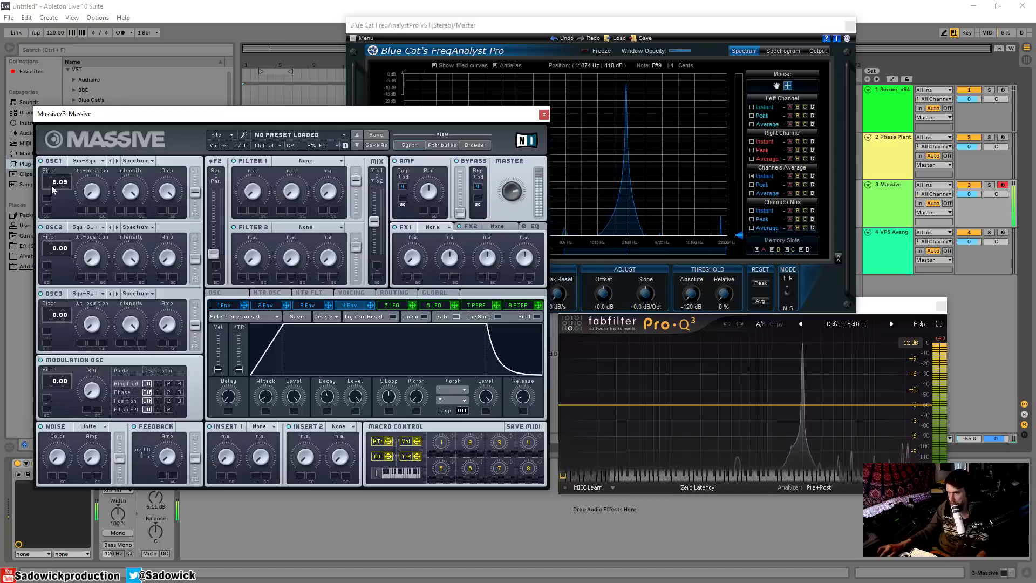
mouse_move(51, 186)
left_mouse_down()
mouse_move(59, 123)
mouse_move(65, 181)
left_mouse_up()
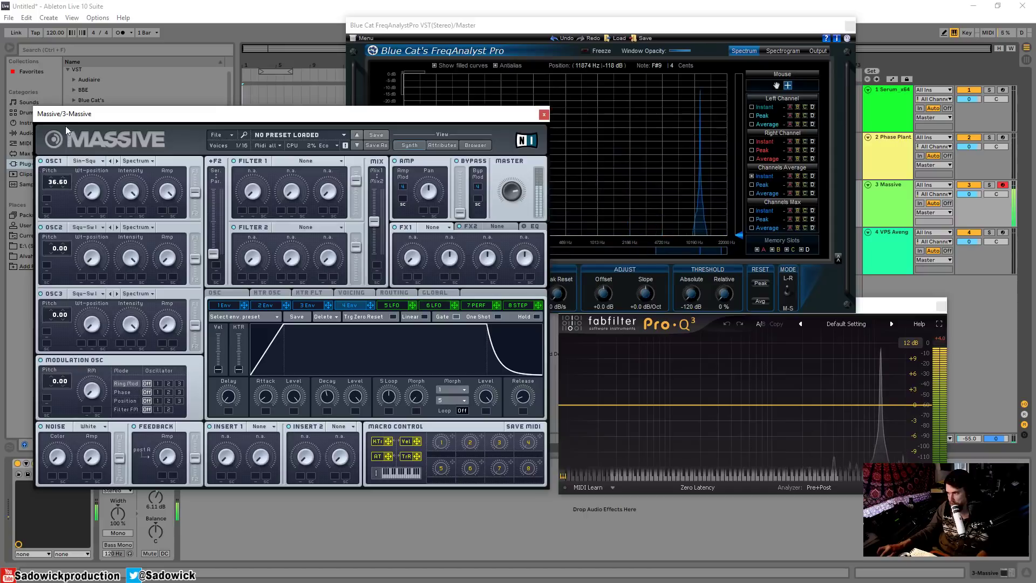
left_click_drag(64, 186, 64, 164)
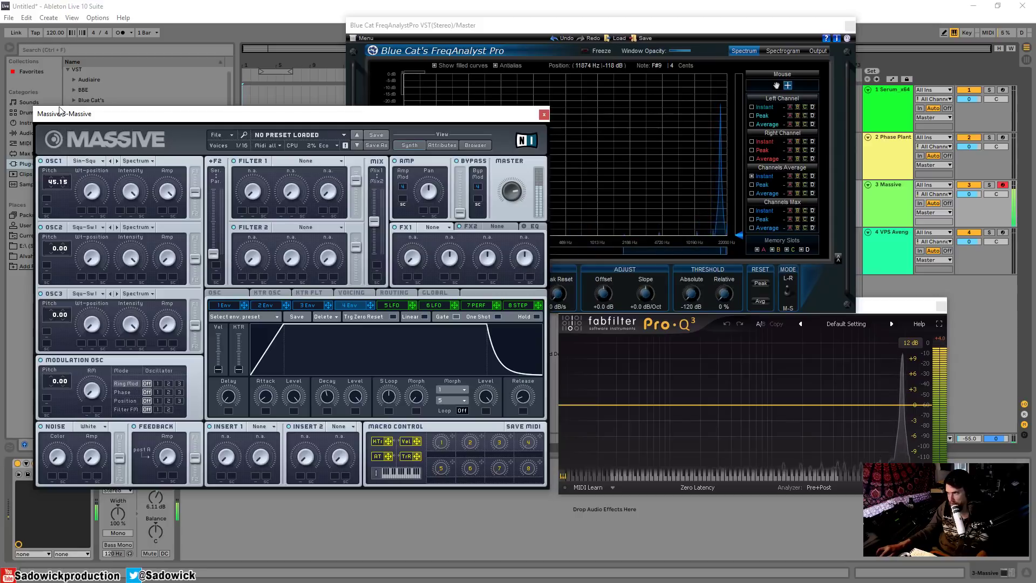
left_click_drag(61, 111, 61, 57)
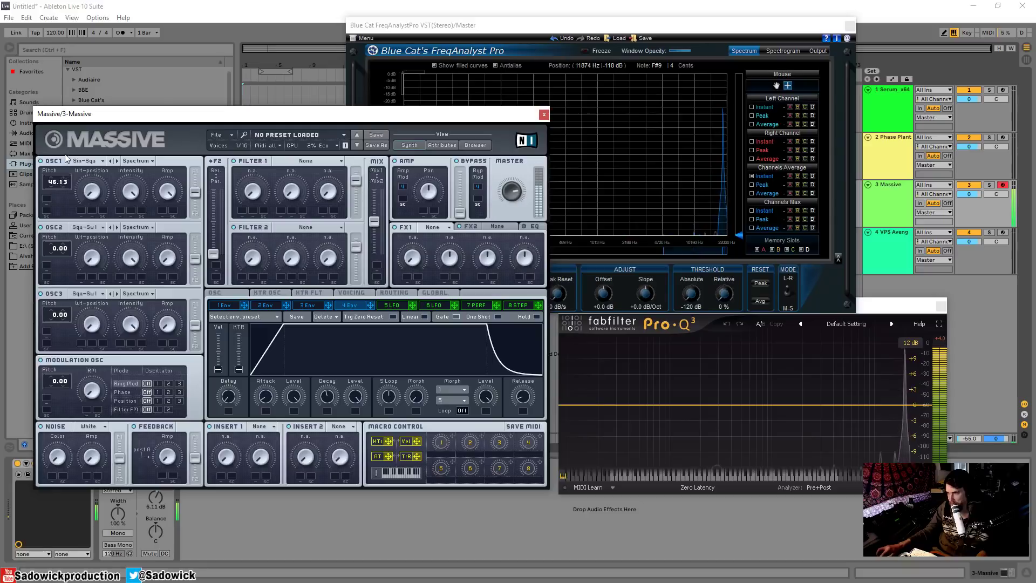
Sweep the pitch of Massive's OSC1 further upward in stages through 47.57, 51.42 and 52.69 to its upper limit
left_click_drag(67, 157, 70, 112)
left_click_drag(73, 36, 77, 11)
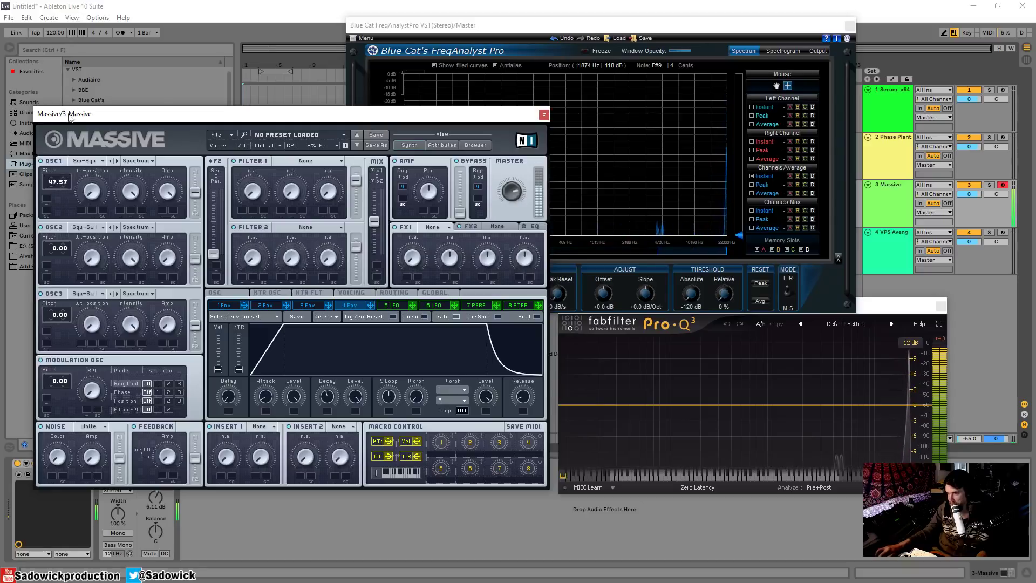
left_click_drag(63, 185, 66, 119)
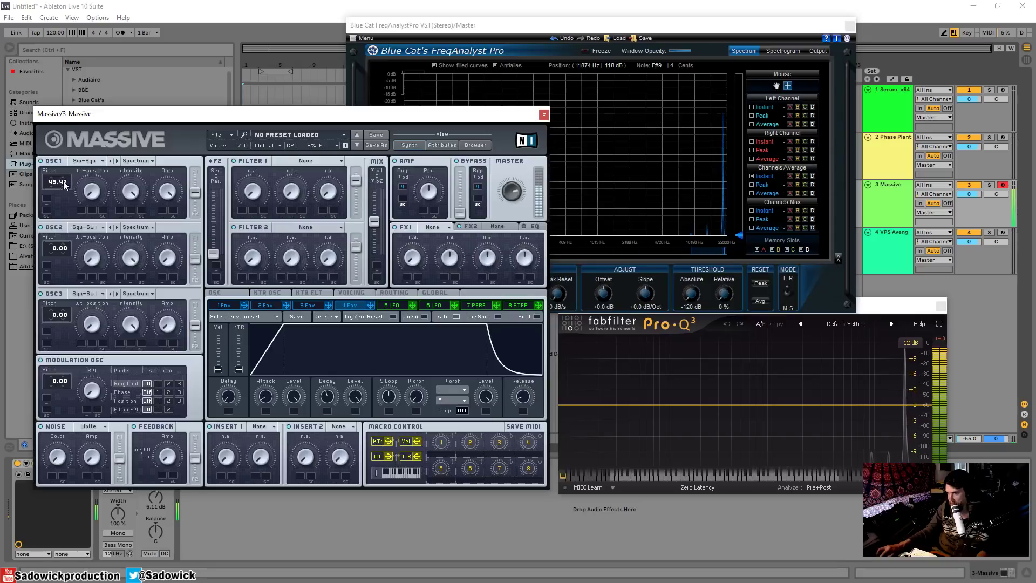
left_click_drag(64, 184, 69, 6)
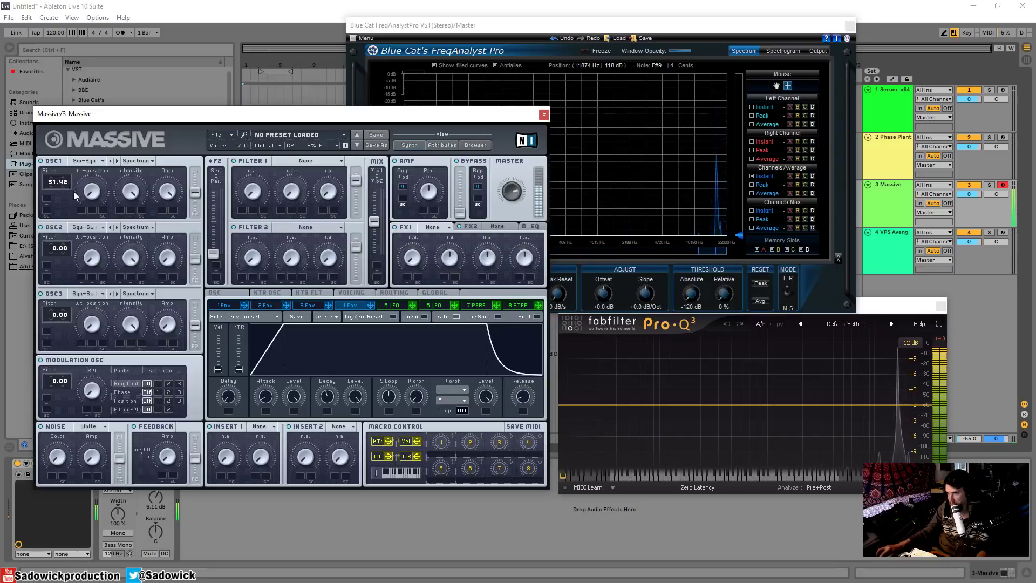
left_click_drag(62, 167, 63, 88)
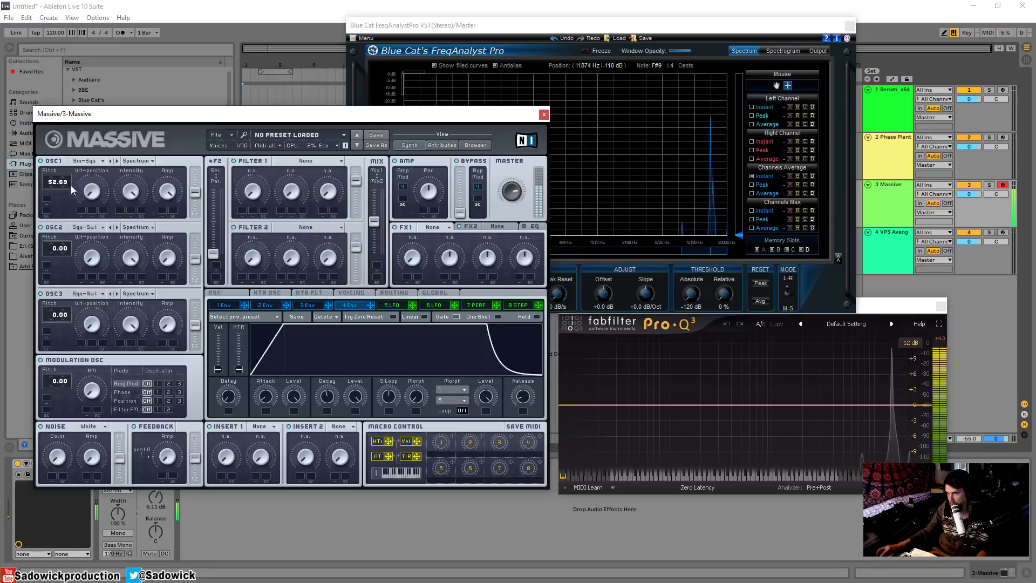
left_click_drag(70, 186, 76, 34)
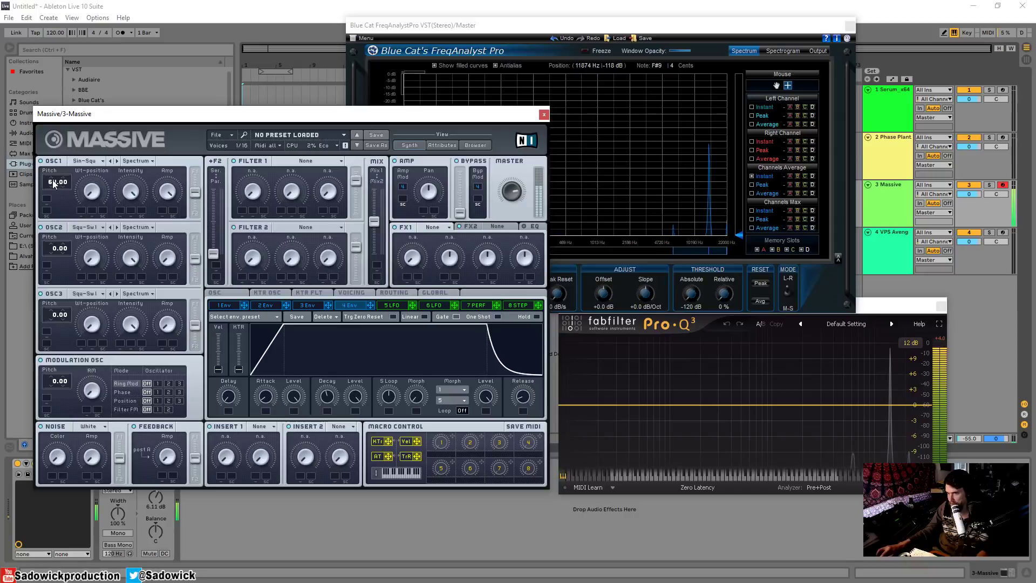
Reset the OSC1 pitch in Massive to 0.00, raise it to about 4.94, and vary it slightly around there
mouse_move(51, 185)
left_mouse_down()
mouse_move(52, 217)
mouse_move(51, 185)
left_mouse_up()
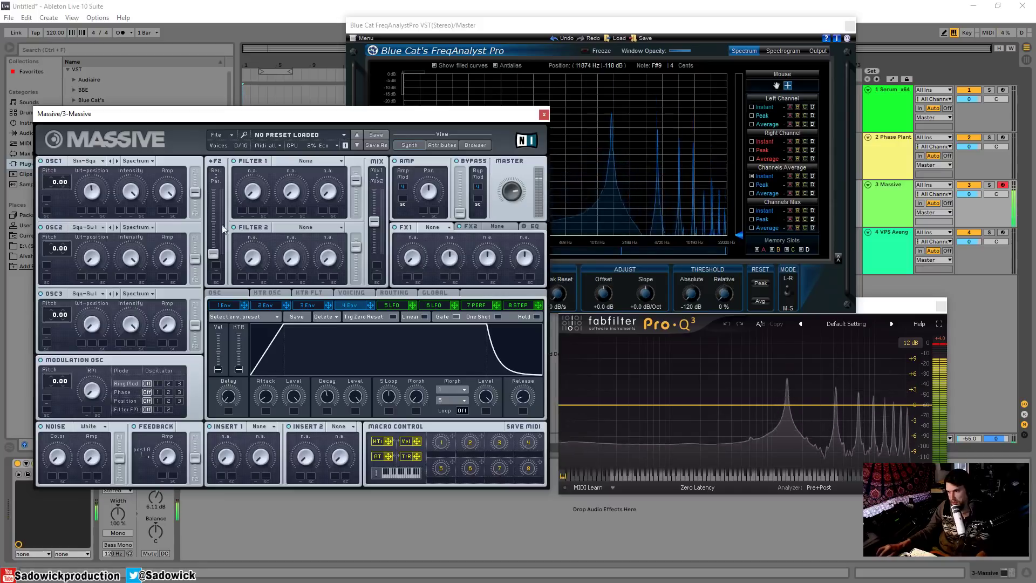
left_click_drag(65, 186, 91, 17)
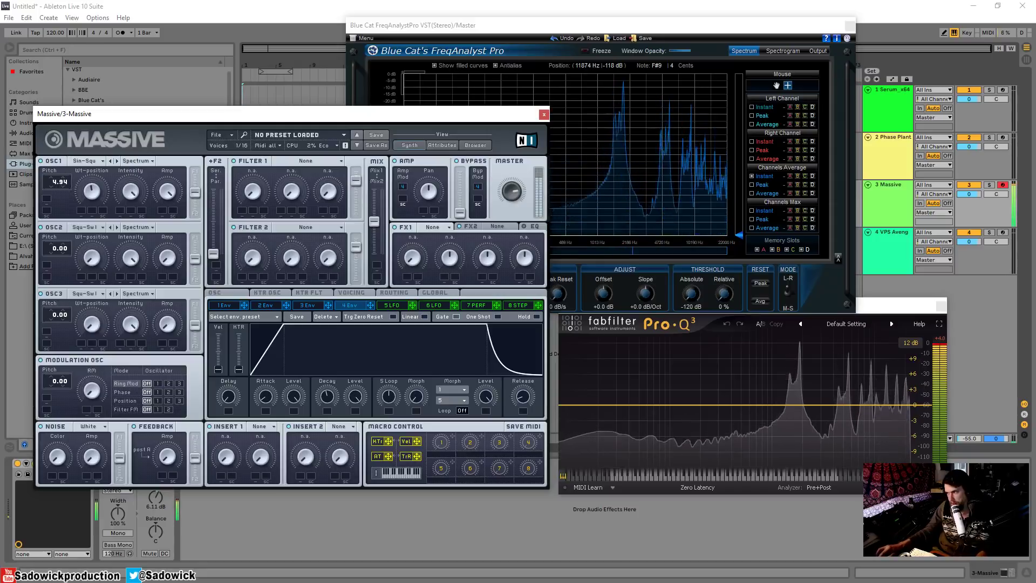
left_click_drag(64, 189, 45, 175)
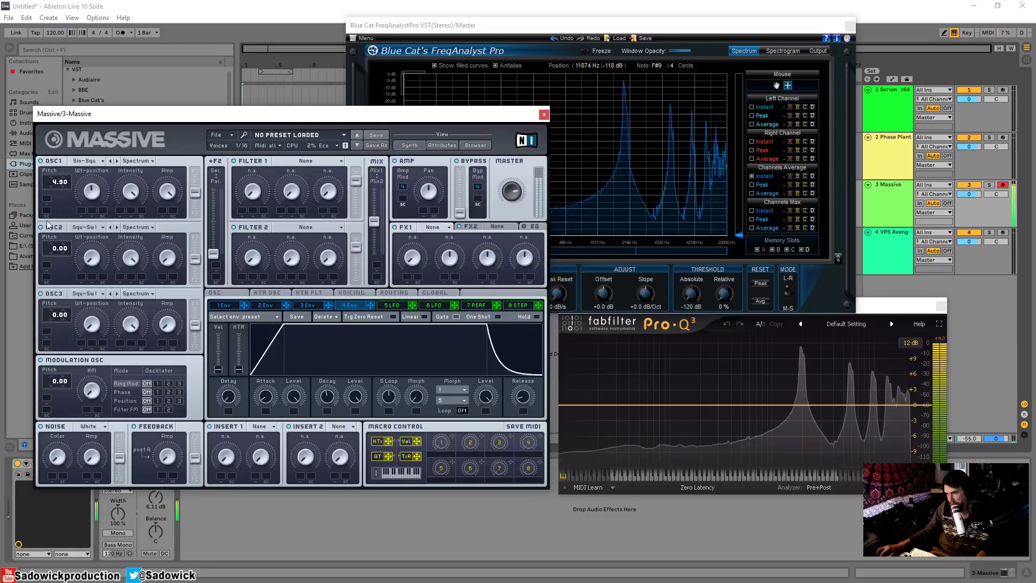
Set Massive's rendering quality to Global-Ultra and sweep the OSC1 pitch, ending at 0.43
left_click(322, 145)
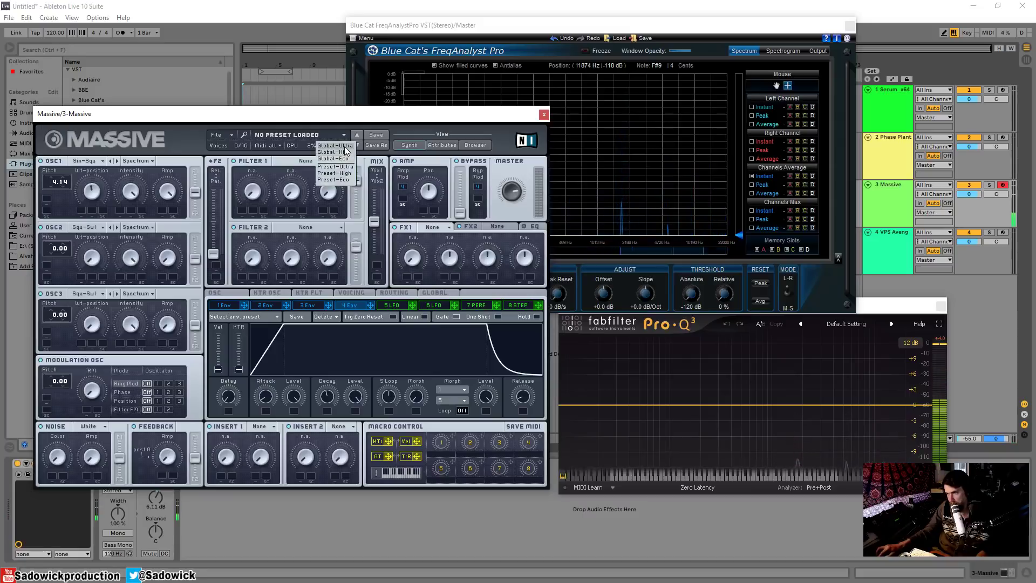
left_click(345, 146)
left_click(338, 148)
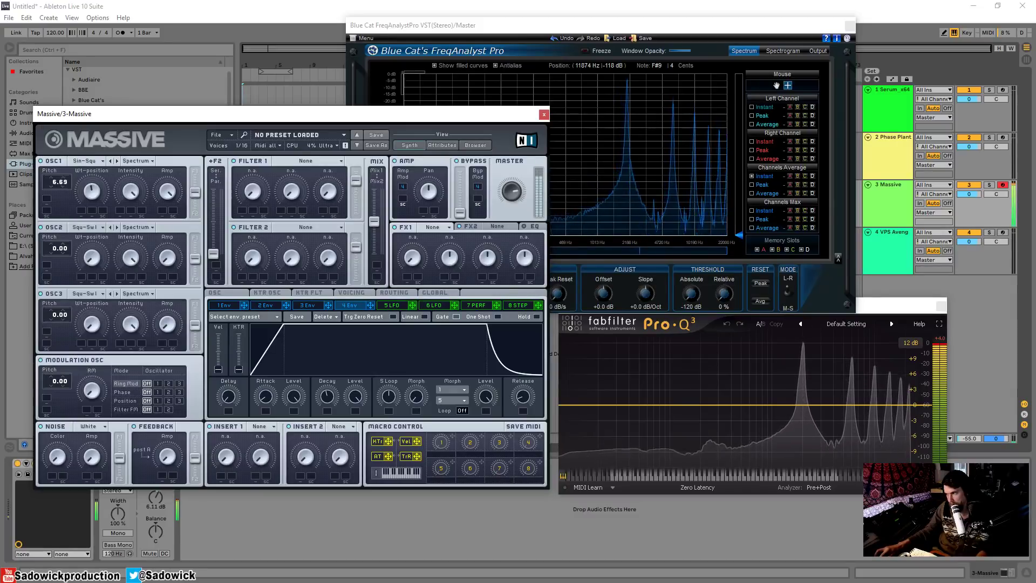
left_click_drag(64, 182, 64, 305)
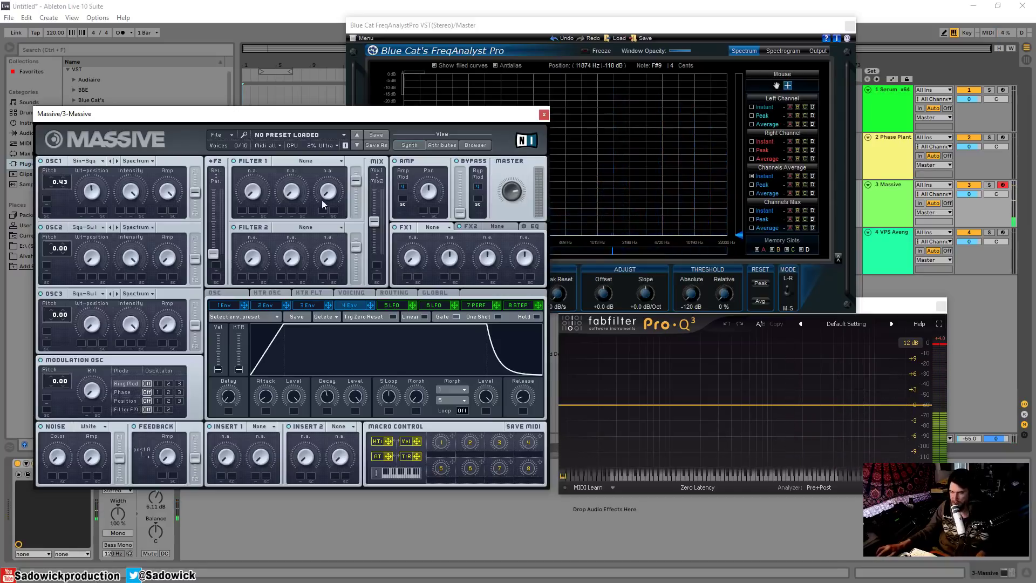
Close Massive, arm the VPS Avenger track, and open the Avenger synth window
left_click(544, 115)
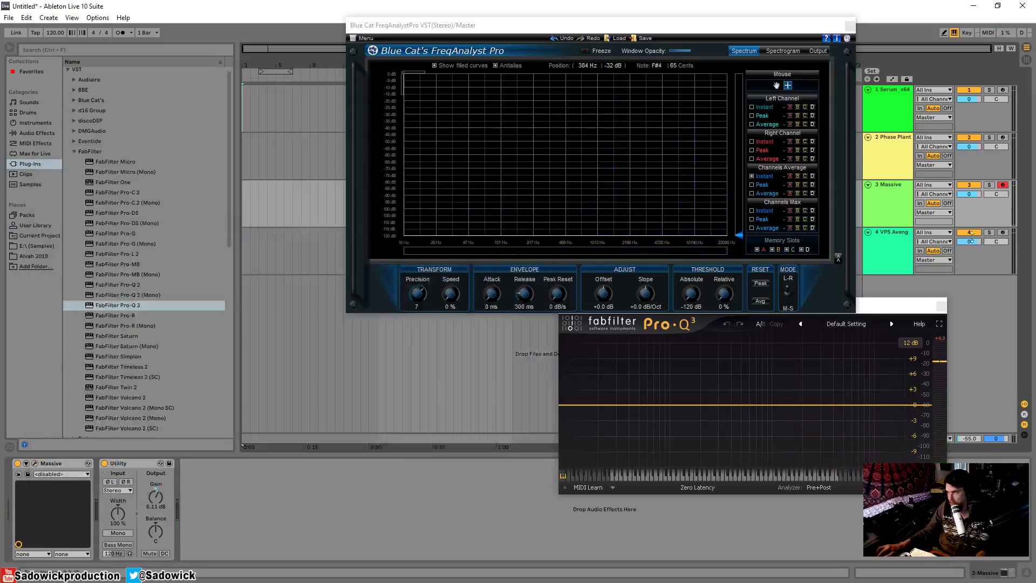
left_click(1003, 232)
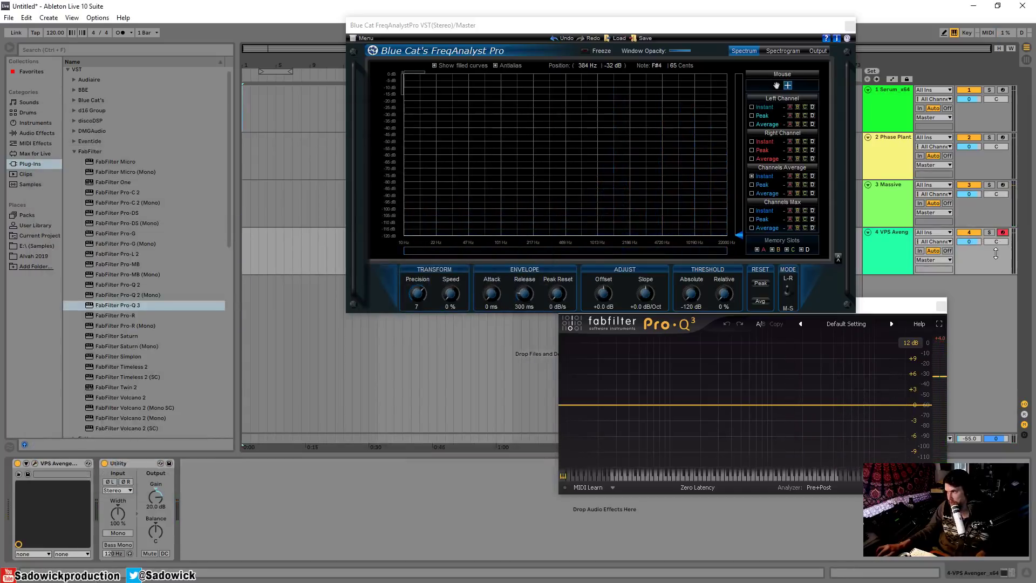
left_click(34, 464)
left_click_drag(371, 80, 363, 73)
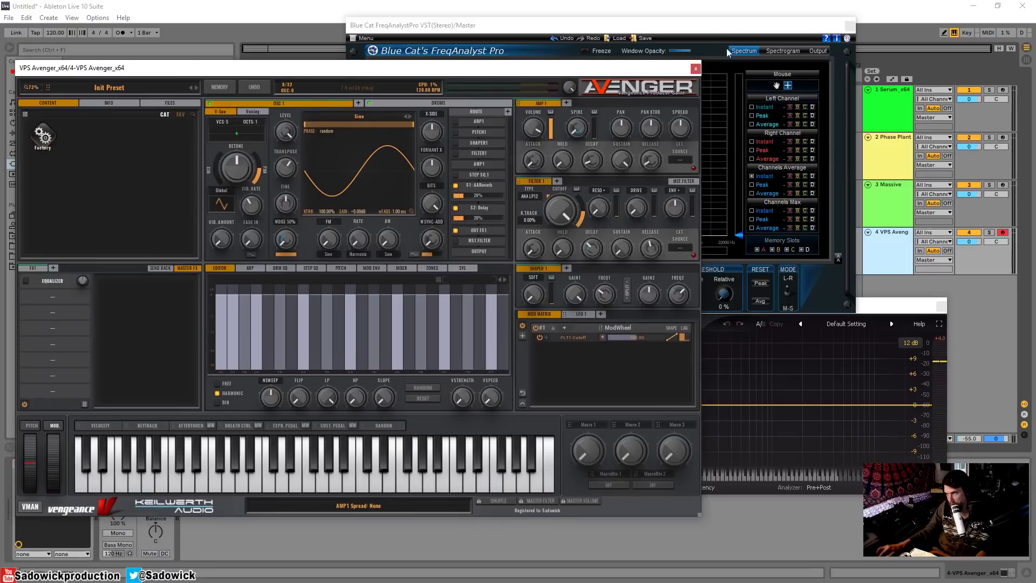
Examine Avenger's sine wave on the Master analyzers and look through Avenger's preset memory options
left_click(696, 69)
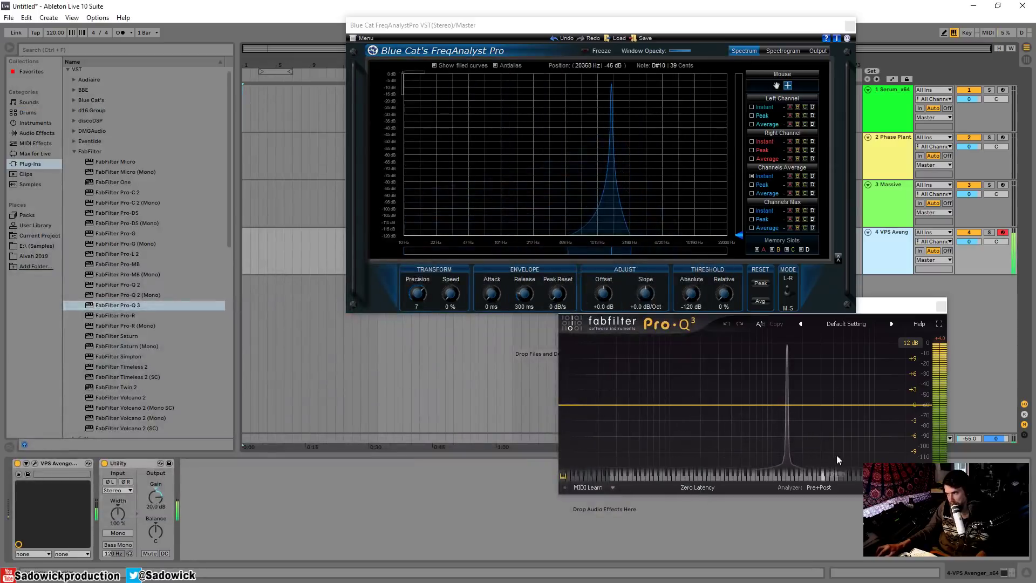
left_click(35, 462)
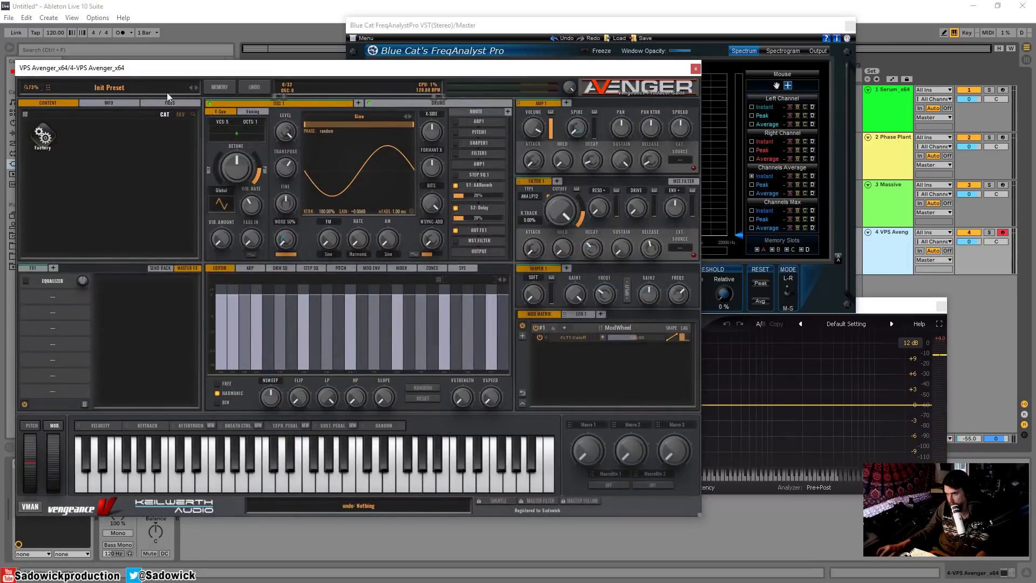
left_click(219, 87)
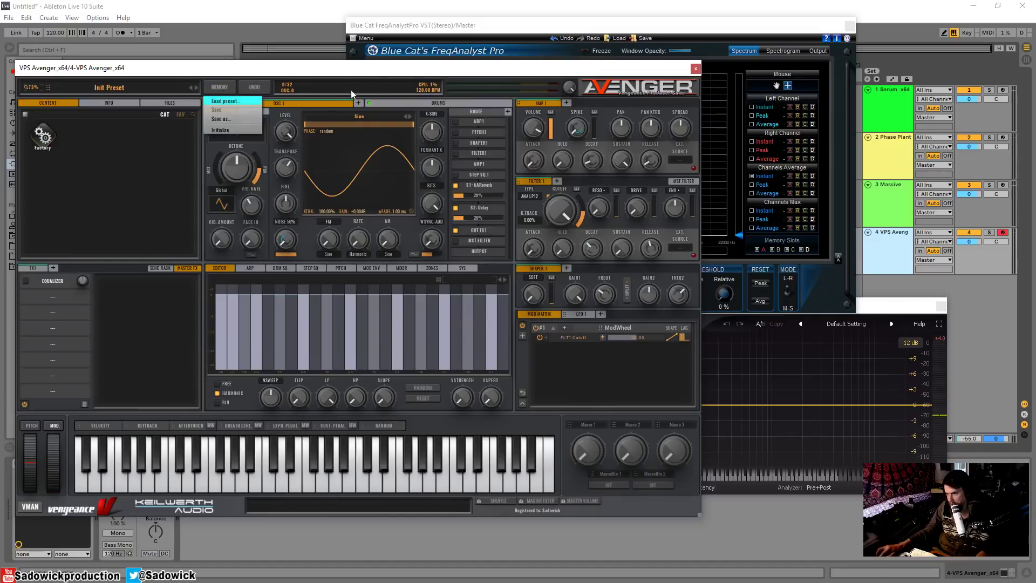
left_click(30, 89)
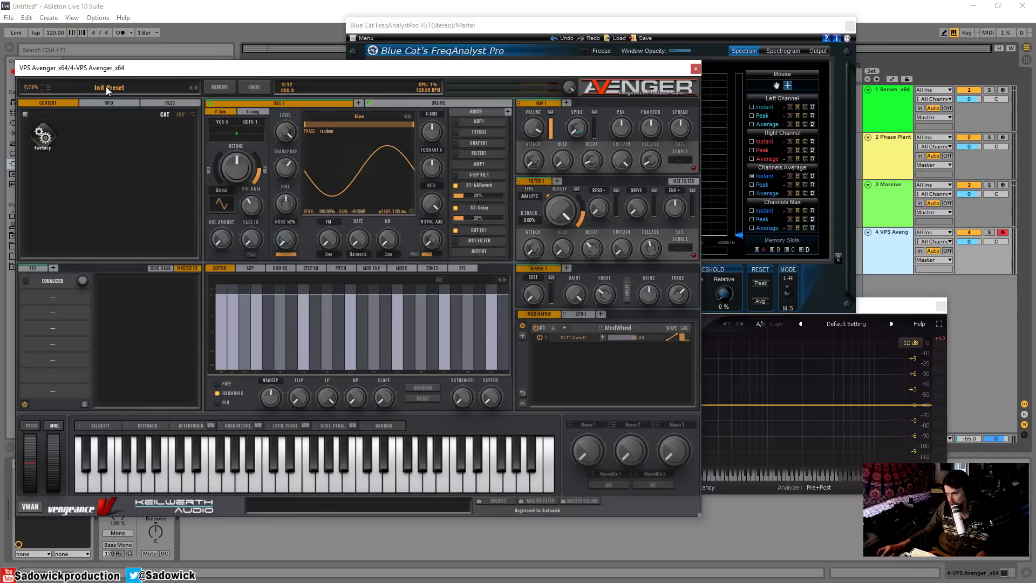
left_click_drag(382, 72, 390, 71)
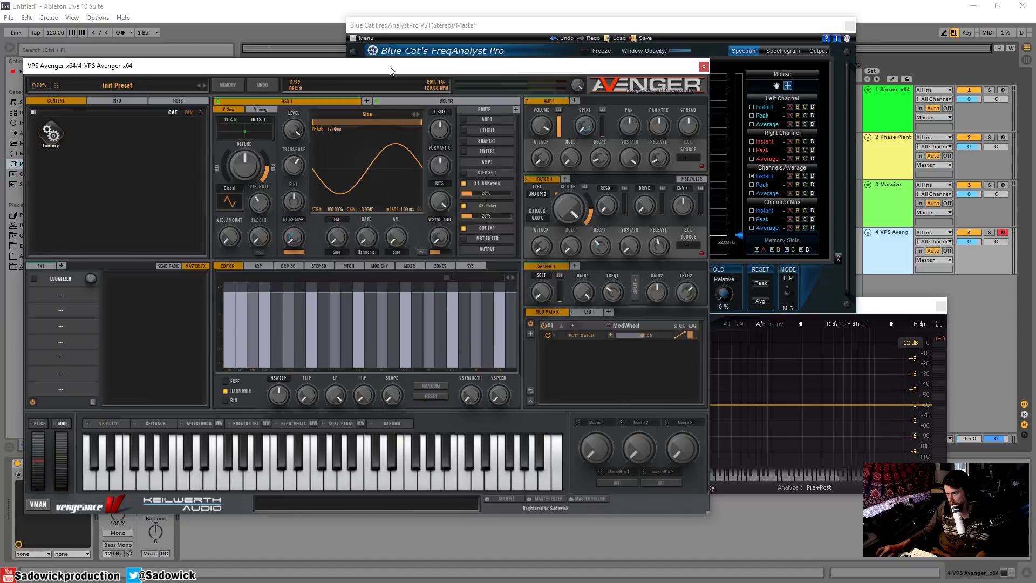
left_click(703, 67)
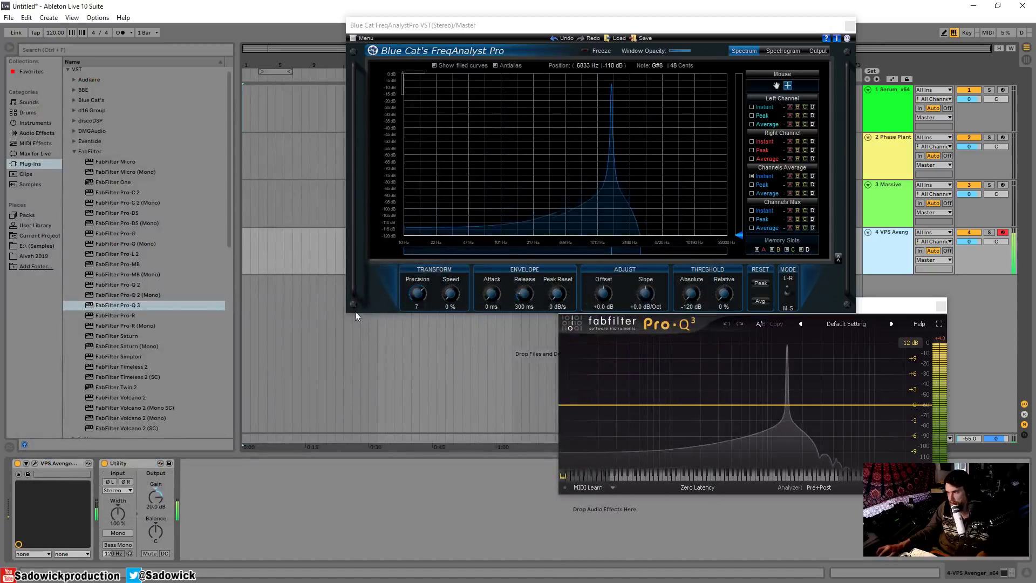
Reopen Avenger and sweep the OSC1 transpose upward while watching Pro-Q 3
left_click(33, 465)
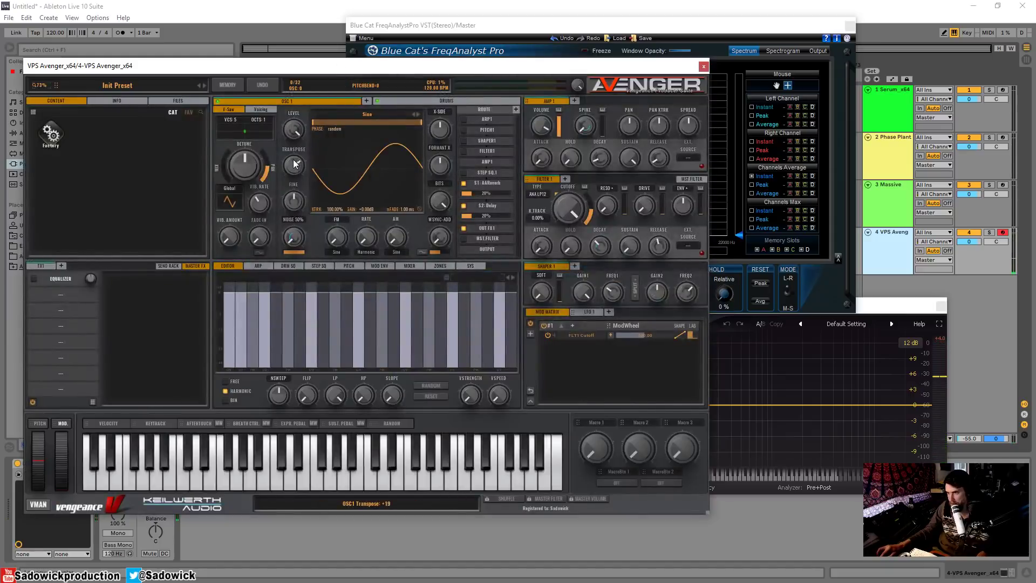
left_click_drag(293, 167, 305, 122)
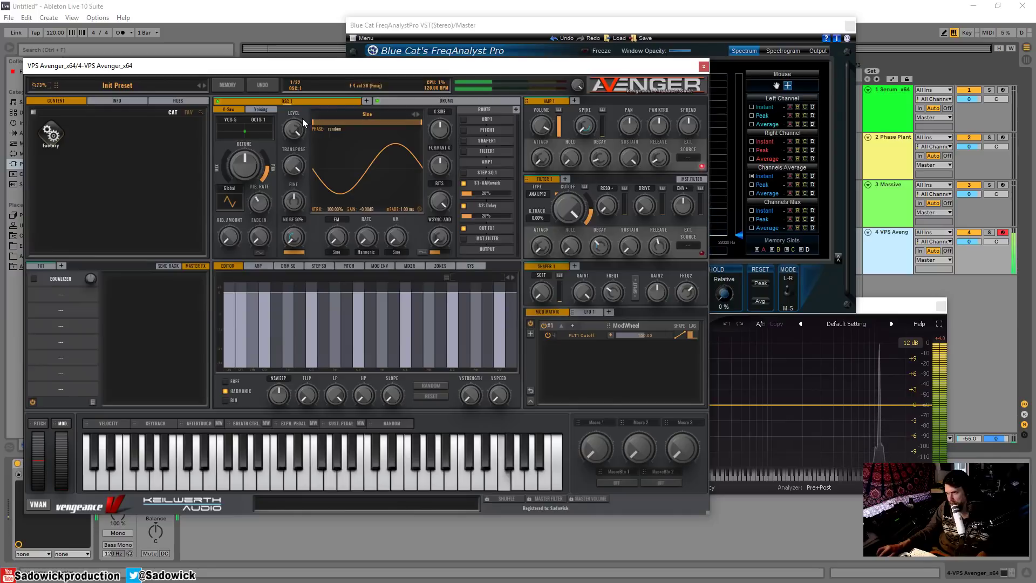
mouse_move(295, 170)
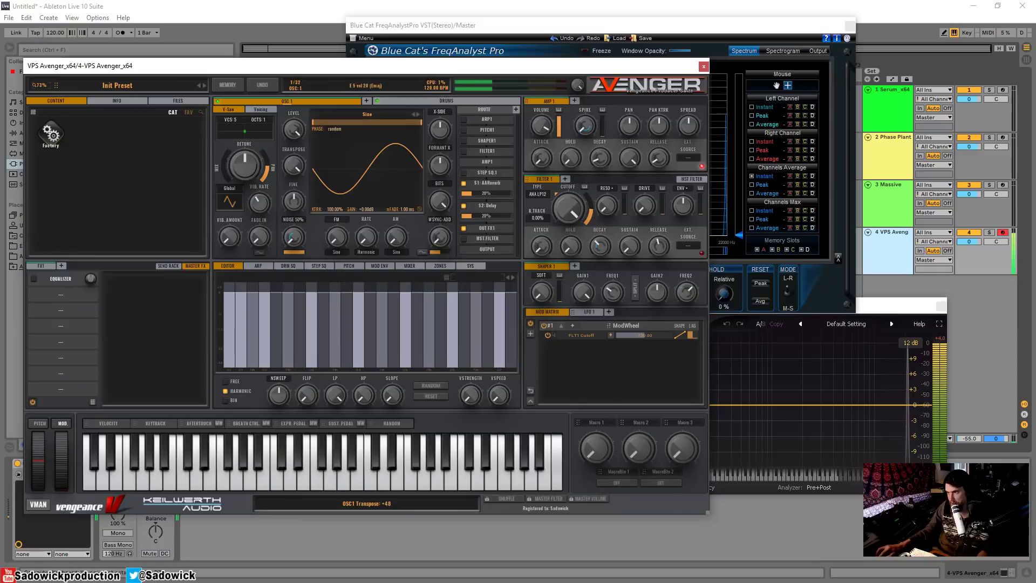
Shrink Avenger's window, move it clear of the FreqAnalyst Pro graph, and readjust the OSC1 transpose
left_click_drag(708, 515, 519, 395)
left_click_drag(403, 68, 398, 162)
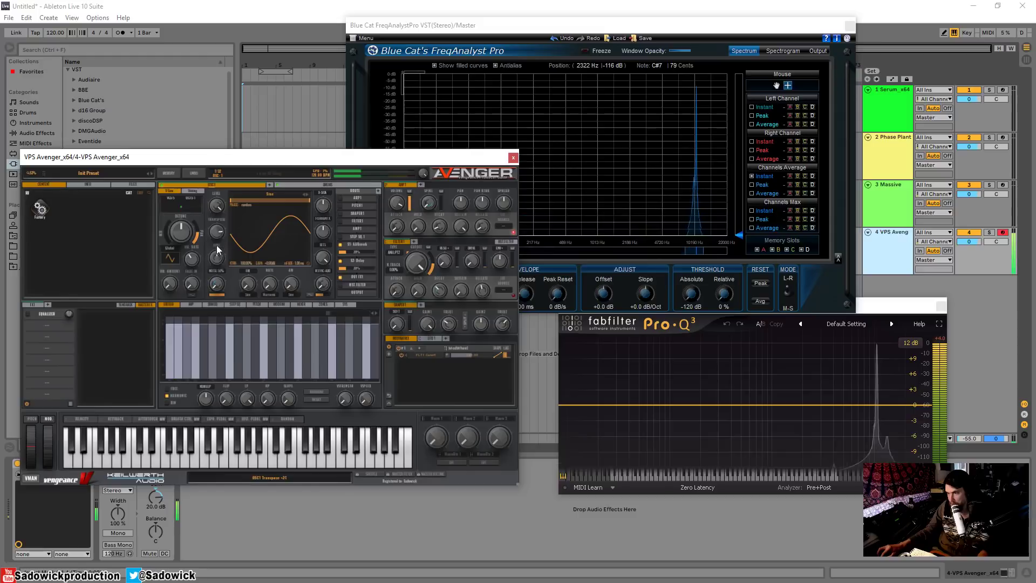
left_click_drag(215, 231, 219, 242)
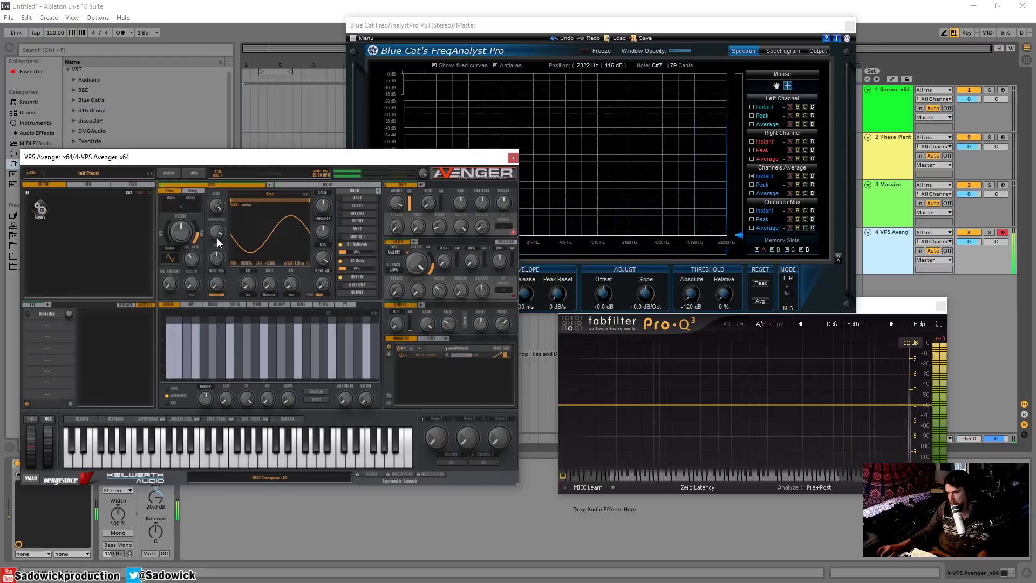
Move Avenger's window off the browser and add the Spectrum audio effect after Utility on the VPS Avenger track
left_click_drag(280, 157, 489, 79)
left_click(47, 163)
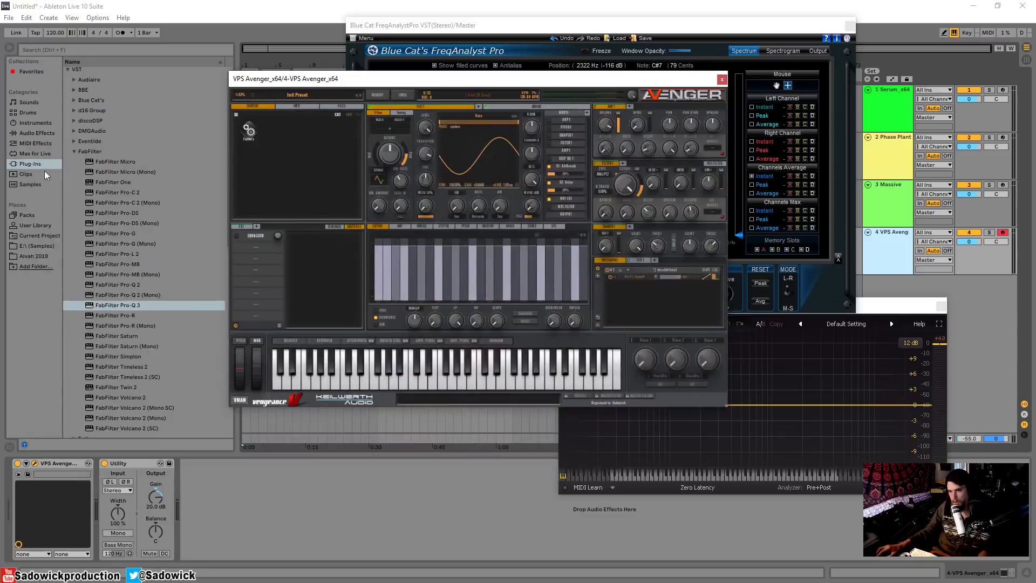
left_click(29, 130)
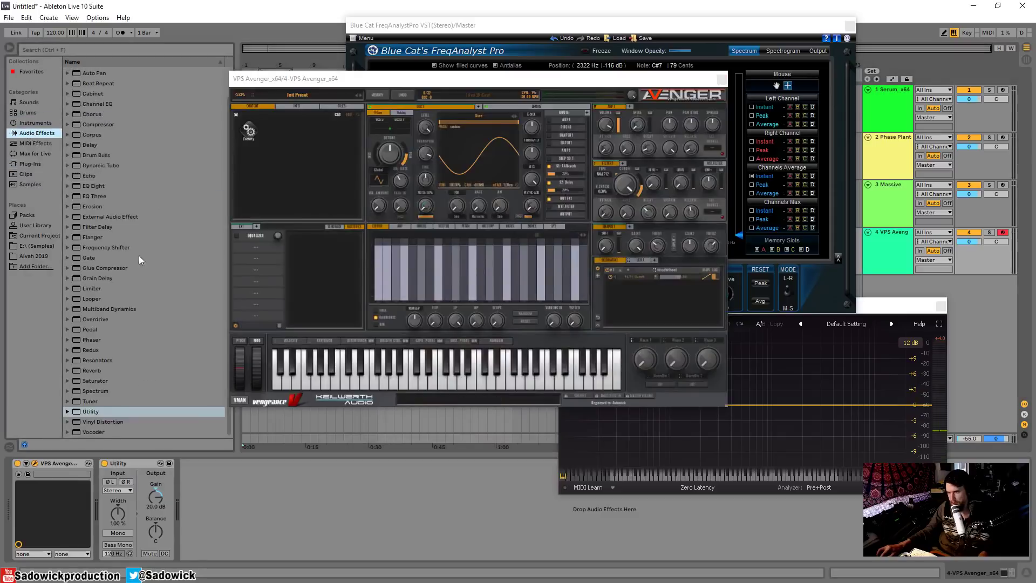
left_click_drag(94, 390, 282, 492)
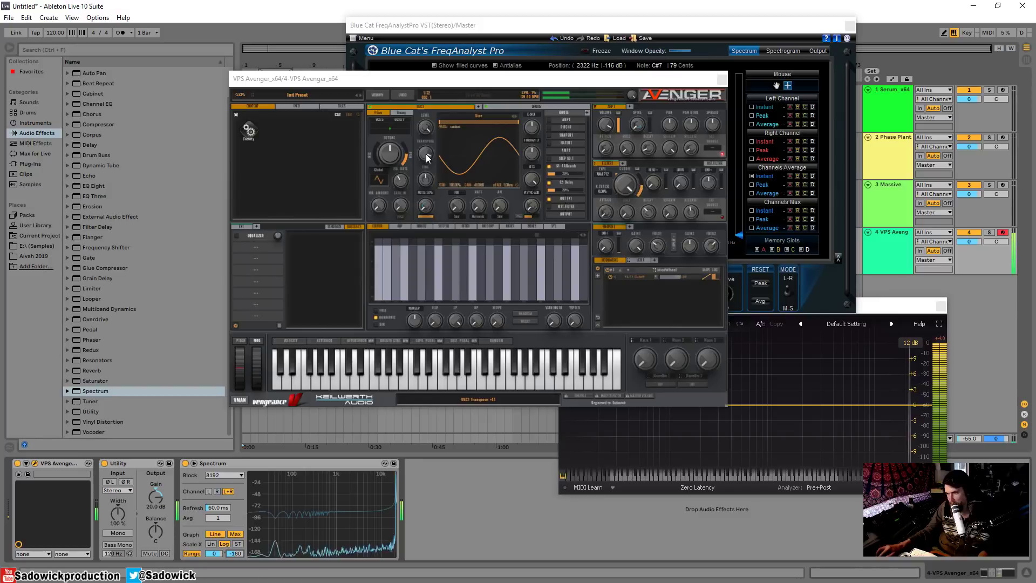
Lower Avenger's OSC1 transpose in stages while monitoring the tone in Spectrum
left_click_drag(426, 157, 425, 169)
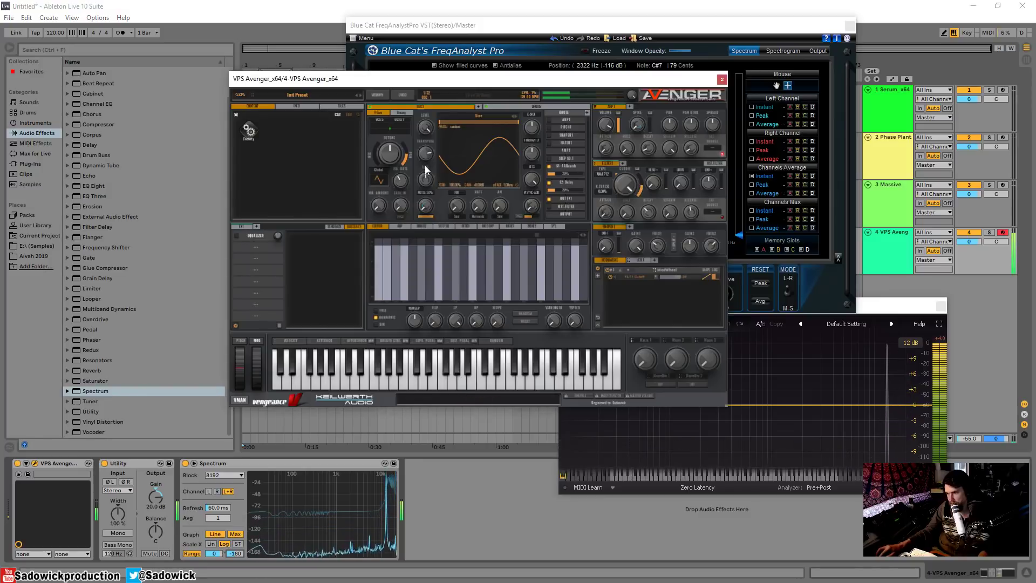
left_click_drag(425, 169, 426, 175)
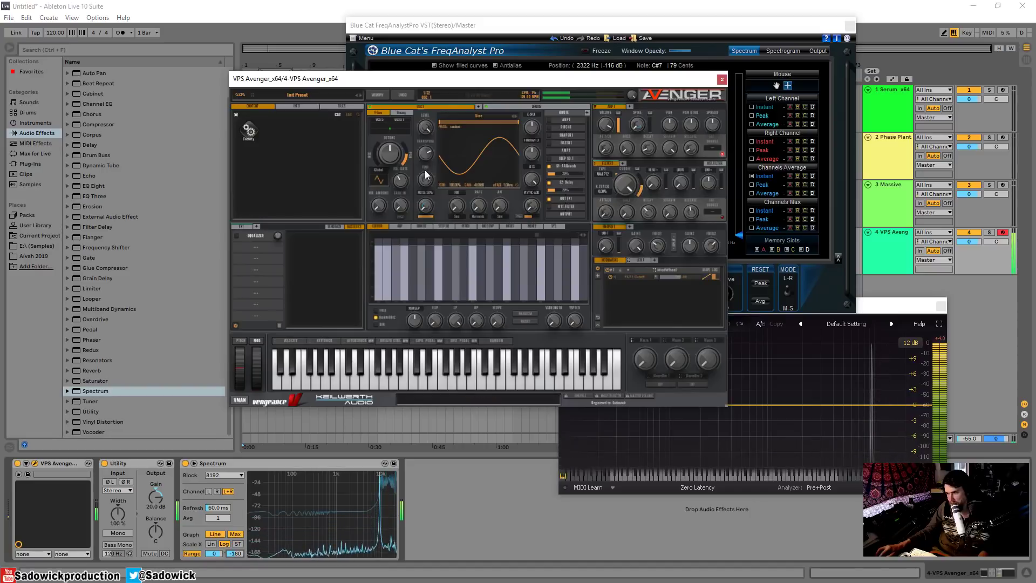
left_click_drag(426, 174, 426, 181)
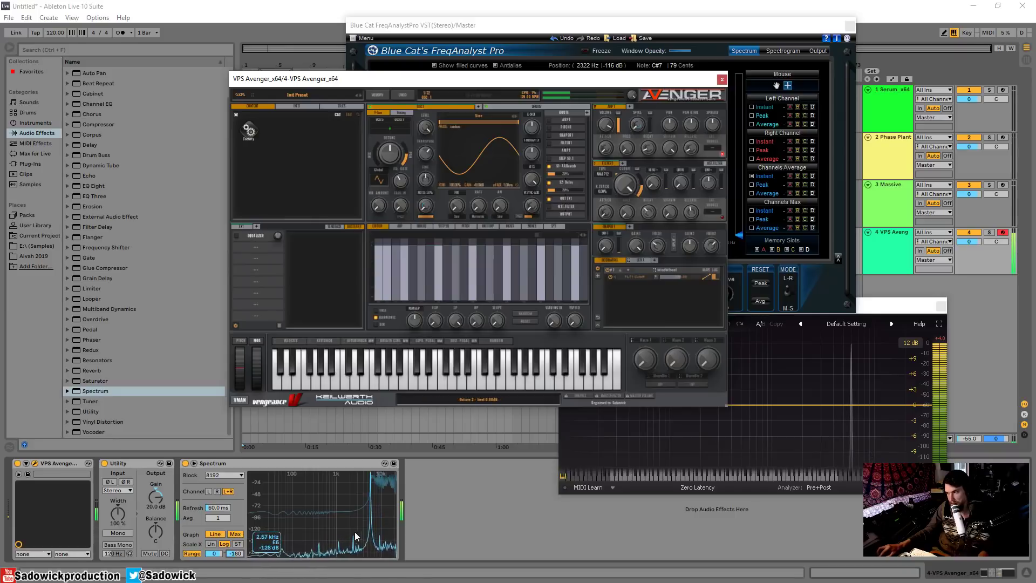
Compare Spectrum's low-level noise with the Pro-Q 3 display, and raise Avenger's OSC1 transpose again
left_click(875, 308)
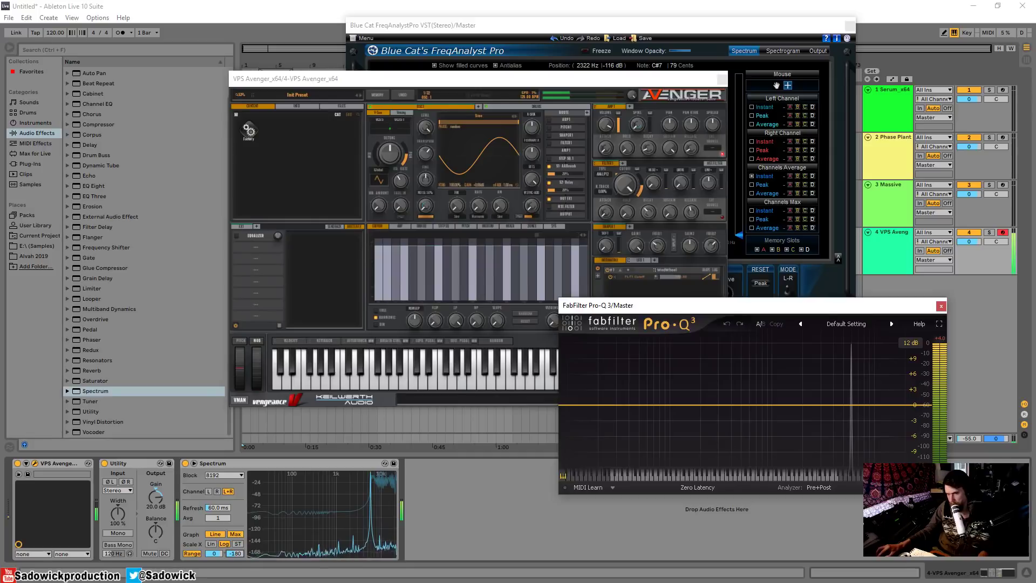
mouse_move(335, 540)
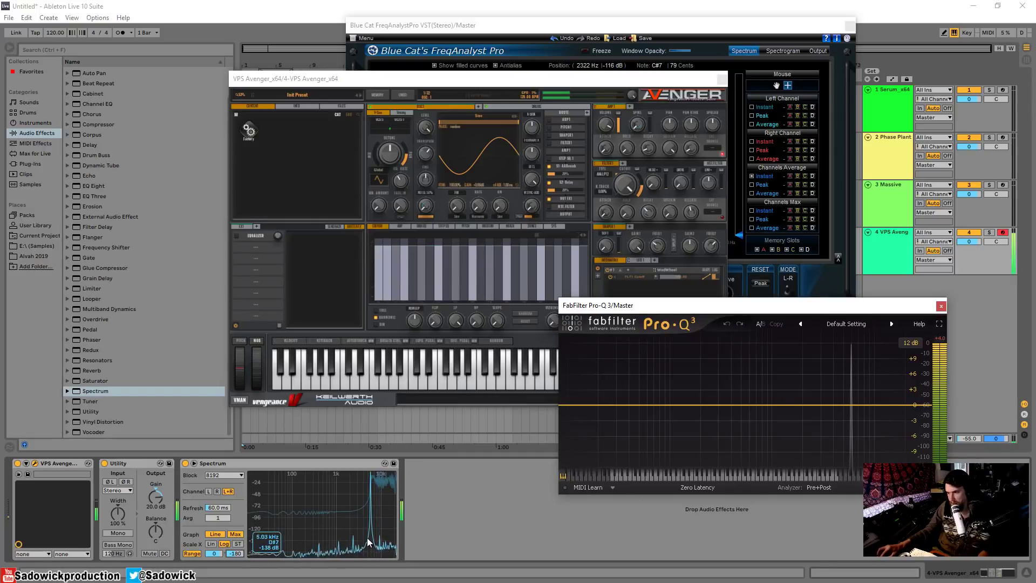
left_click(427, 150)
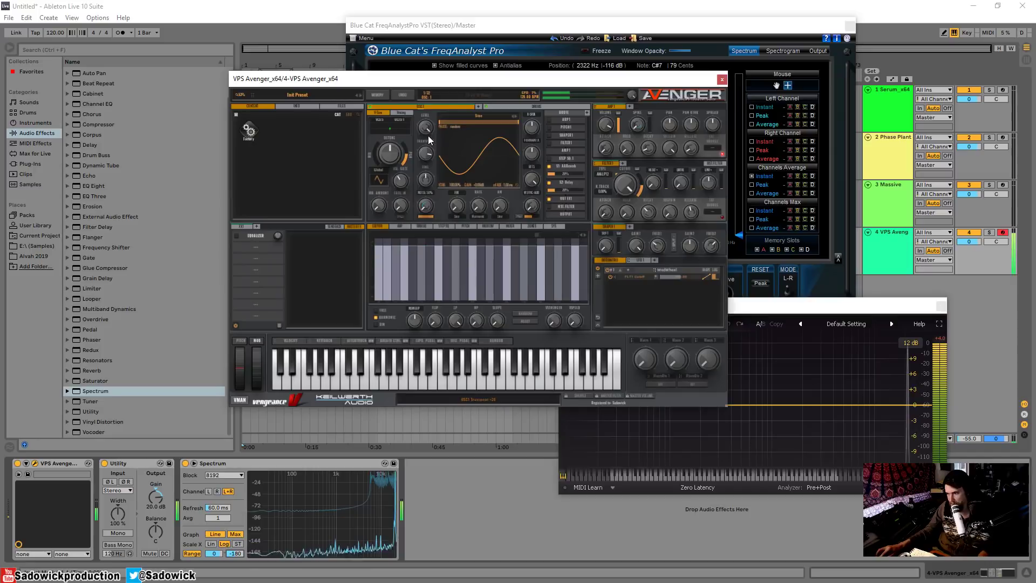
scroll(428, 140, "up", 1)
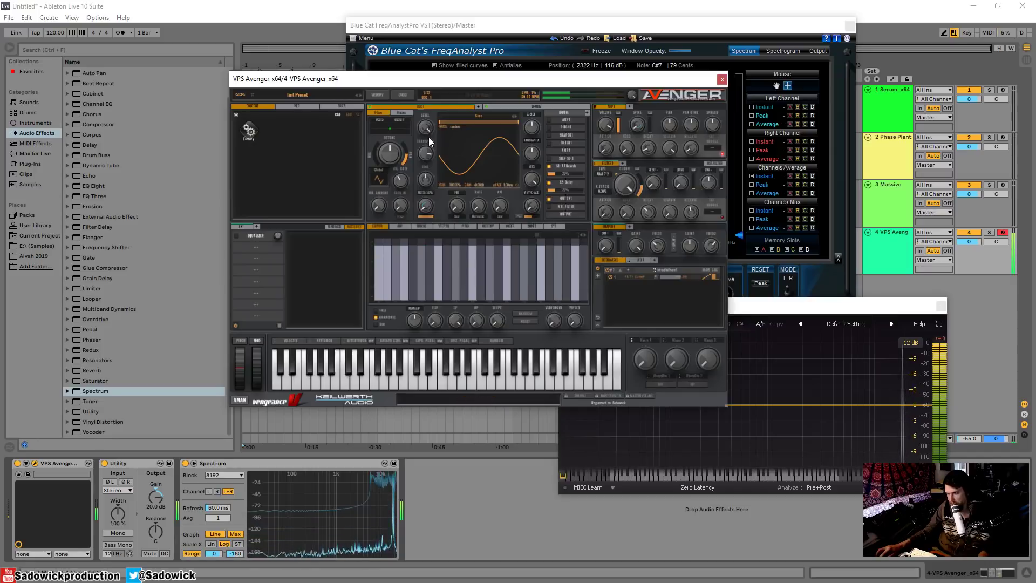
Adjust Avenger's OSC1 fine tune while watching the tone in Spectrum, and close the Avenger window
scroll(425, 178, "up", 3)
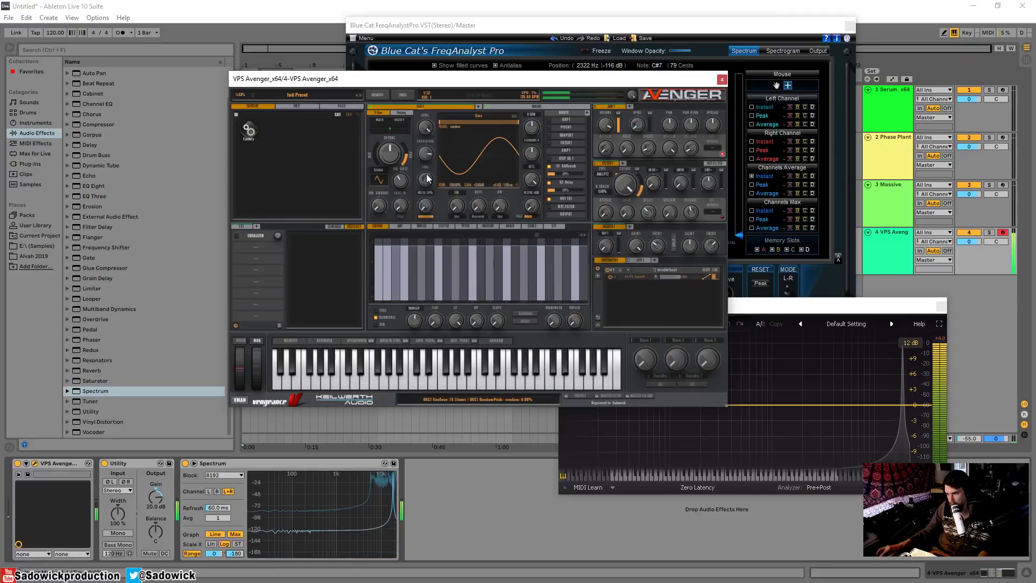
scroll(427, 173, "up", 2)
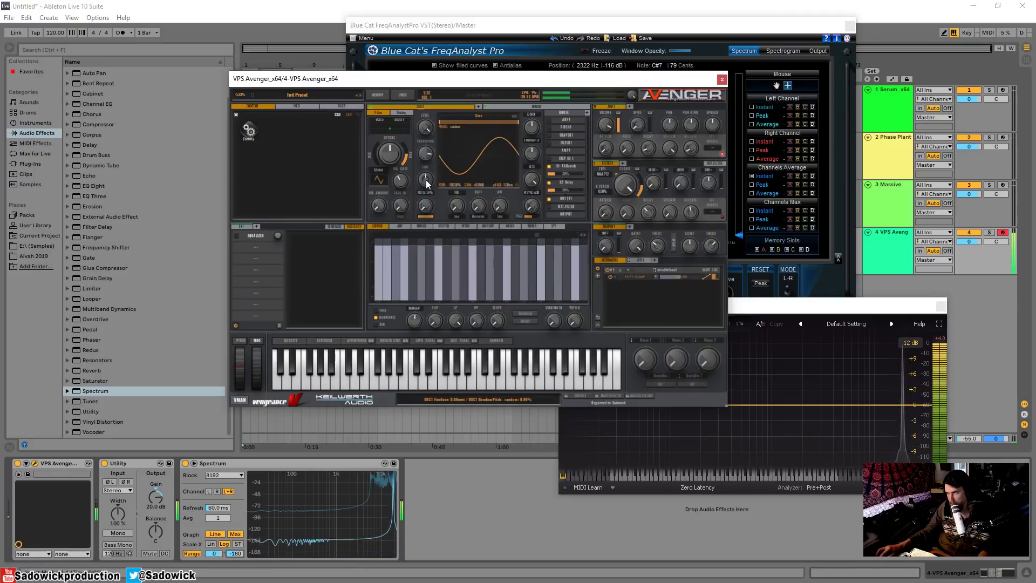
left_click(722, 80)
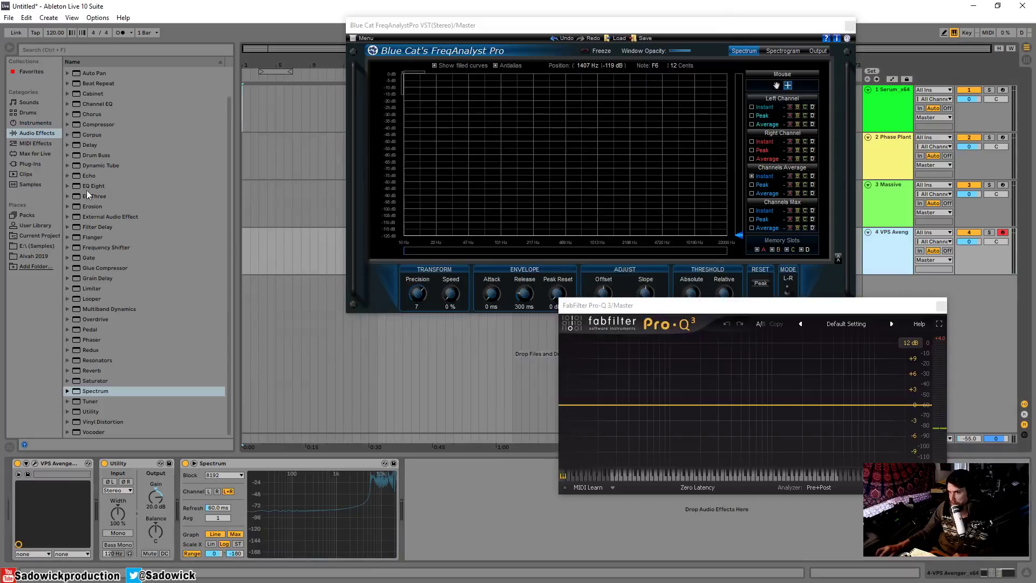
Load the Massive X VST onto a new track from the plug-in browser and run it in Demo mode
left_click(31, 163)
left_click(73, 151)
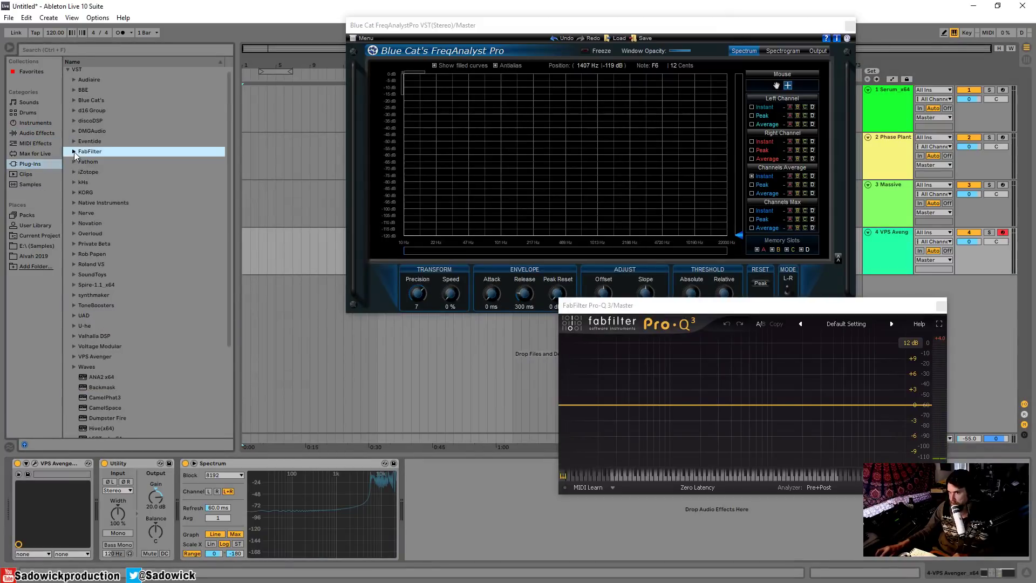
scroll(100, 334, "down", 2)
scroll(100, 335, "down", 2)
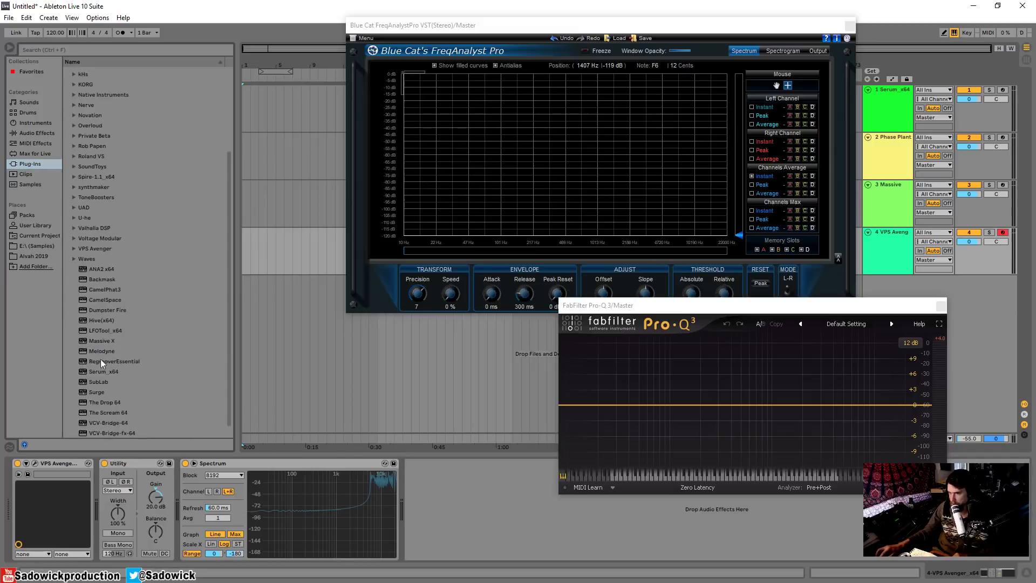
left_click_drag(96, 345, 335, 351)
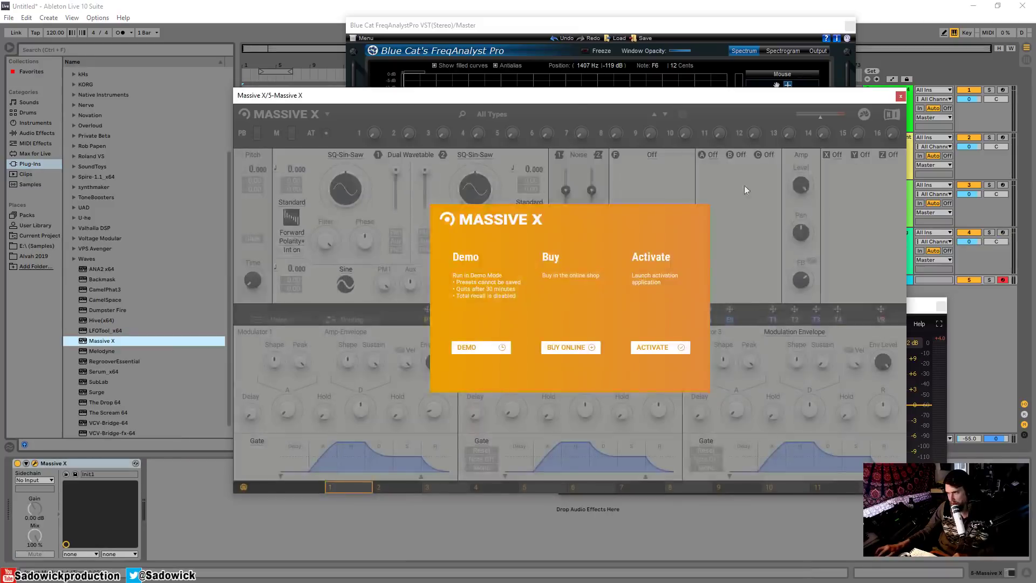
left_click(473, 347)
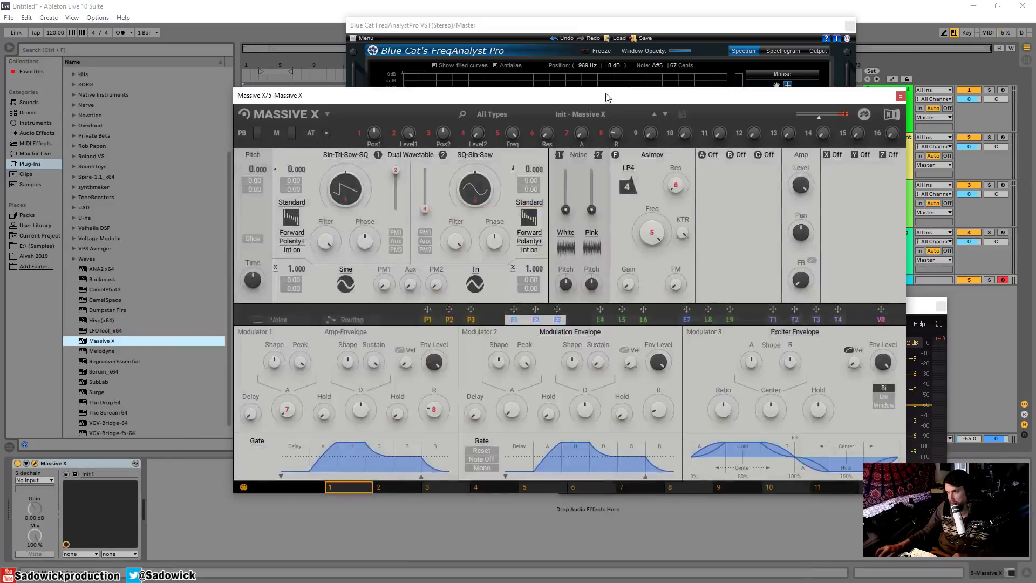
Arrange Massive X alongside the FreqAnalyst Pro and Pro-Q 3 windows, and set its first wavetable oscillator to a sine shape
left_click_drag(608, 95, 416, 65)
left_click_drag(857, 318, 938, 340)
left_click_drag(734, 25, 900, 15)
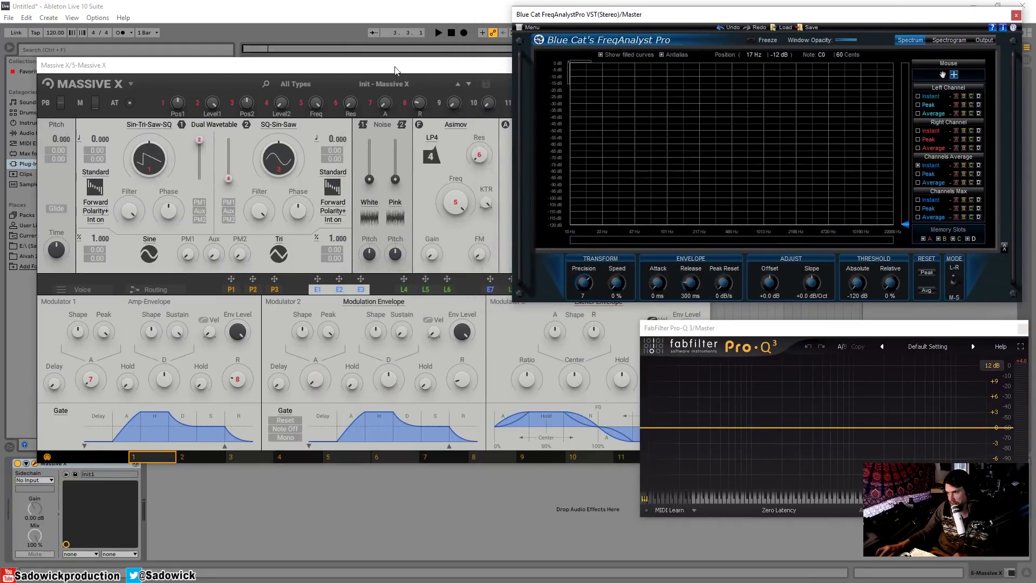
left_click(396, 70)
left_click_drag(840, 330, 840, 319)
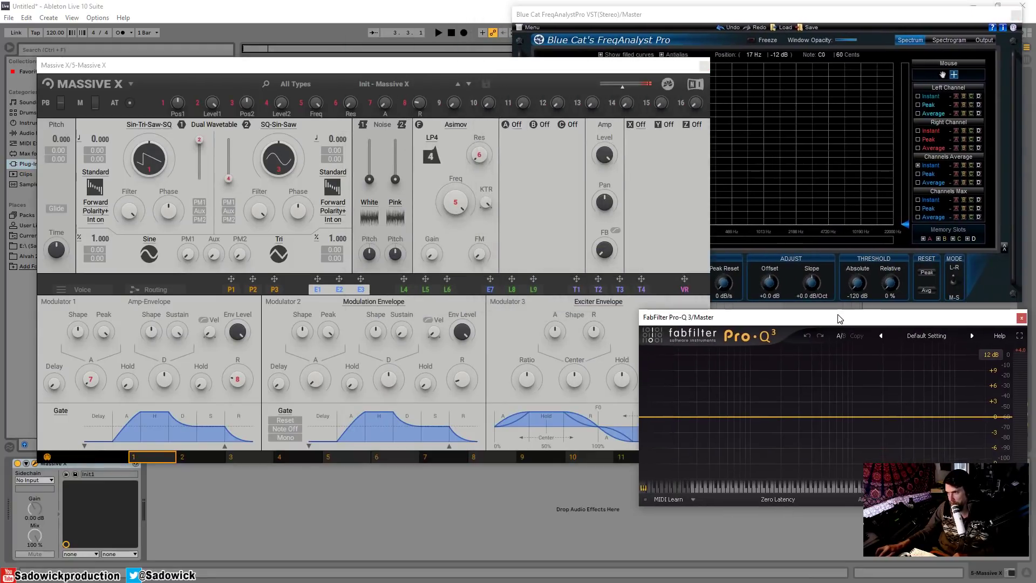
left_click(161, 158)
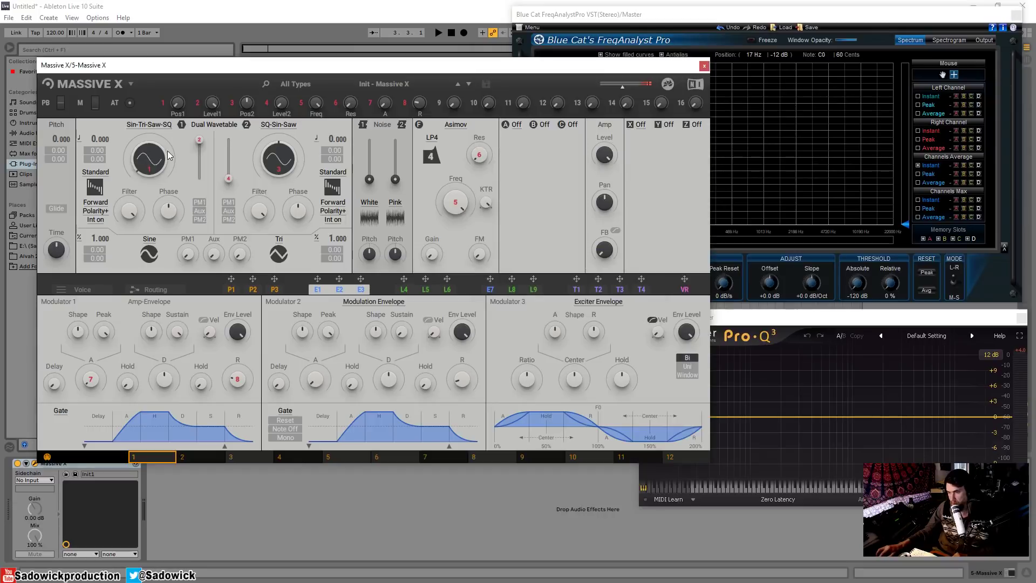
Move FreqAnalyst Pro and Pro-Q 3 up to uncover the Master track, and reset the Master volume to 0 dB
left_click(977, 127)
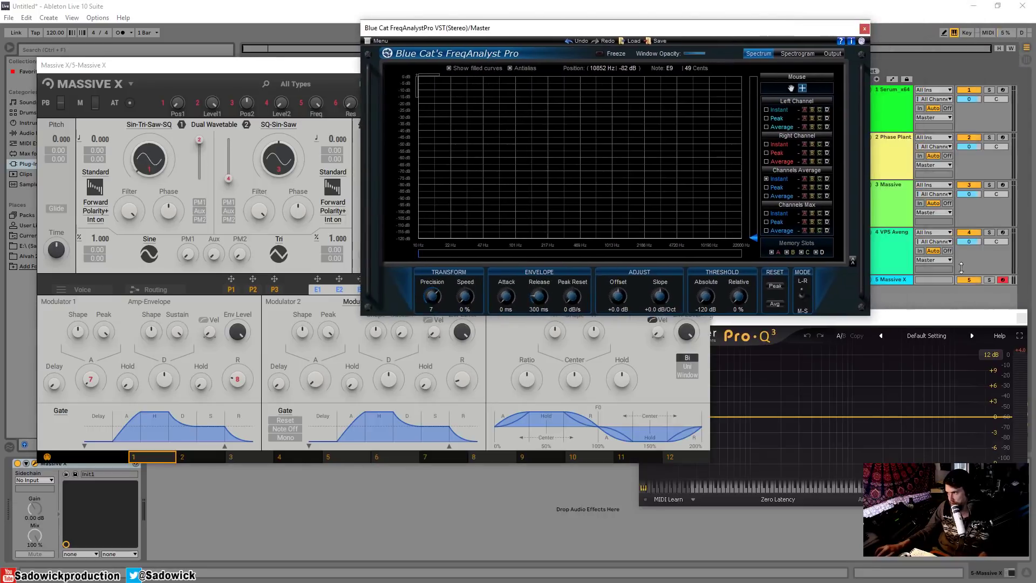
left_click_drag(762, 24, 657, 62)
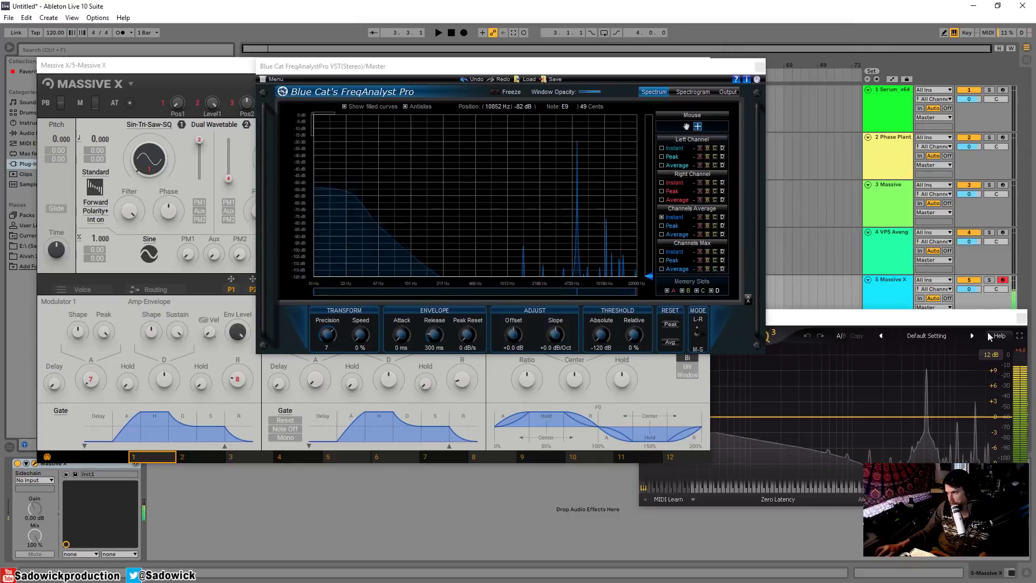
left_click_drag(724, 68, 987, 62)
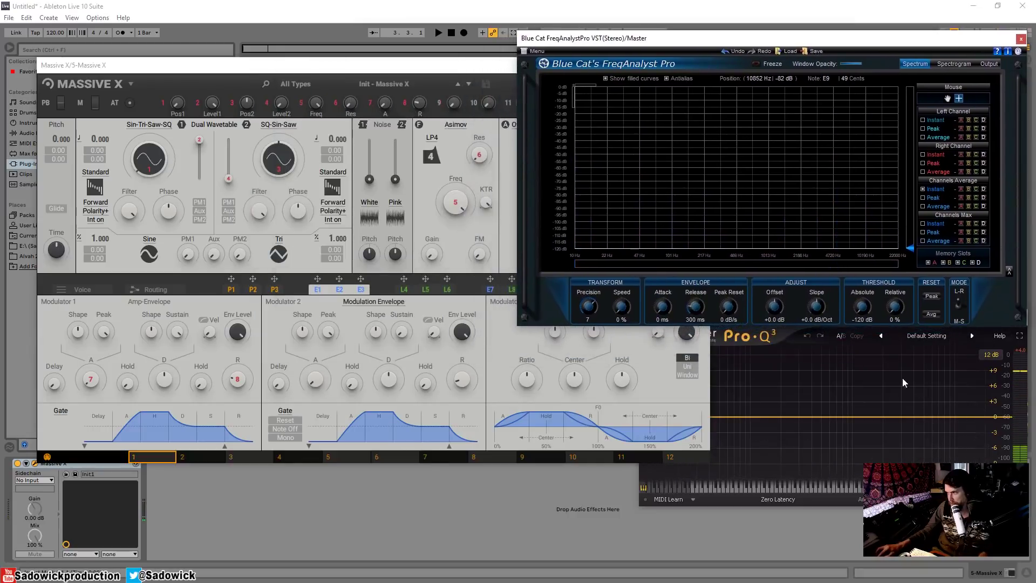
left_click_drag(791, 63, 800, 7)
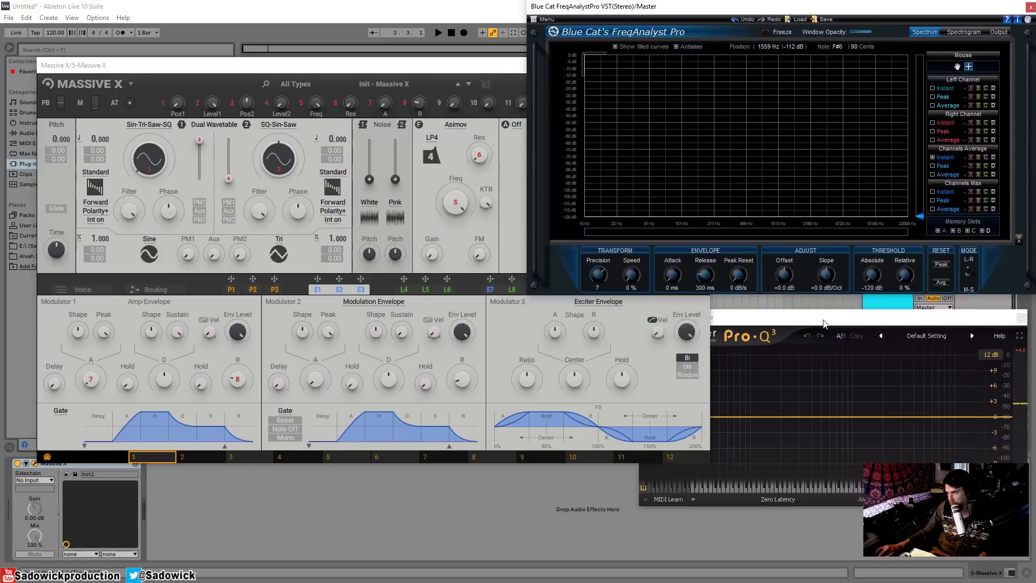
left_click_drag(823, 323, 818, 244)
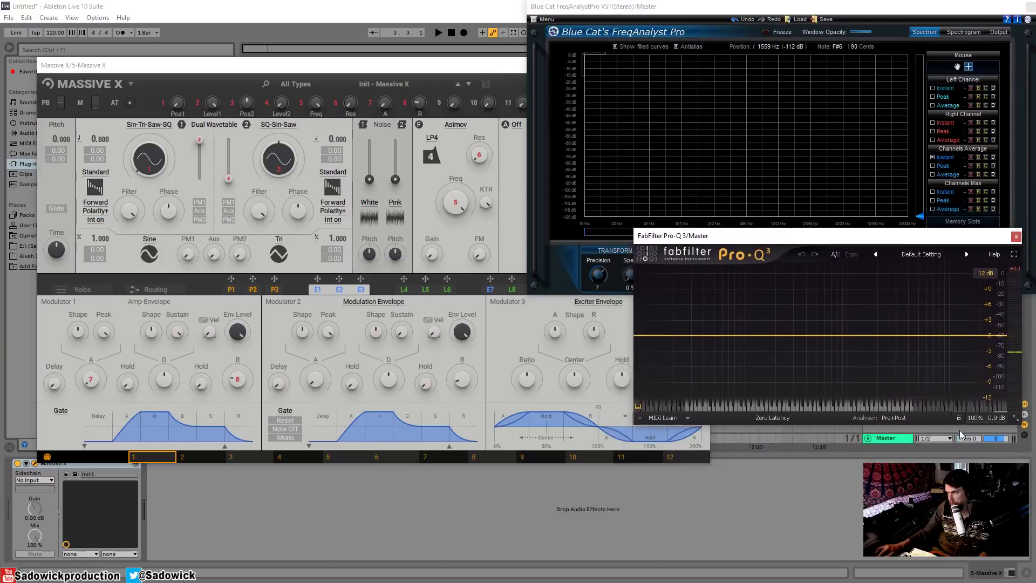
mouse_move(965, 438)
left_mouse_down()
mouse_move(966, 425)
mouse_move(967, 446)
left_mouse_up()
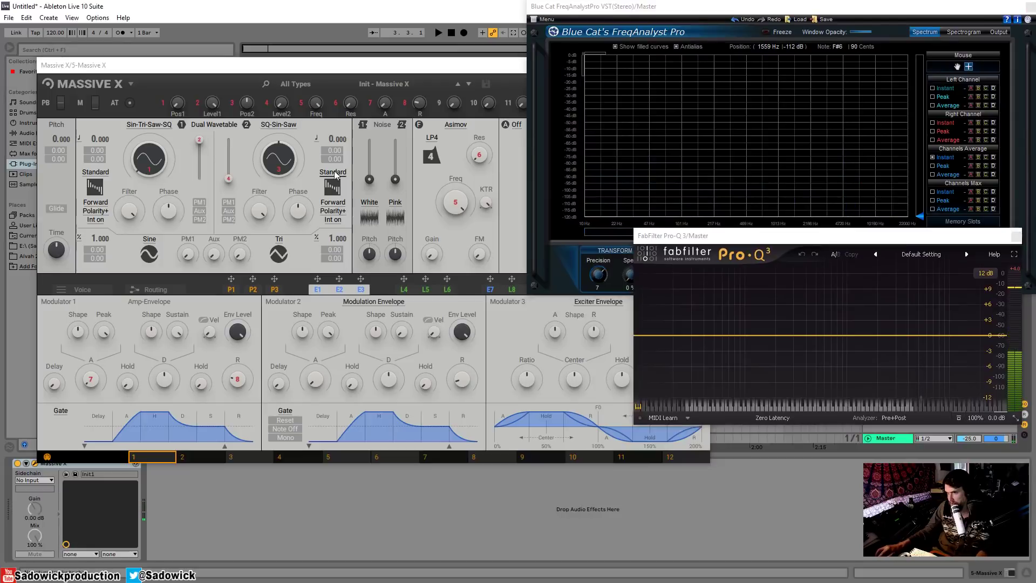
double_click(969, 438)
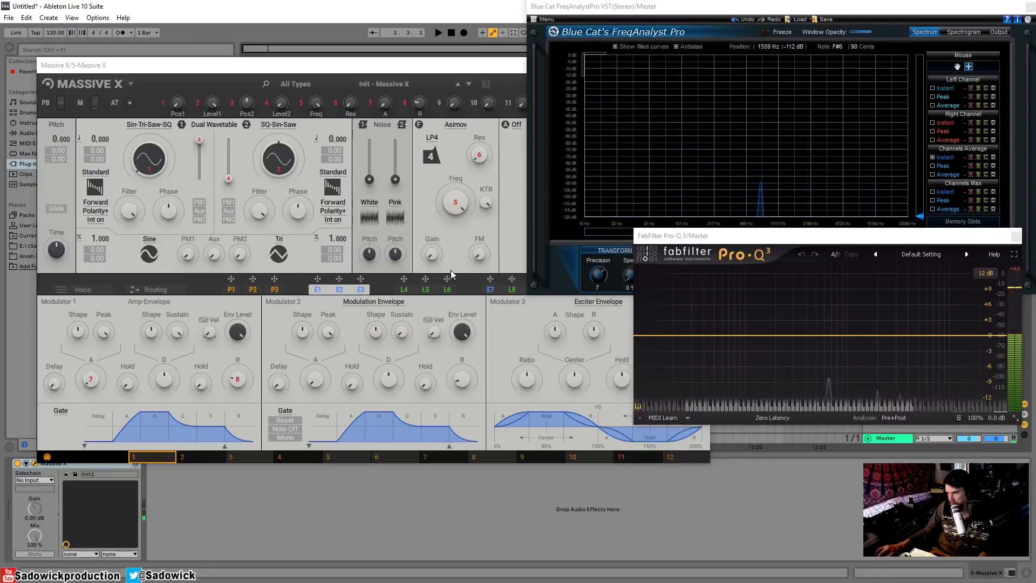
Open Massive X's routing view and bypass insert A and the Asimov filter
left_click(421, 251)
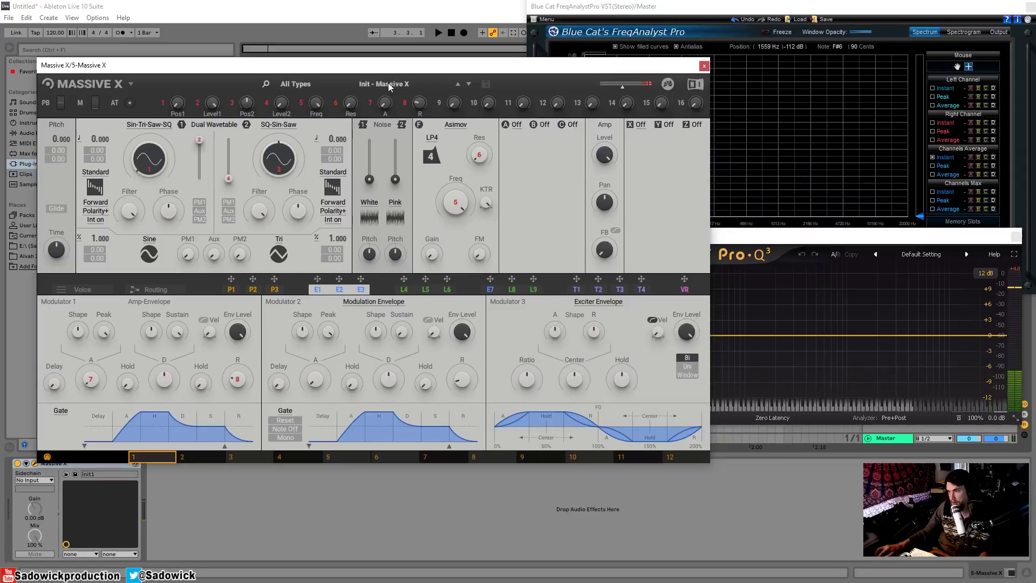
left_click(142, 289)
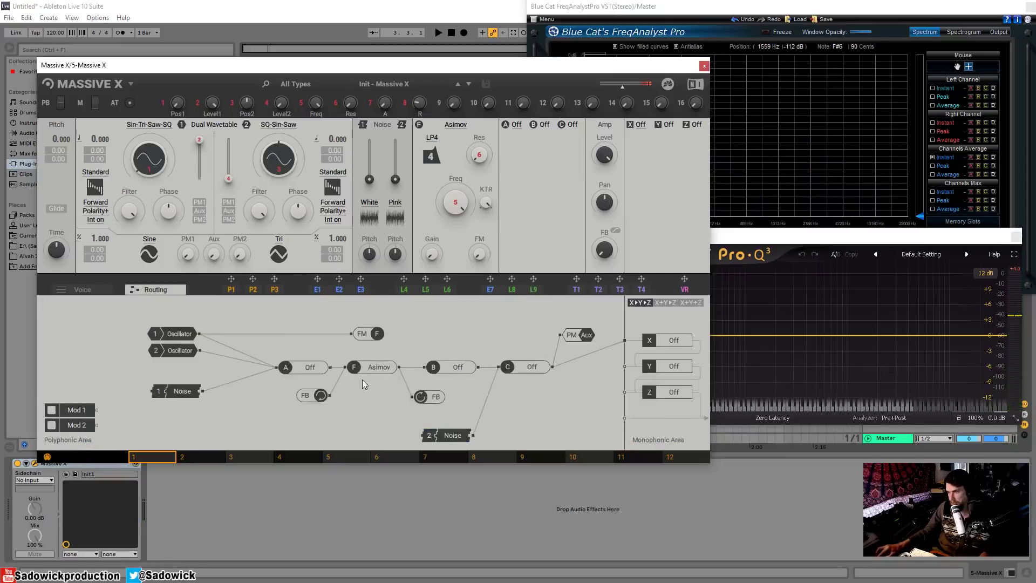
left_click(316, 370)
left_click(369, 370)
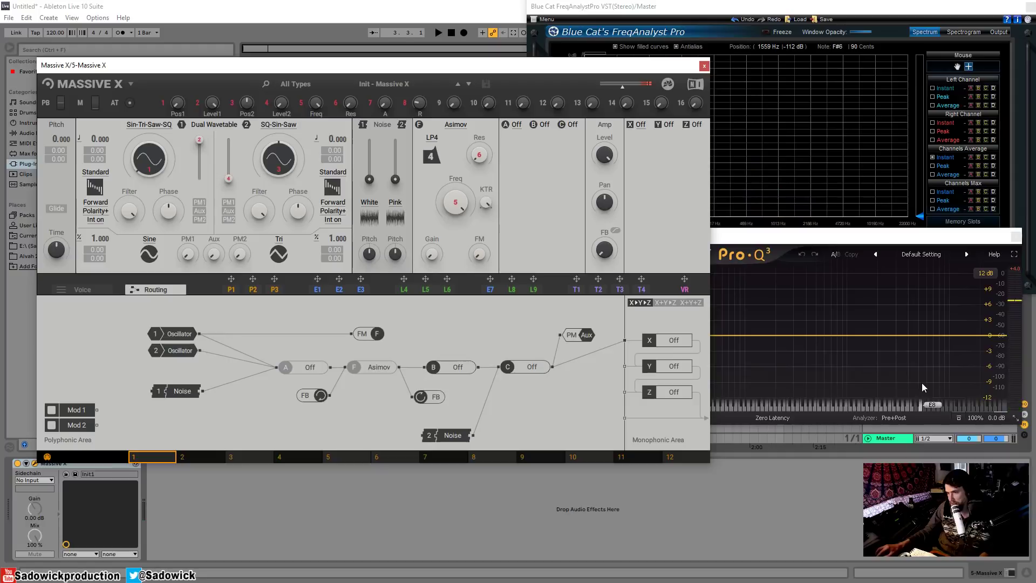
Add the Spectrum audio effect after Massive X on its track, moving the synth window clear of the browser and device chain
left_click_drag(324, 65, 531, 65)
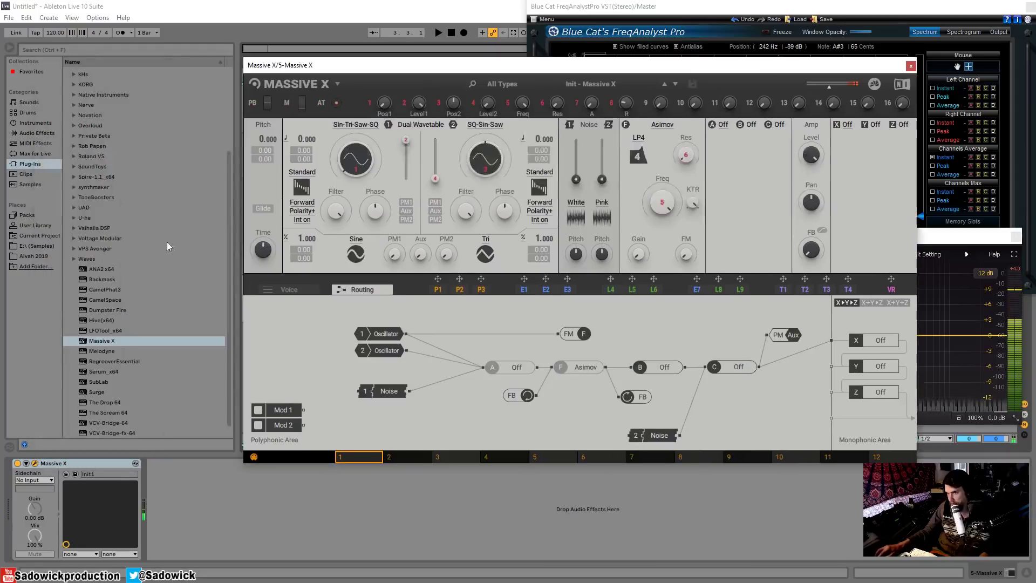
left_click(27, 132)
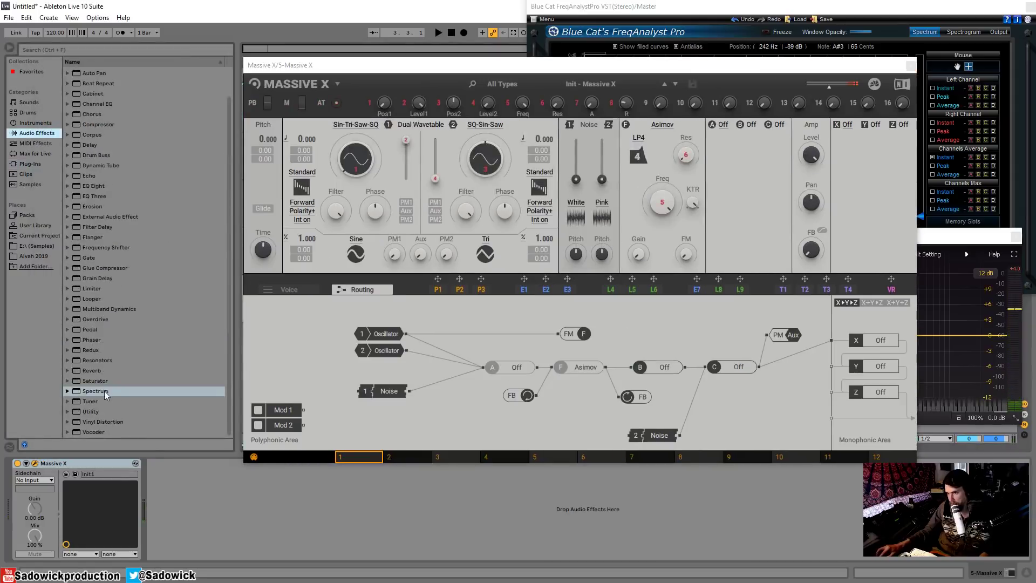
left_click_drag(105, 391, 193, 577)
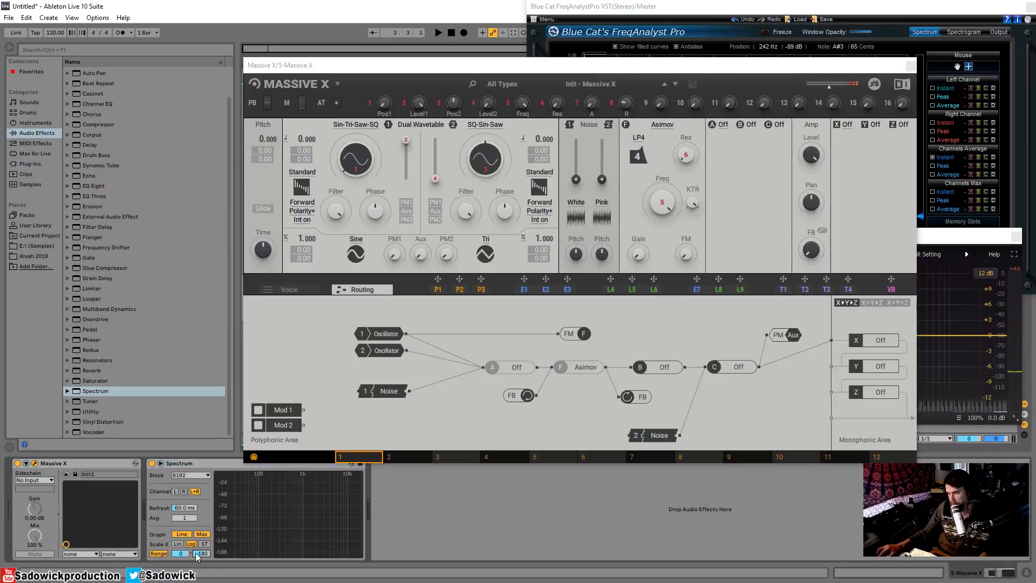
left_click_drag(570, 72, 350, 27)
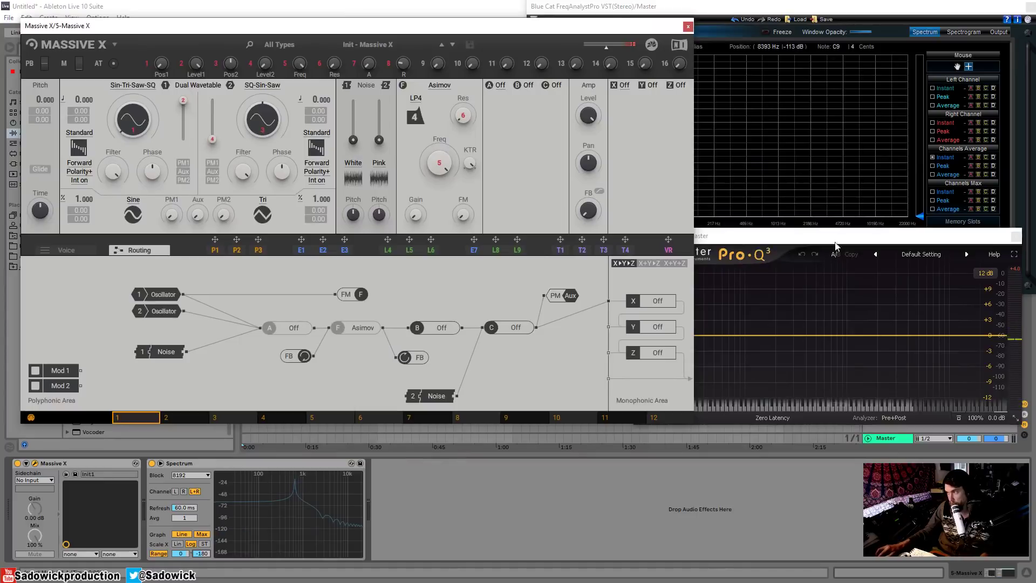
left_click_drag(617, 27, 613, 32)
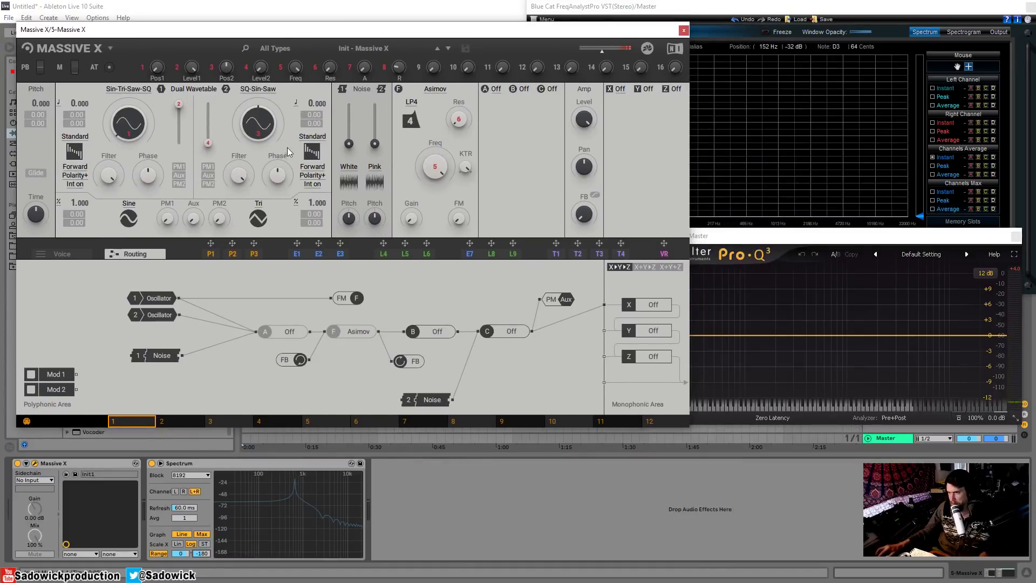
Load the Init - Massive X Blank preset and route oscillator 1 straight to the final output line
left_click(371, 49)
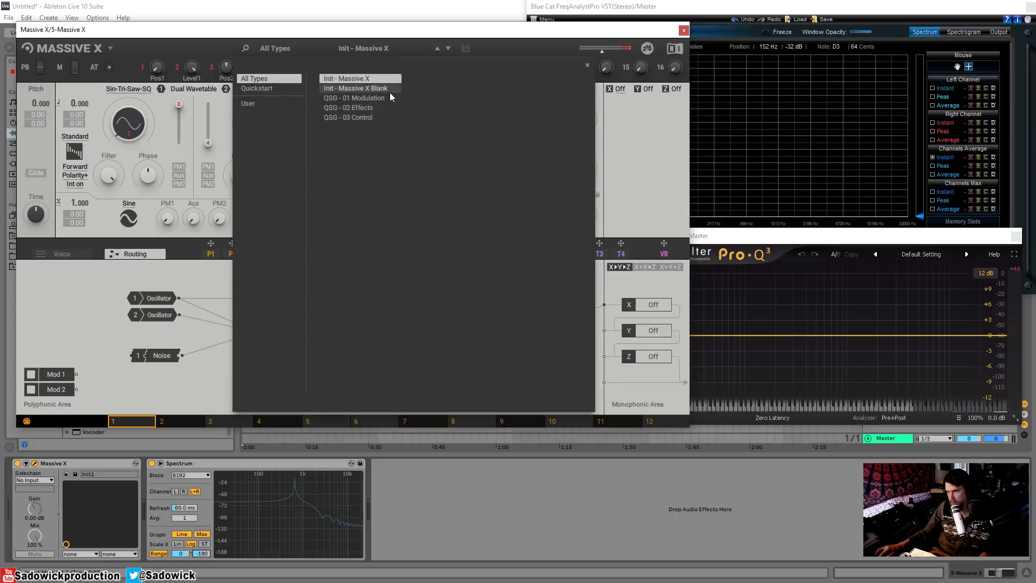
left_click(368, 90)
left_click(354, 46)
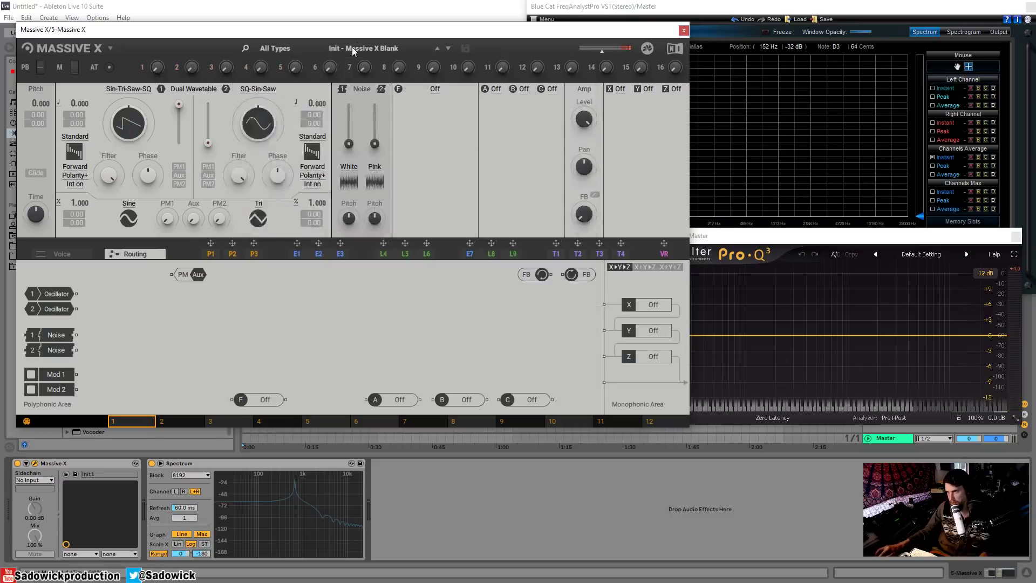
left_click_drag(46, 294, 604, 382)
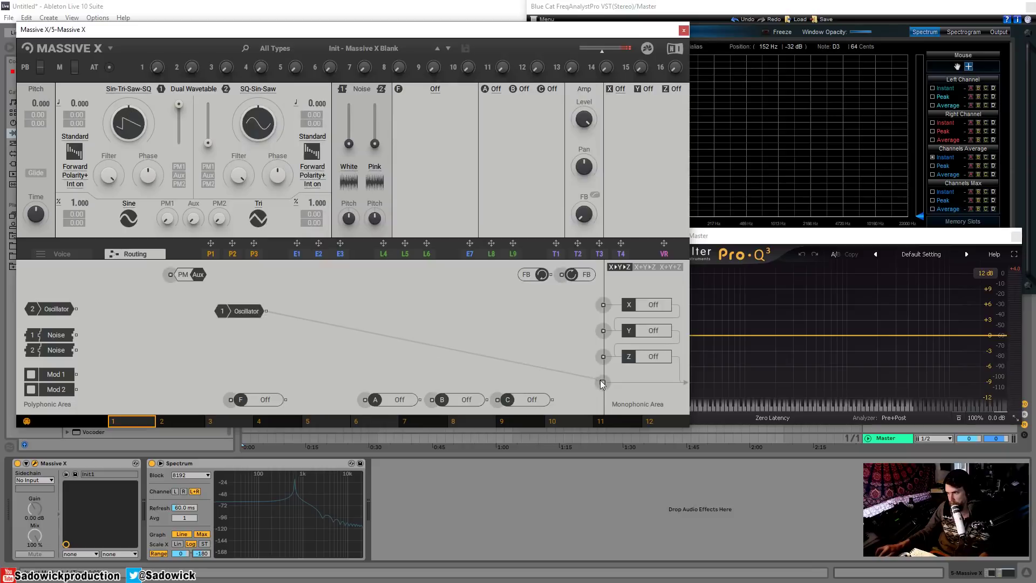
left_click_drag(259, 316, 487, 355)
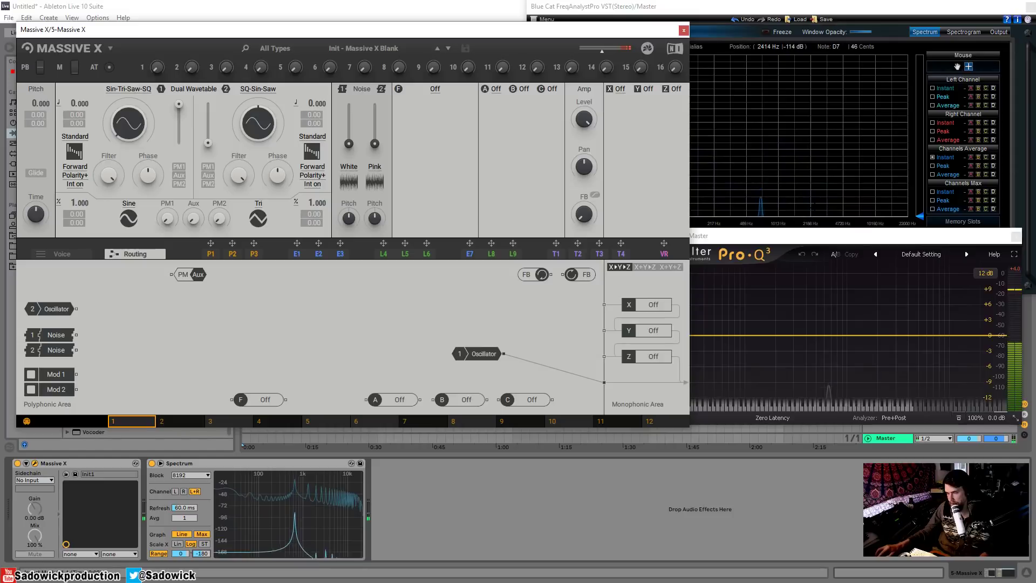
Try the Sin-Tri-SQ-Saw wavetable on Massive X's oscillator 1, and replace it with SQ-Sin-Saw set to its sine shape
left_click(128, 88)
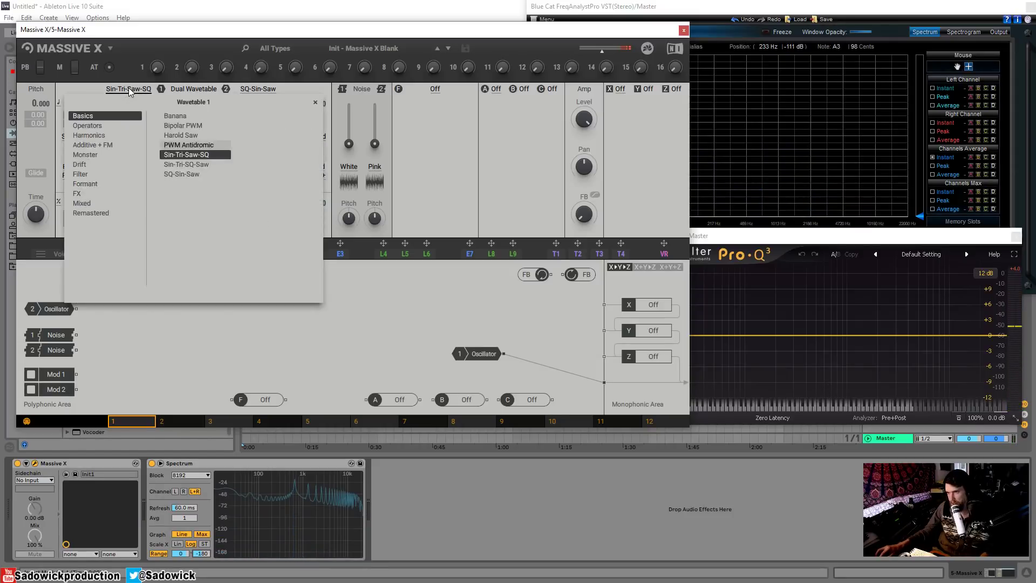
left_click(183, 162)
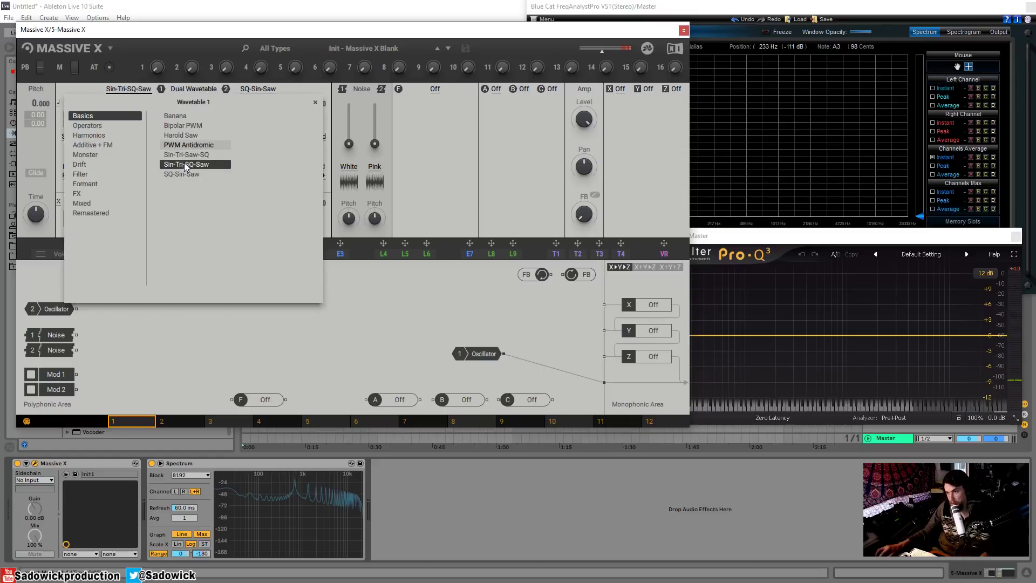
left_click(122, 88)
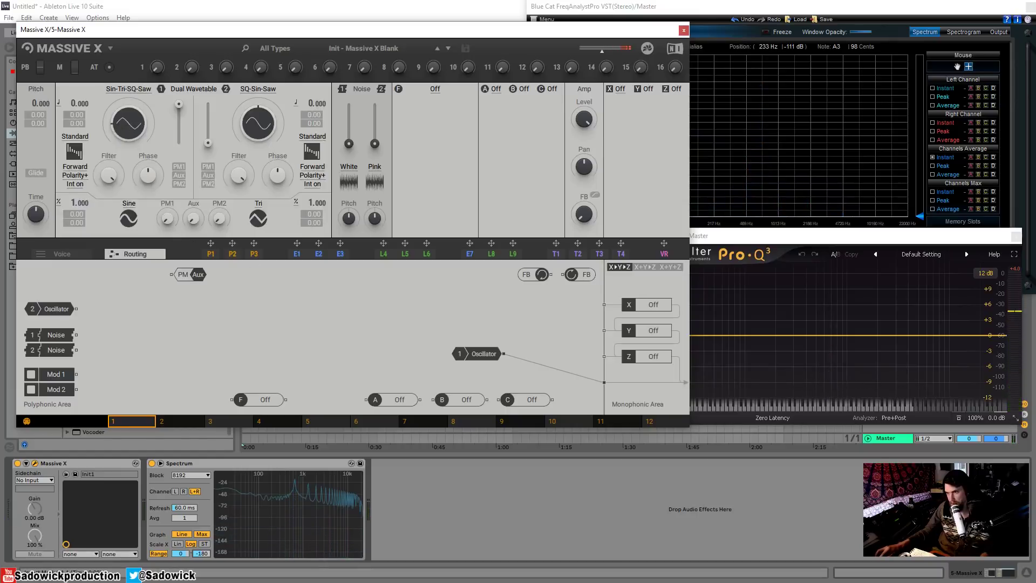
left_click(129, 89)
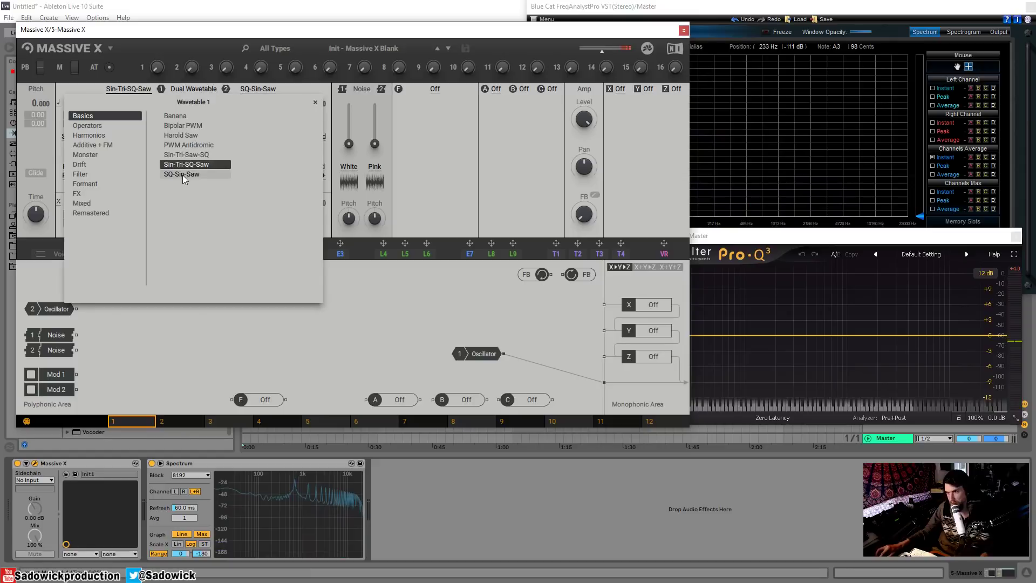
left_click(183, 174)
left_click(125, 102)
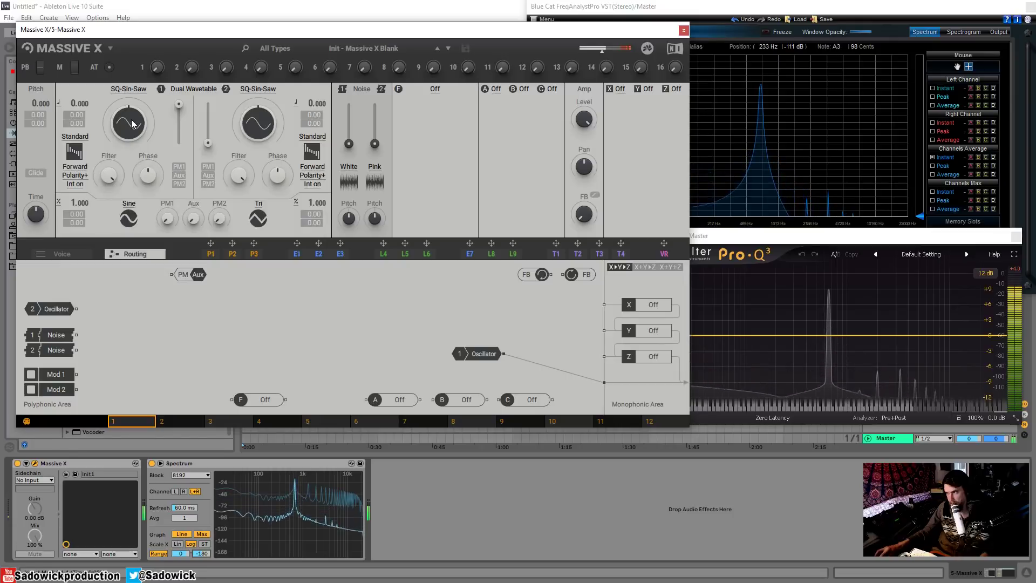
Load the OP Sin WM wavetable from the Operators category on Massive X's oscillator 1
left_click(137, 88)
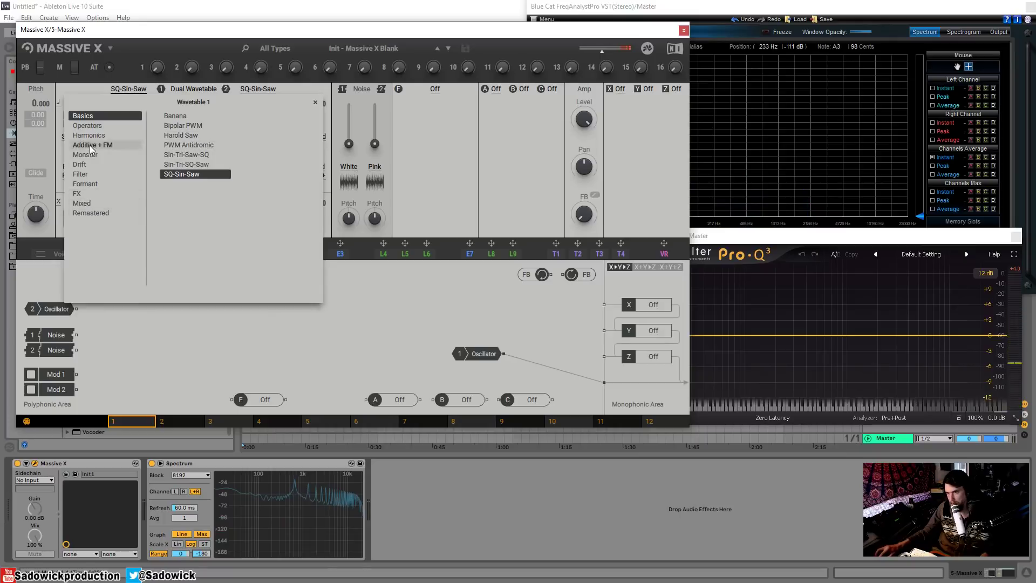
left_click(86, 127)
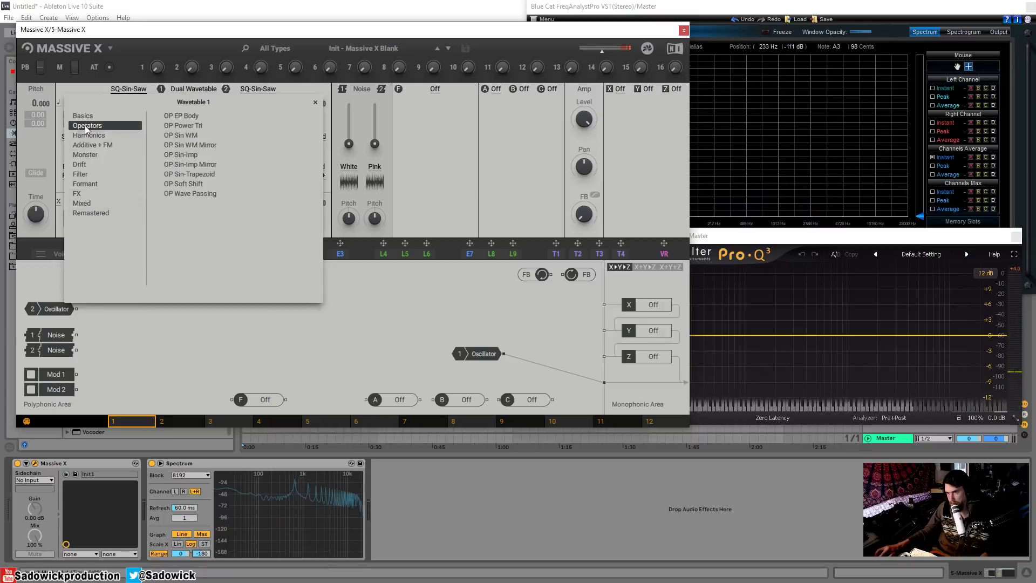
left_click(185, 135)
left_click(125, 88)
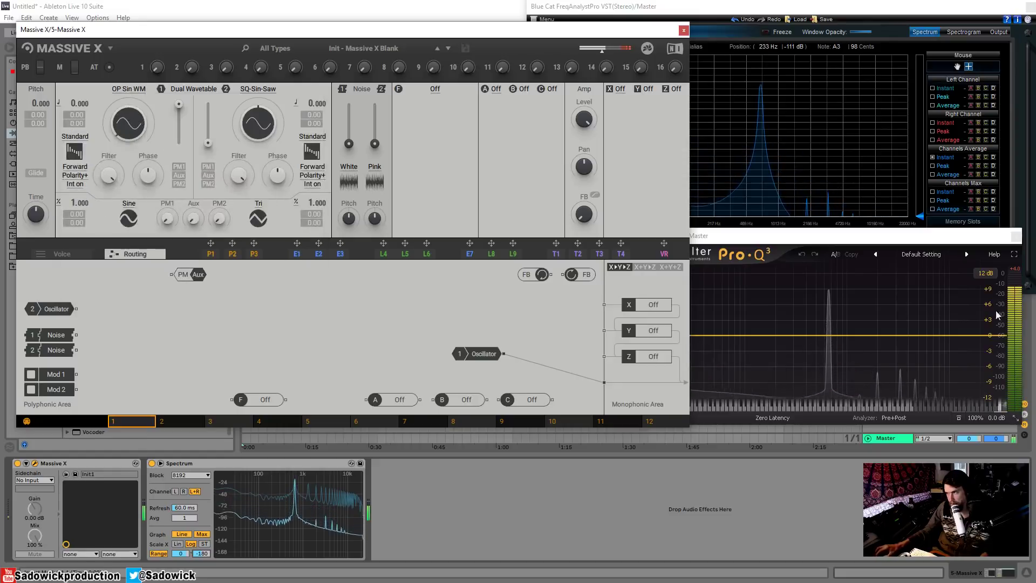
Lower the Master track volume to -22.1, and sweep oscillator 1's pitch up high, back to 36 and down to -14
mouse_move(969, 439)
left_mouse_down()
mouse_move(969, 466)
mouse_move(969, 456)
left_mouse_up()
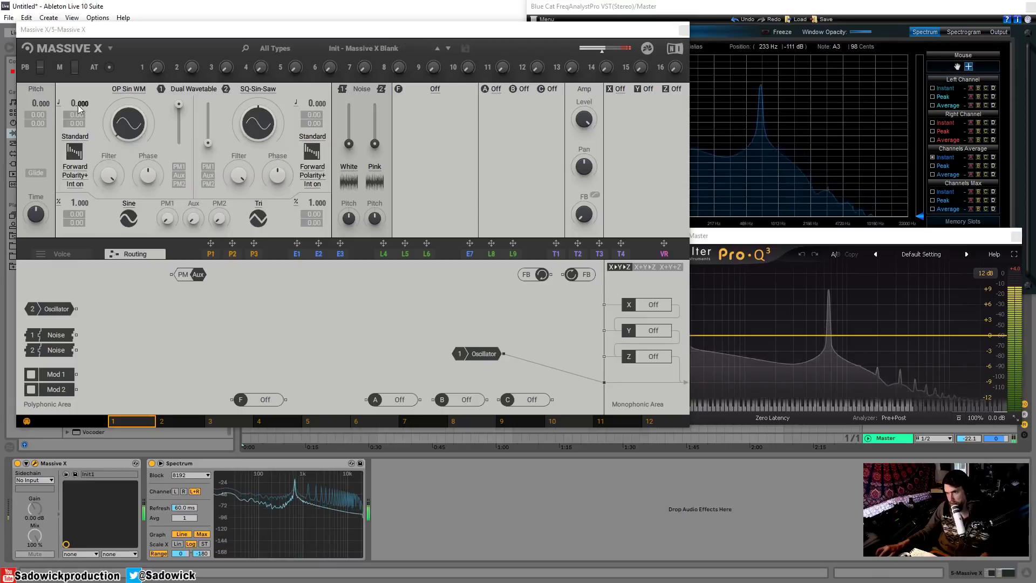
left_click_drag(79, 103, 80, 67)
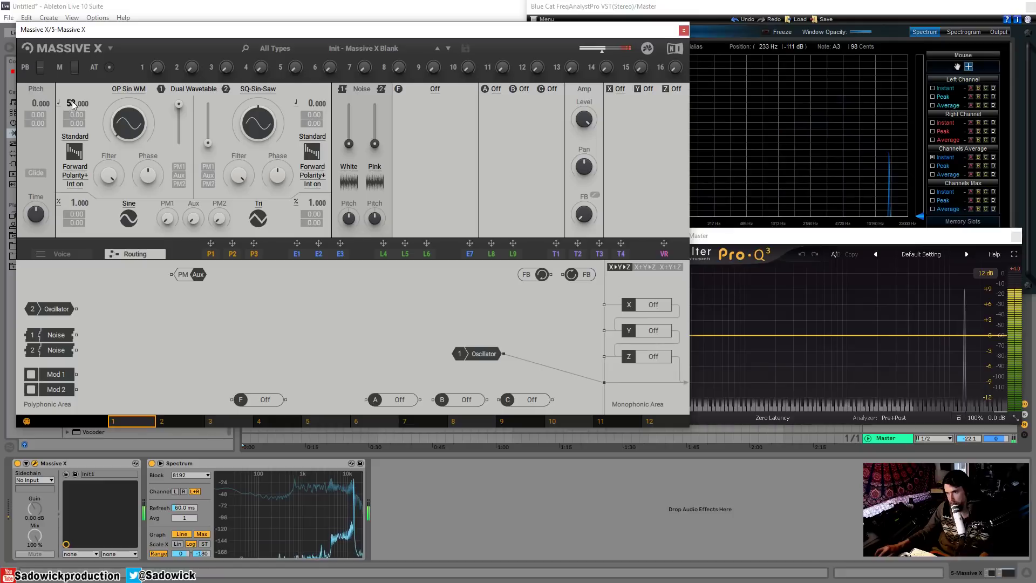
mouse_move(80, 103)
left_mouse_down()
mouse_move(79, 92)
mouse_move(77, 117)
left_mouse_up()
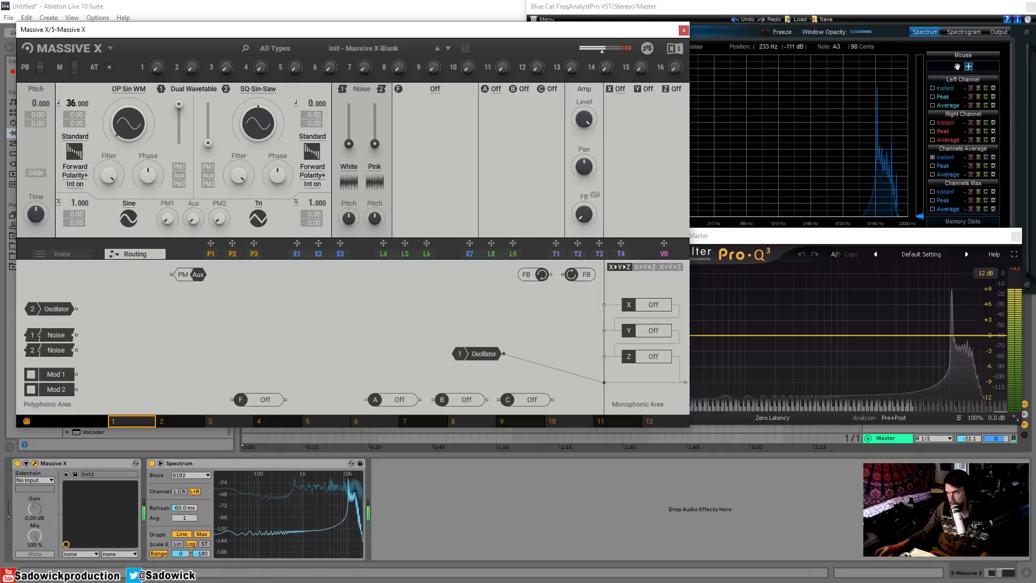
mouse_move(77, 103)
left_mouse_down()
mouse_move(78, 121)
mouse_move(62, 116)
left_mouse_up()
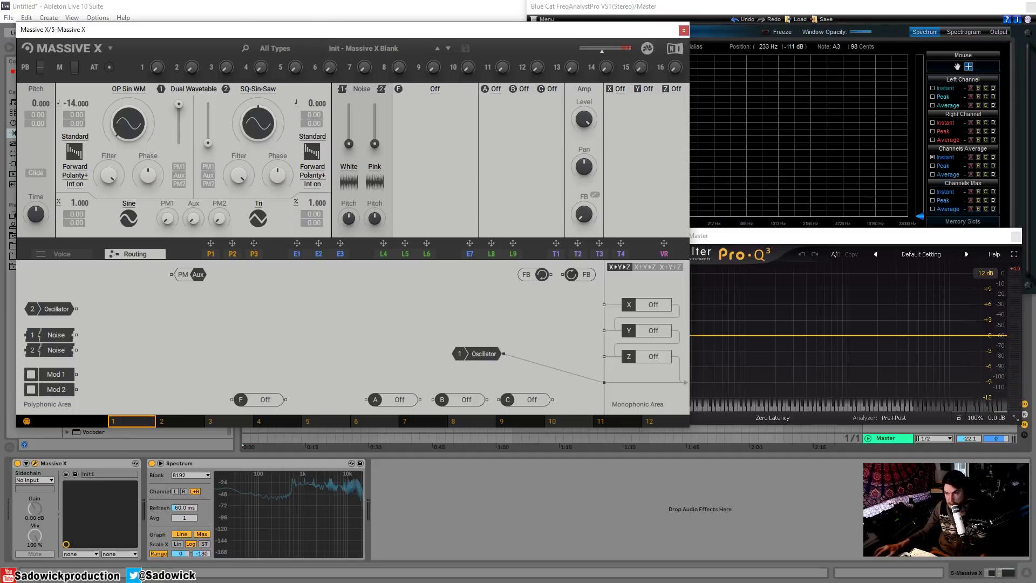
left_click(435, 89)
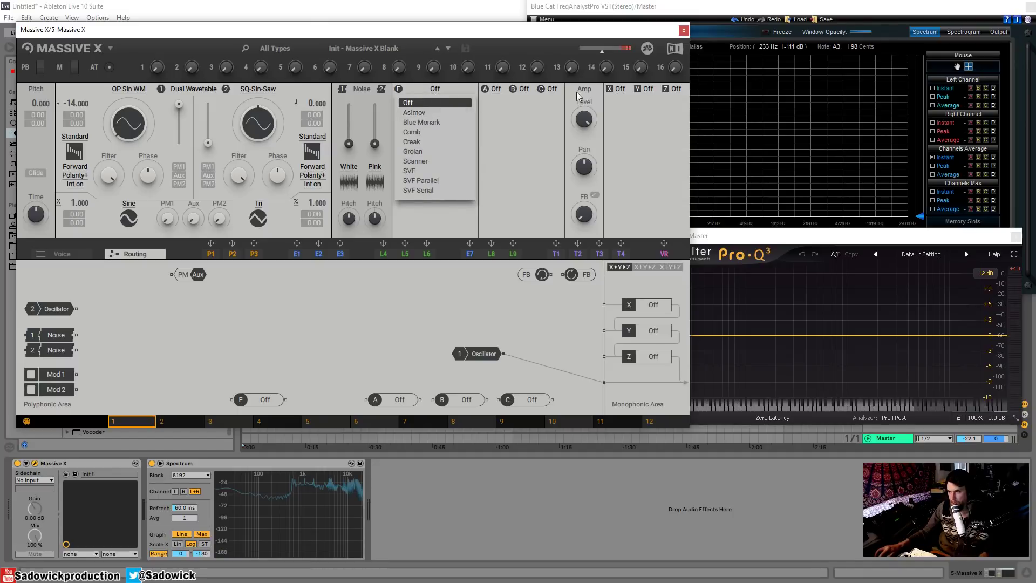
left_click(500, 89)
left_click(500, 88)
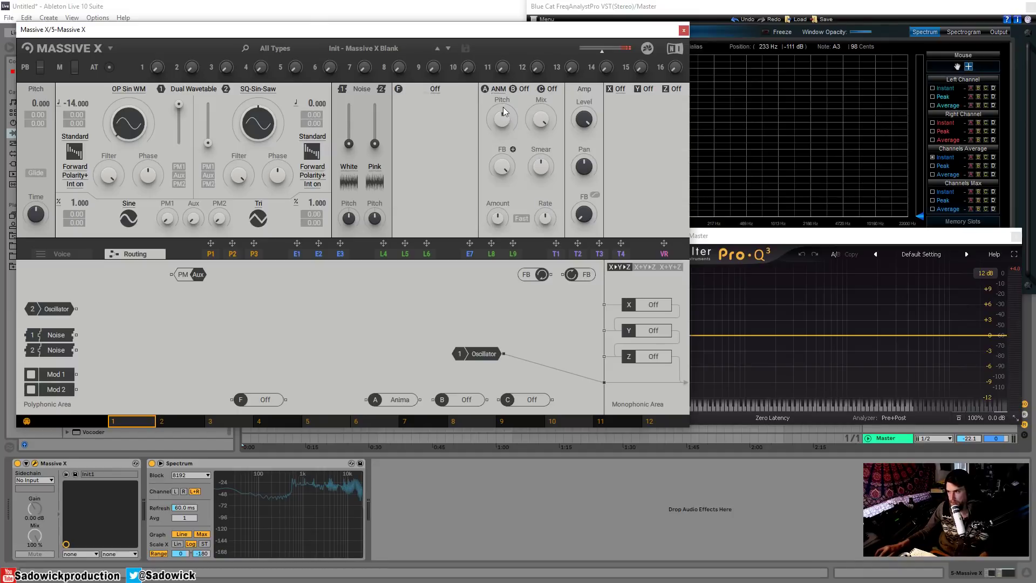
left_click(497, 90)
left_click(501, 122)
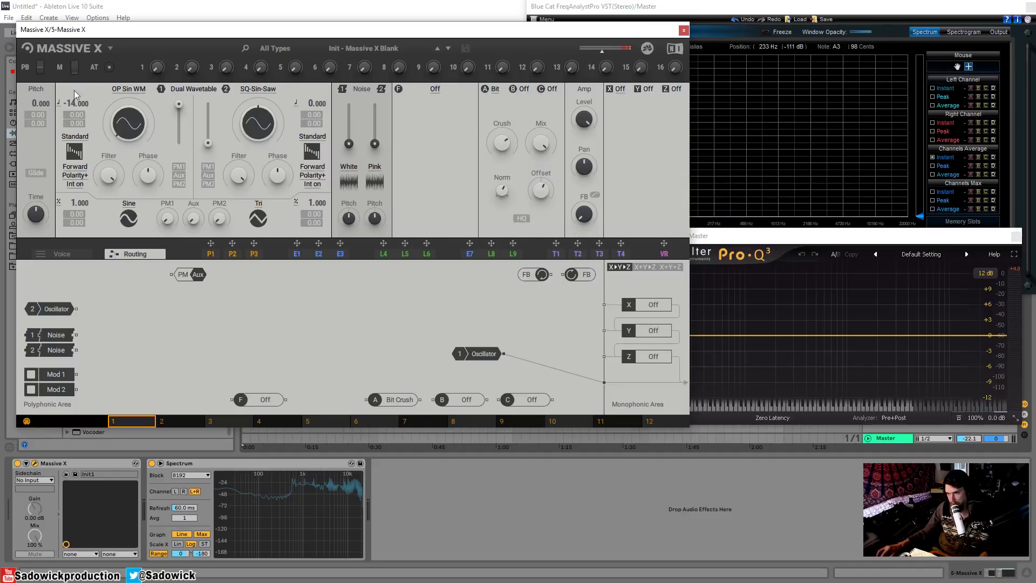
left_click(495, 89)
left_click(500, 102)
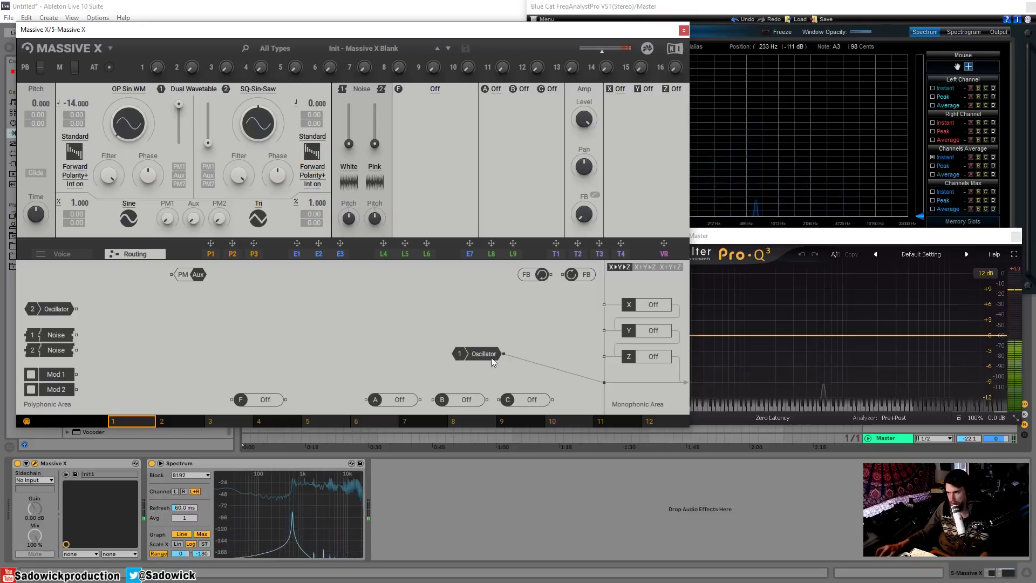
Disconnect oscillator 1 from the final output line, and set insert A to OSC with the Sine waveform
left_click(520, 360)
left_click_drag(480, 357, 318, 313)
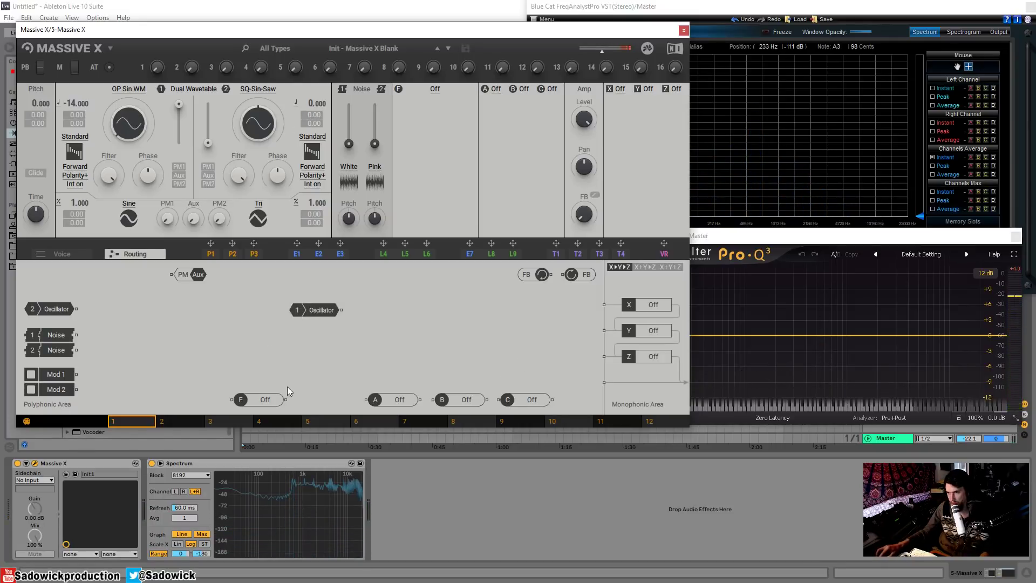
left_click(495, 89)
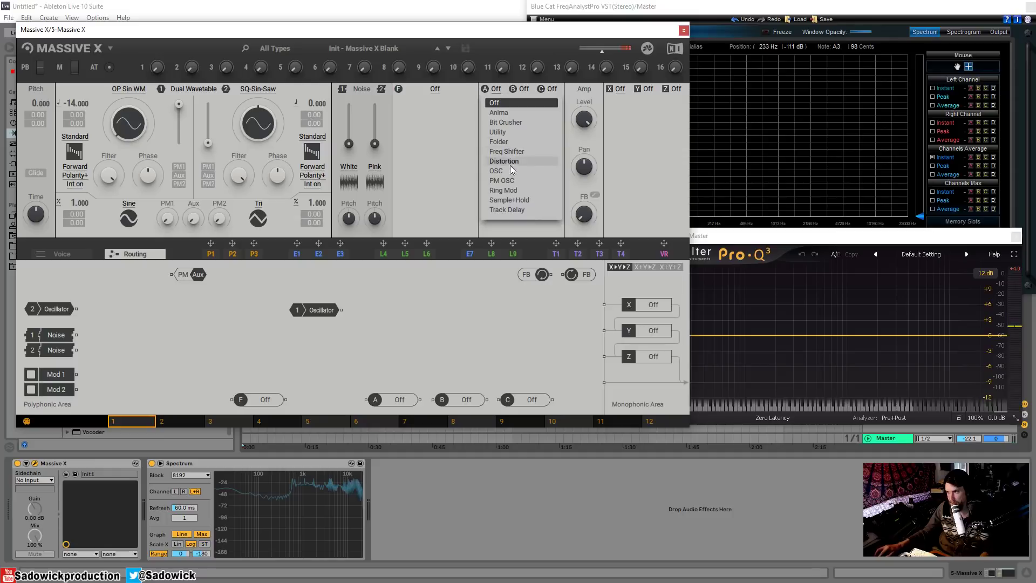
left_click(507, 169)
left_click(494, 103)
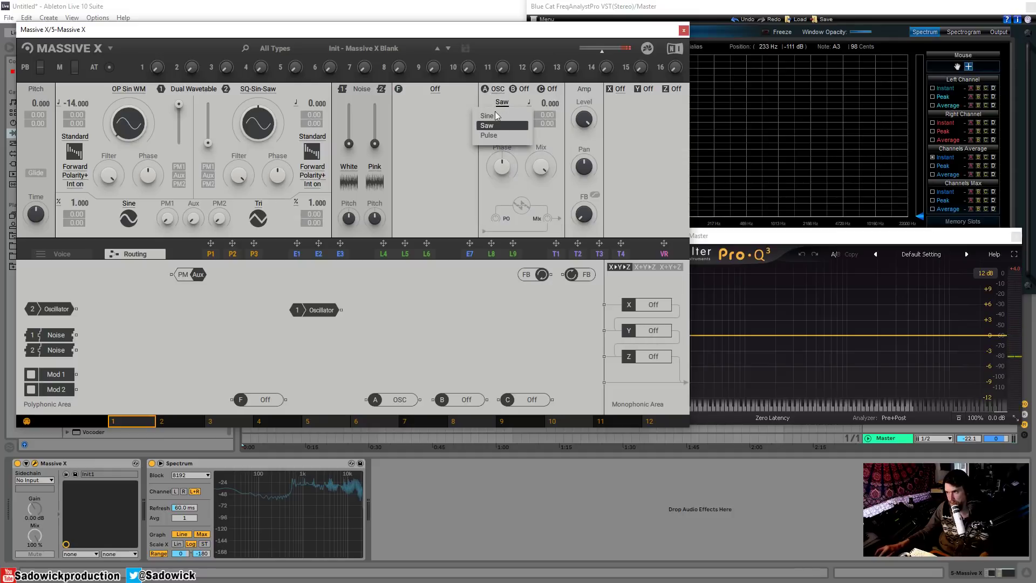
left_click(487, 116)
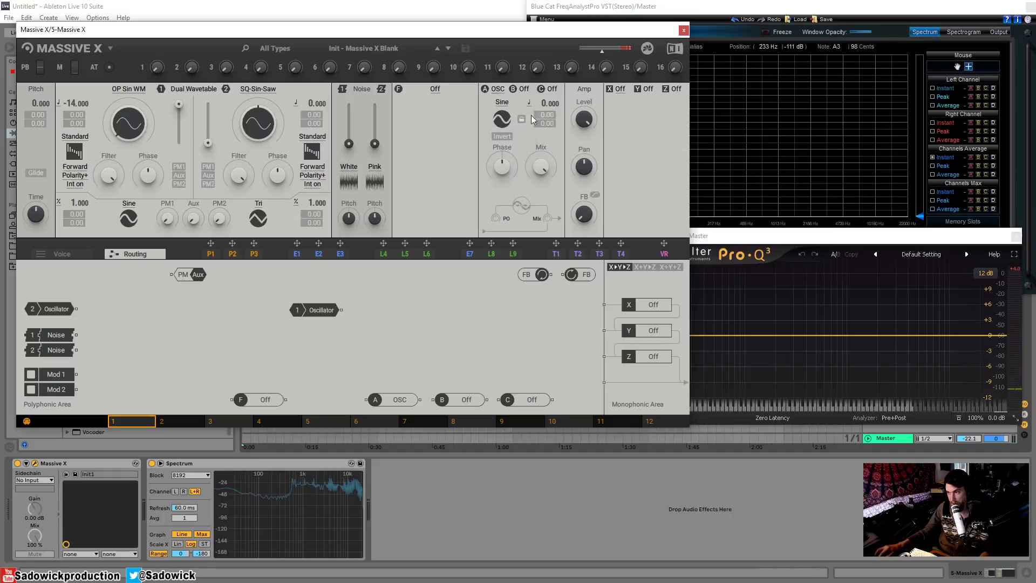
Move oscillator 1 aside in the routing and connect insert A's OSC module straight to the final output line
left_click_drag(321, 309, 243, 302)
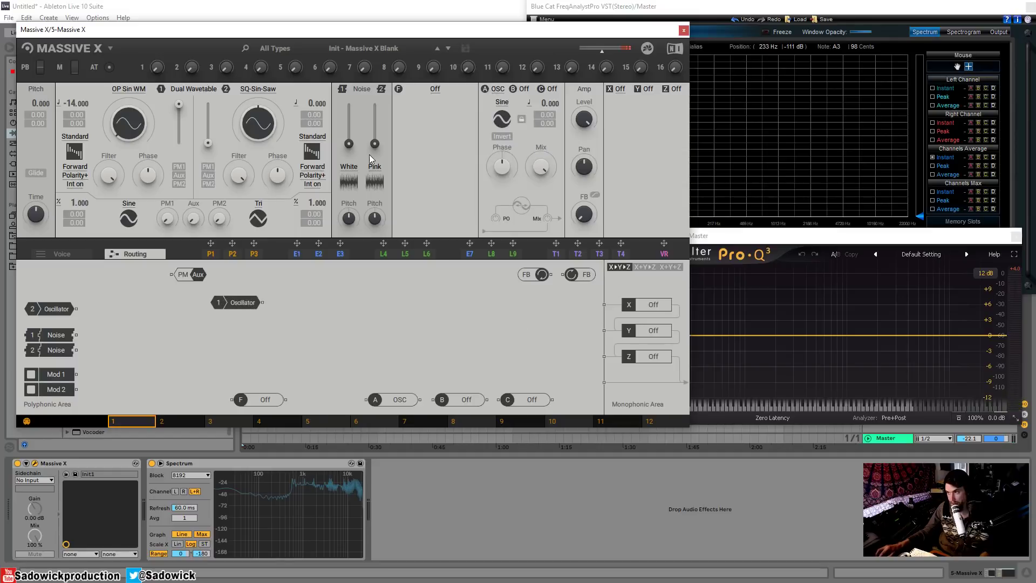
left_click(505, 104)
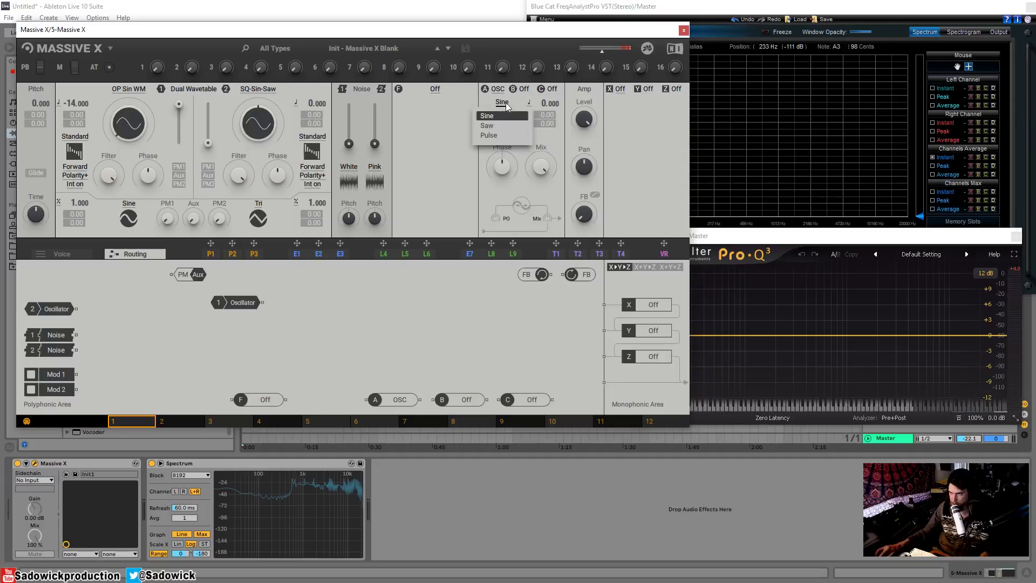
left_click(506, 104)
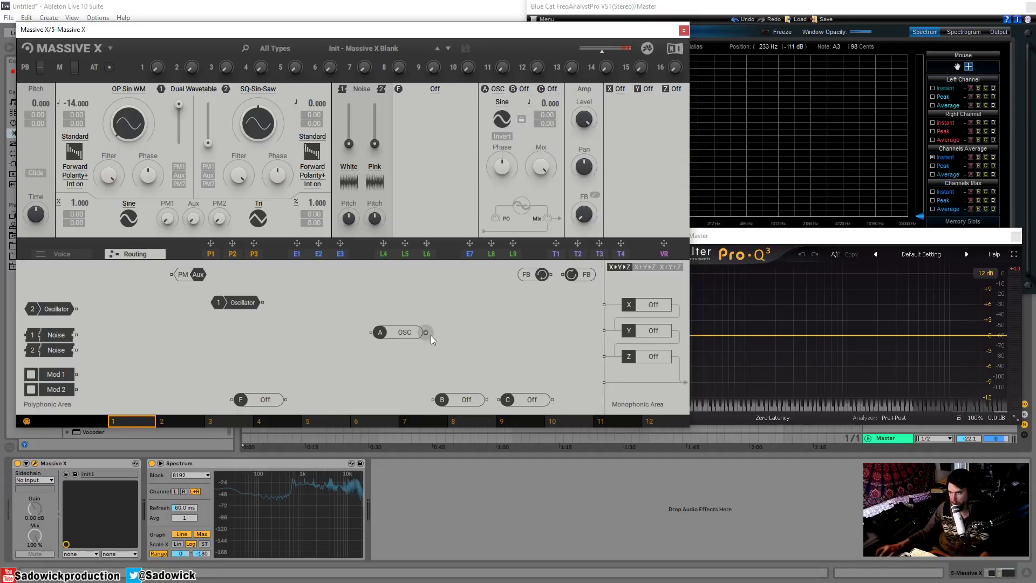
left_click_drag(429, 333, 603, 382)
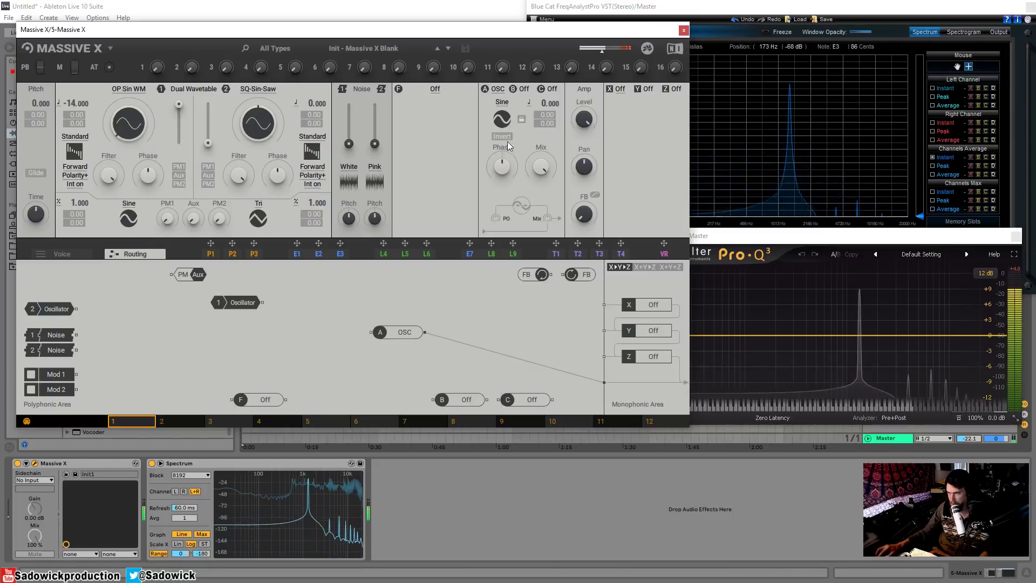
Sweep the pitch of insert A's sine oscillator through 62, 57.940 and 57.930, ending at 57.040
left_click_drag(548, 103, 547, 79)
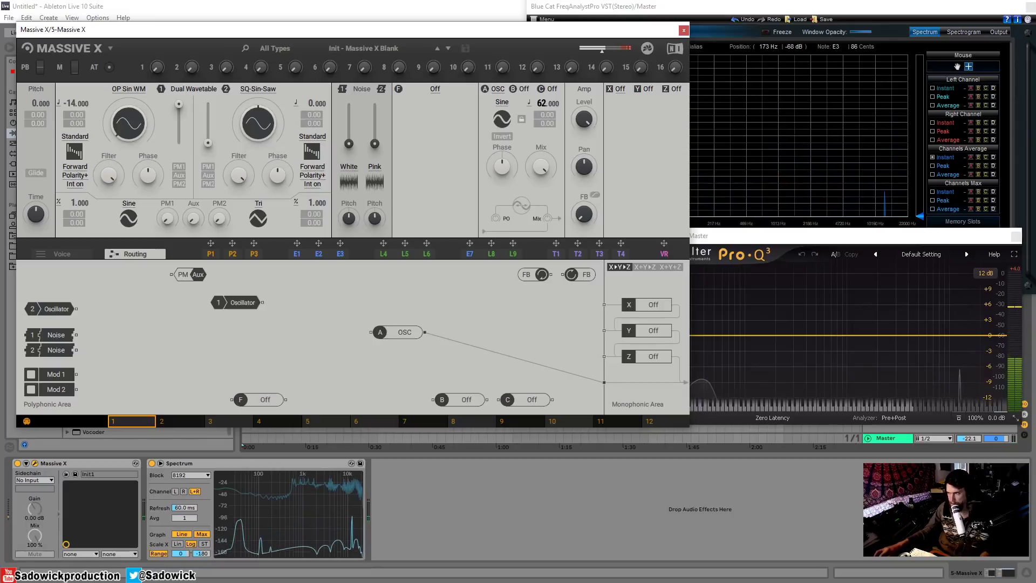
left_click_drag(548, 103, 557, 114)
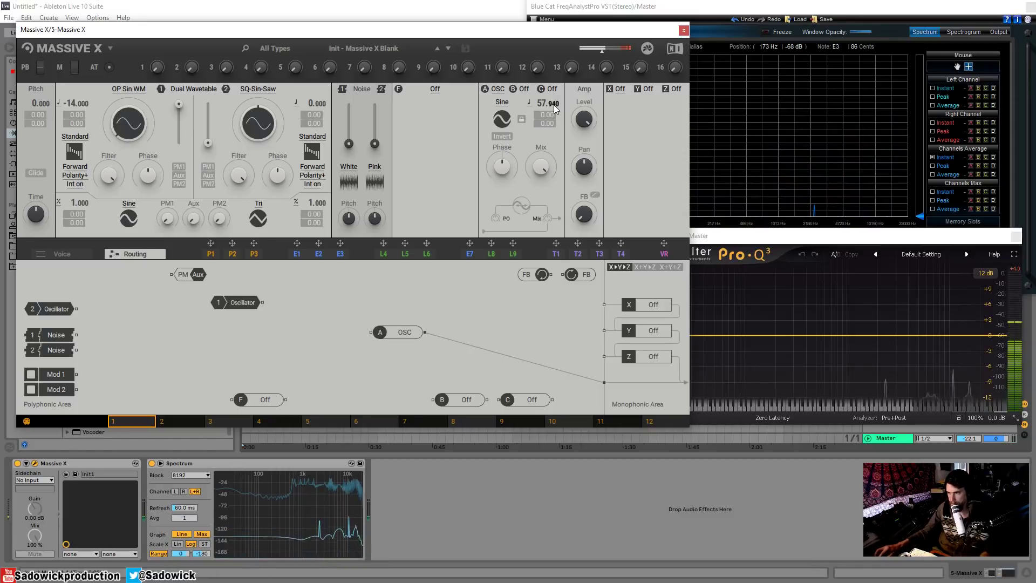
left_click_drag(554, 105, 554, 113)
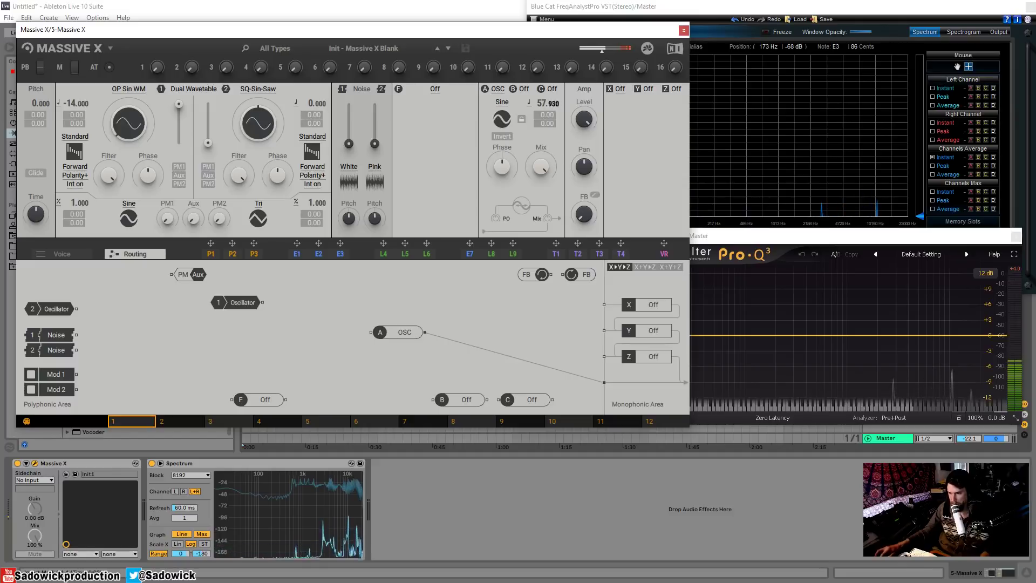
left_click_drag(553, 112, 554, 107)
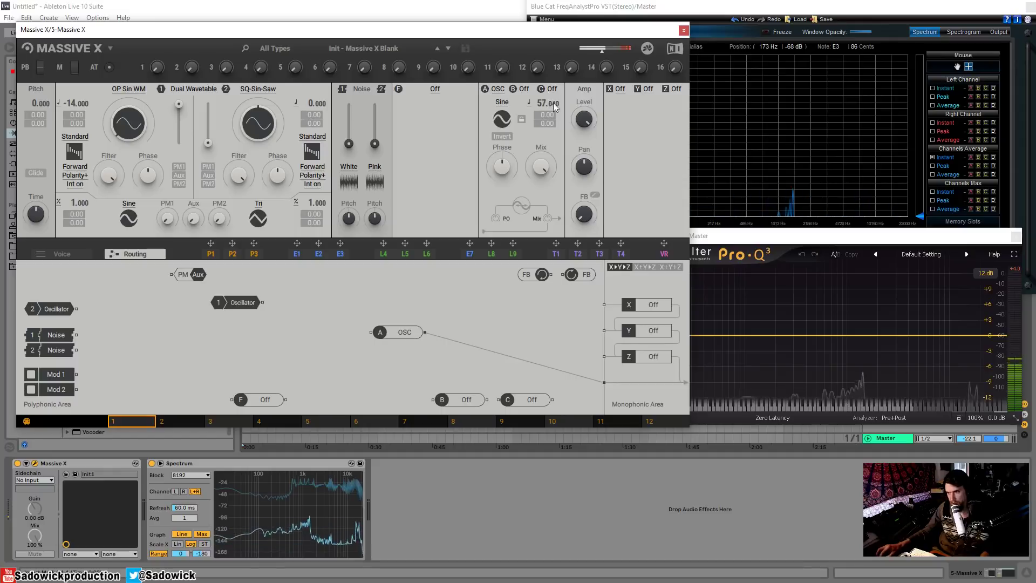
Load the Pleuda Wobble A wavetable from the Monster category on oscillator 1
left_click(134, 89)
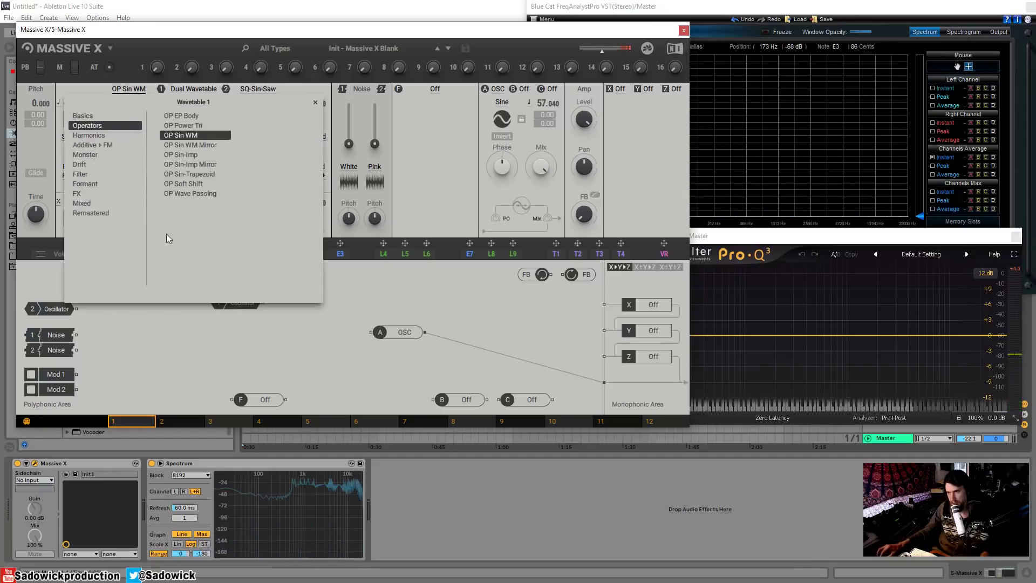
left_click(99, 156)
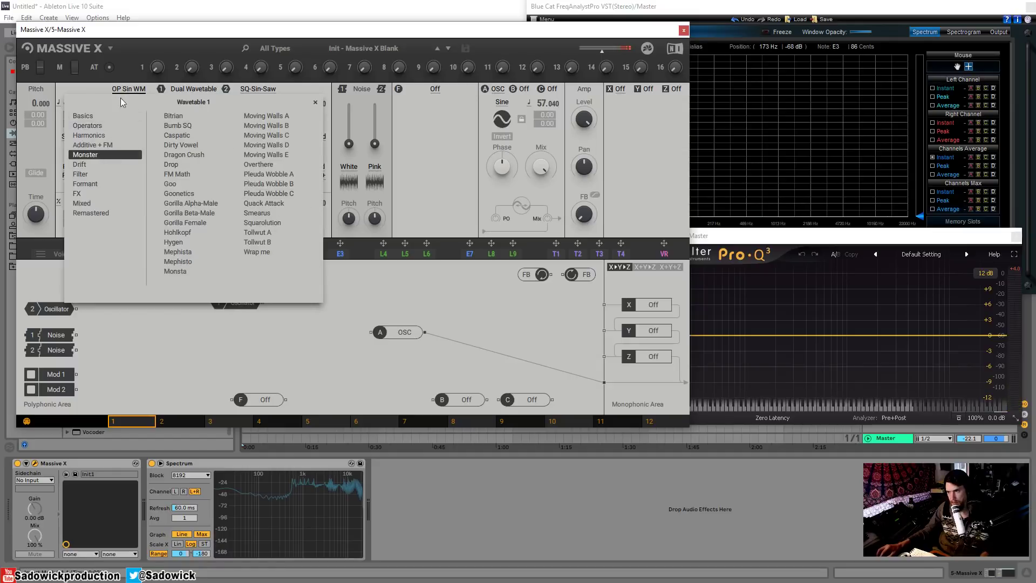
left_click(273, 173)
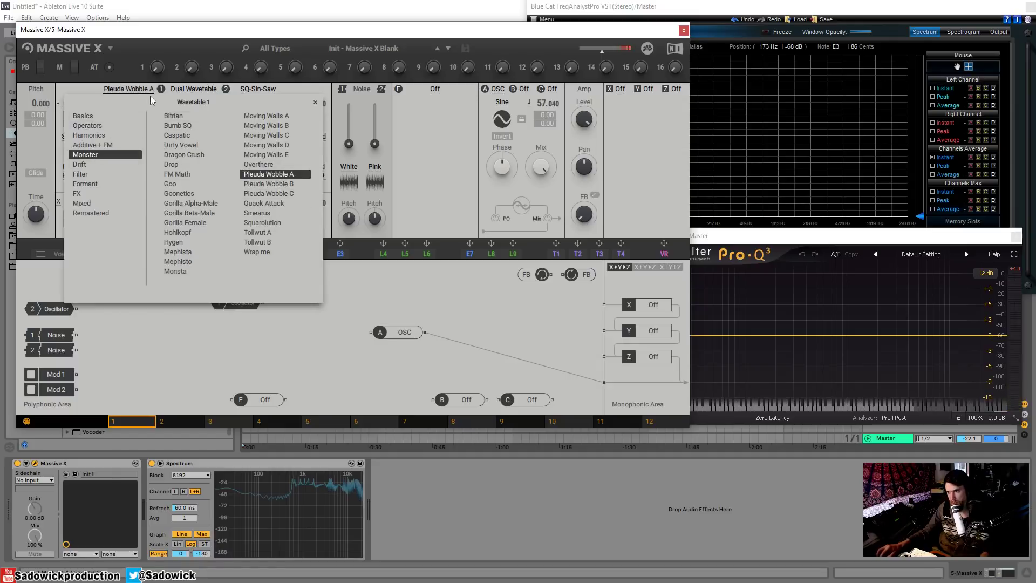
left_click(126, 88)
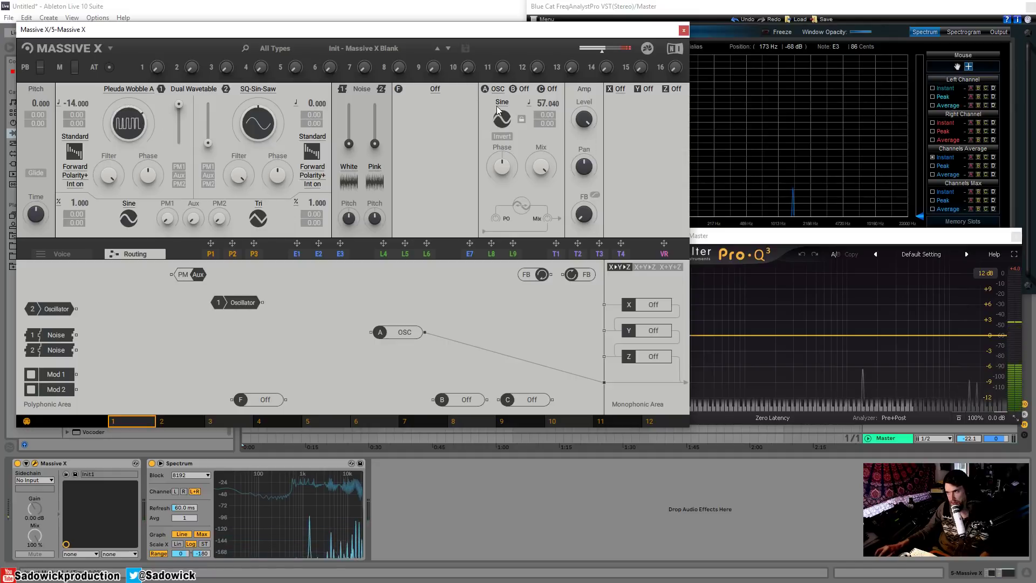
Route oscillator 1 to the final output line in place of insert A, sweeping its pitch to 32.290 and resetting it to 0
left_click(450, 339)
left_click_drag(262, 303, 605, 382)
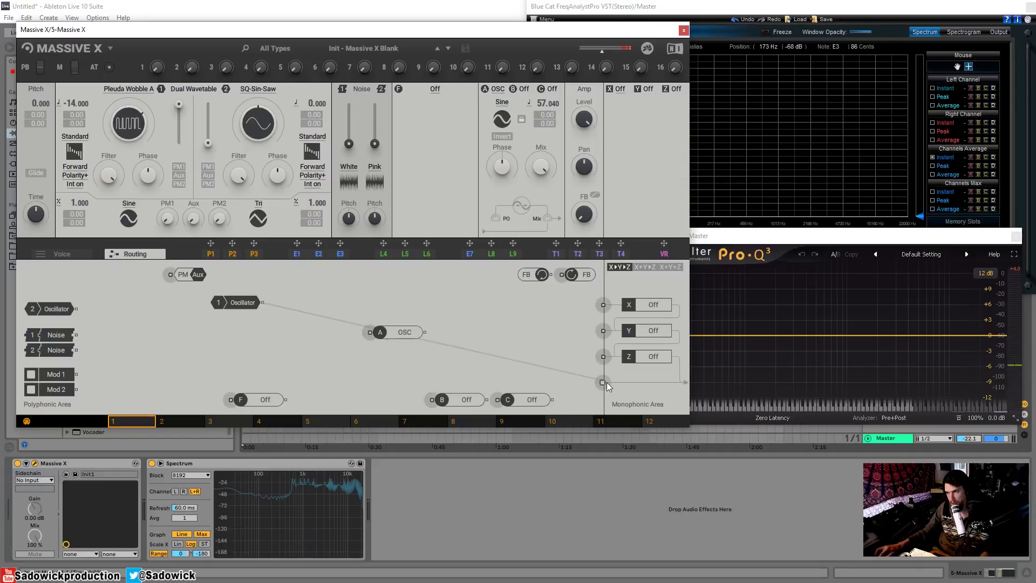
left_click_drag(245, 304, 439, 303)
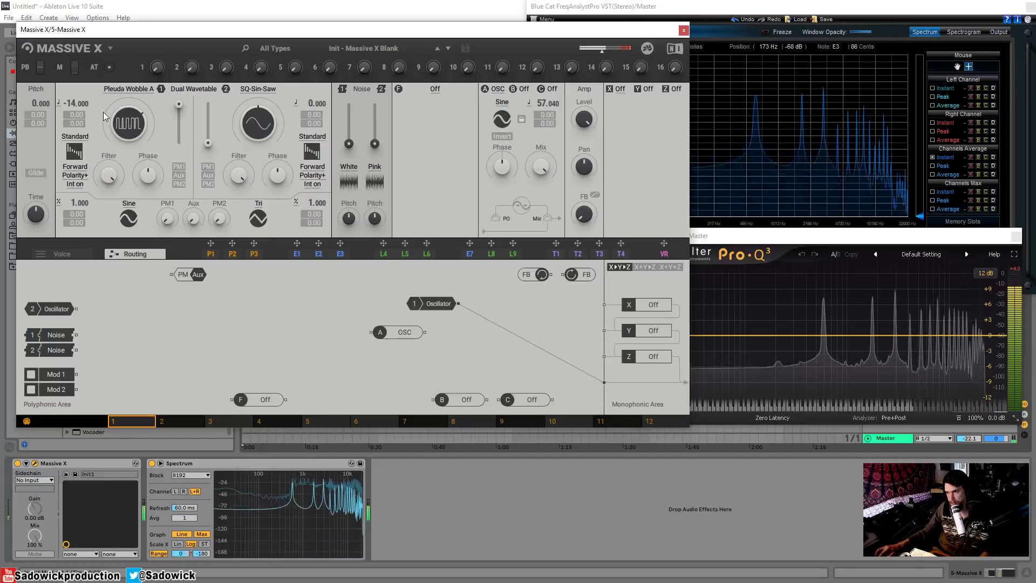
mouse_move(74, 105)
left_mouse_down()
mouse_move(74, 76)
mouse_move(79, 111)
mouse_move(86, 100)
left_mouse_up()
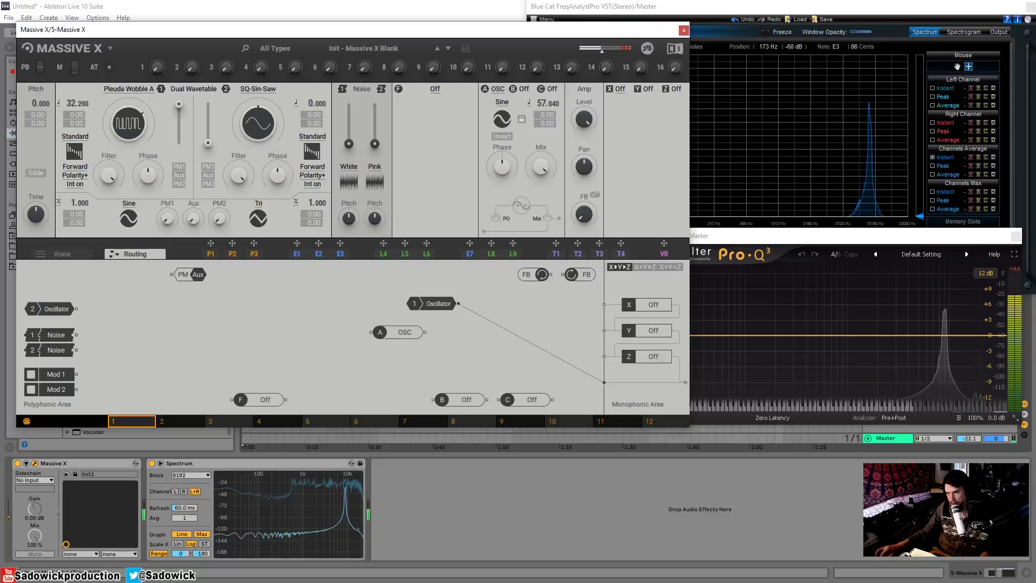
double_click(76, 102)
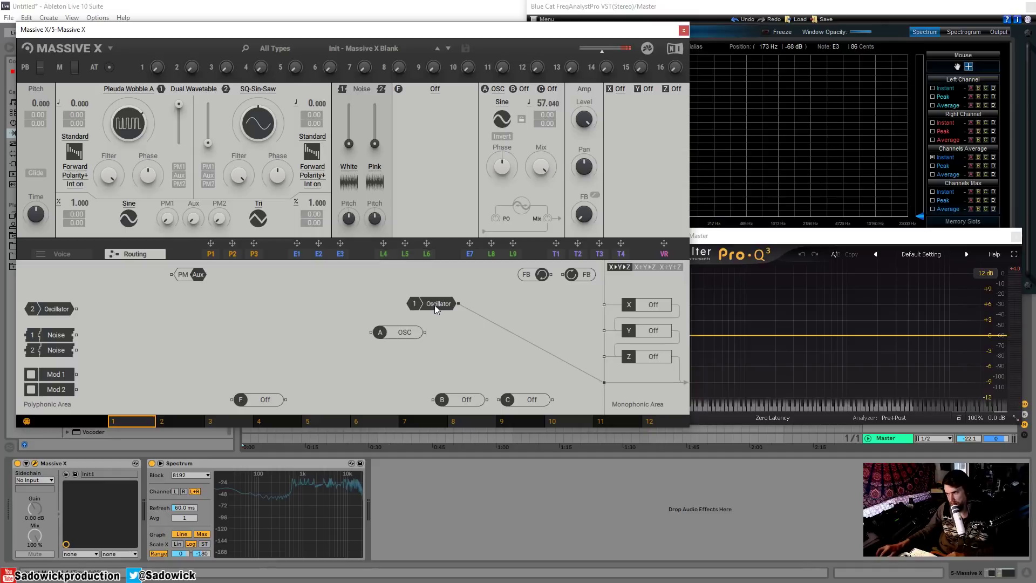
Take insert A's OSC module out of the routing, and reposition oscillator 1 and reconnect it to the final output line
left_click(522, 338)
left_click_drag(443, 308, 455, 303)
left_click_drag(398, 334, 450, 328)
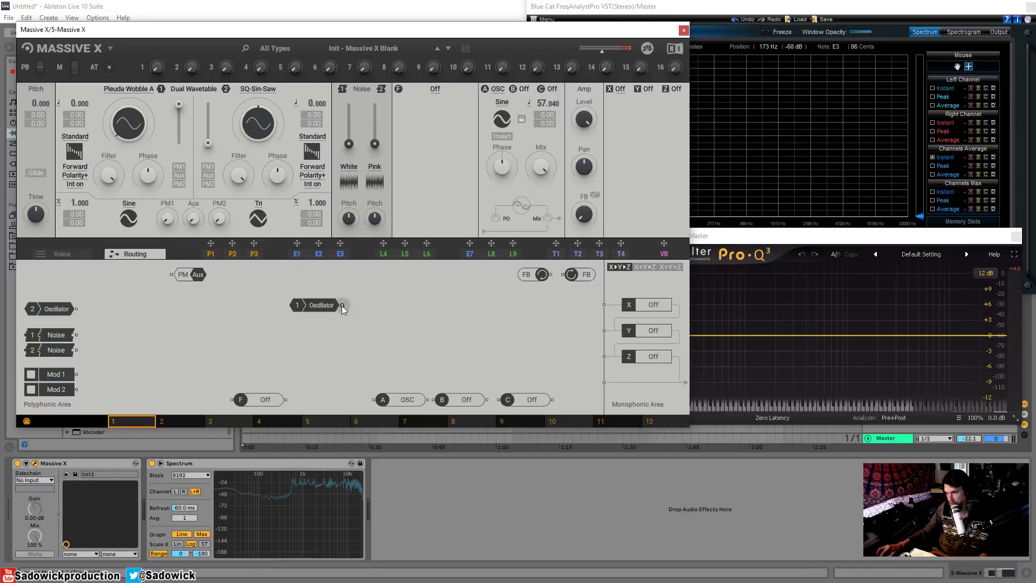
left_click_drag(342, 305, 603, 382)
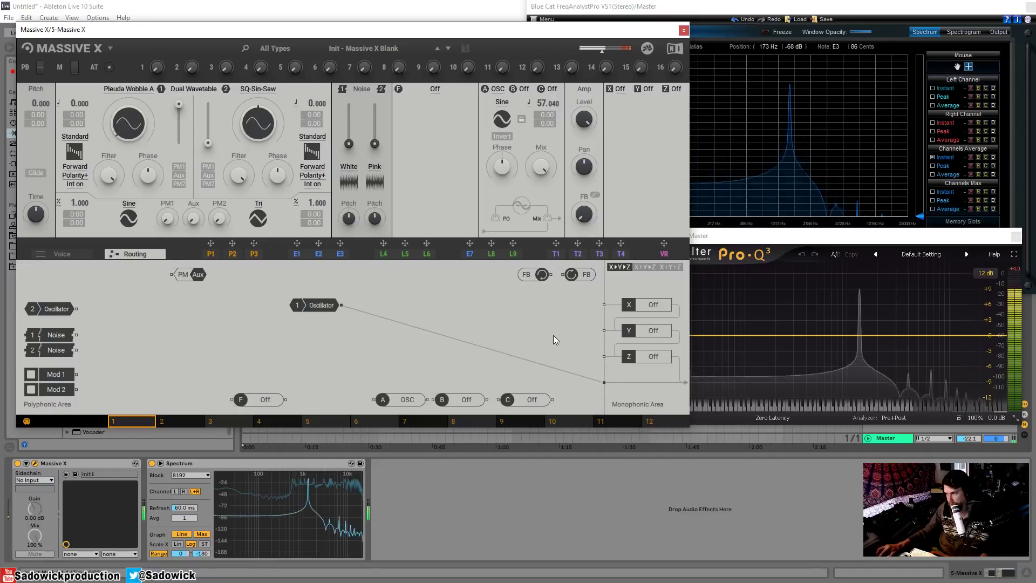
Disconnect oscillator 1 from the final output line, reposition it in the routing, and load the Asimov filter
left_click(404, 325)
left_click_drag(329, 307, 282, 309)
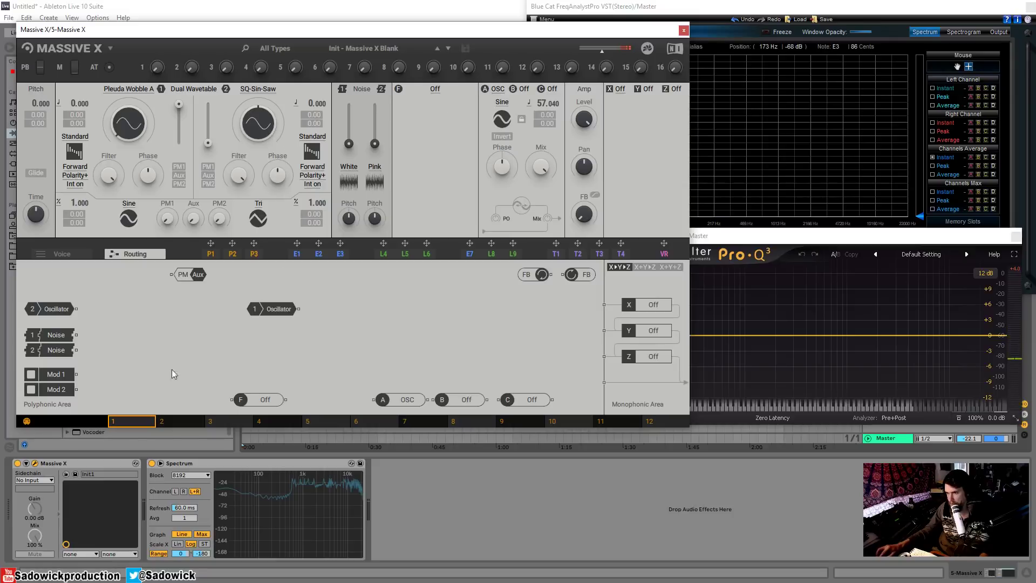
left_click(435, 89)
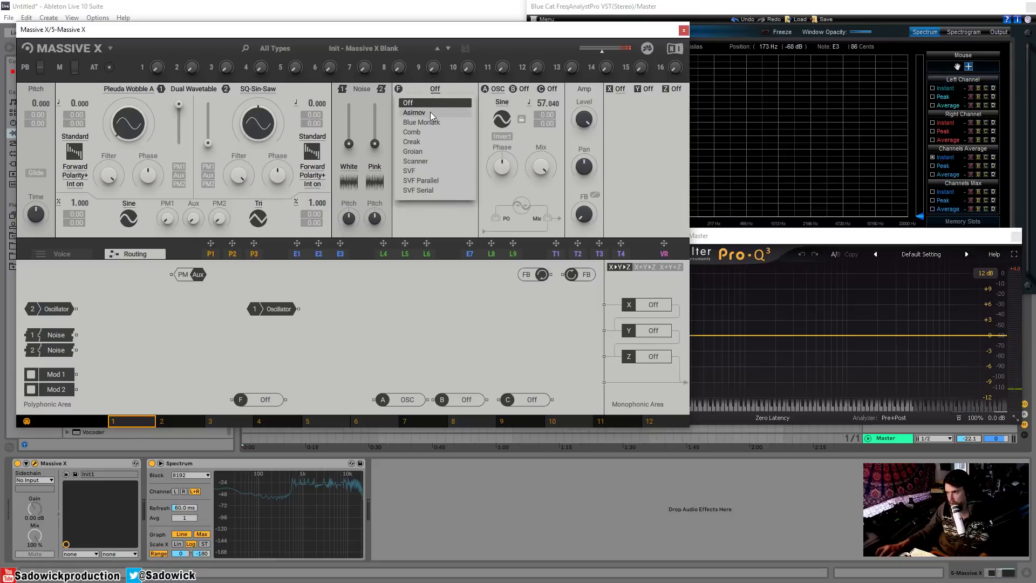
left_click(431, 114)
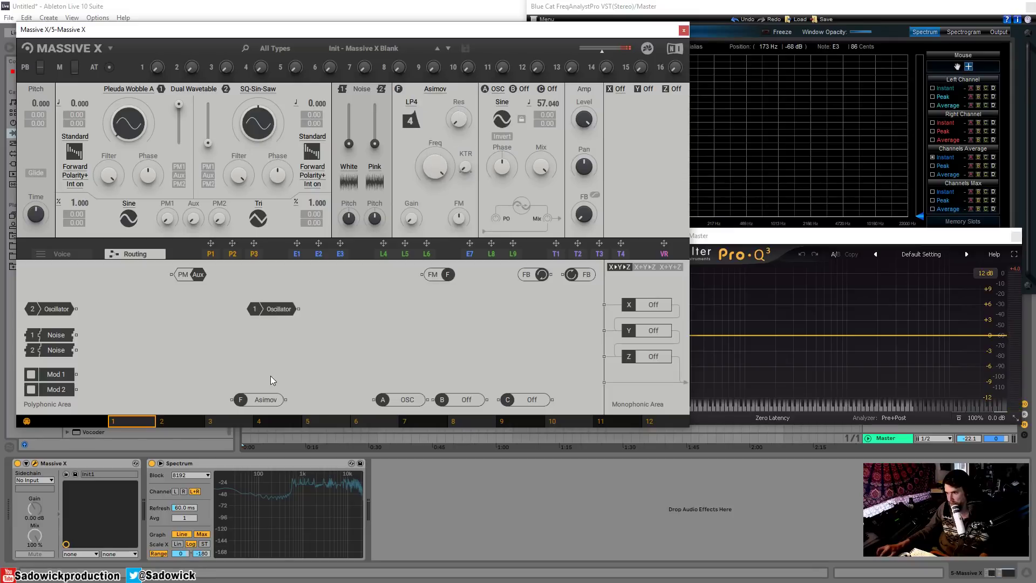
Patch the Asimov filter between oscillator 1 and the final output line, and sweep oscillator 1's pitch to 29.000 and 30.400
left_click_drag(271, 399, 382, 325)
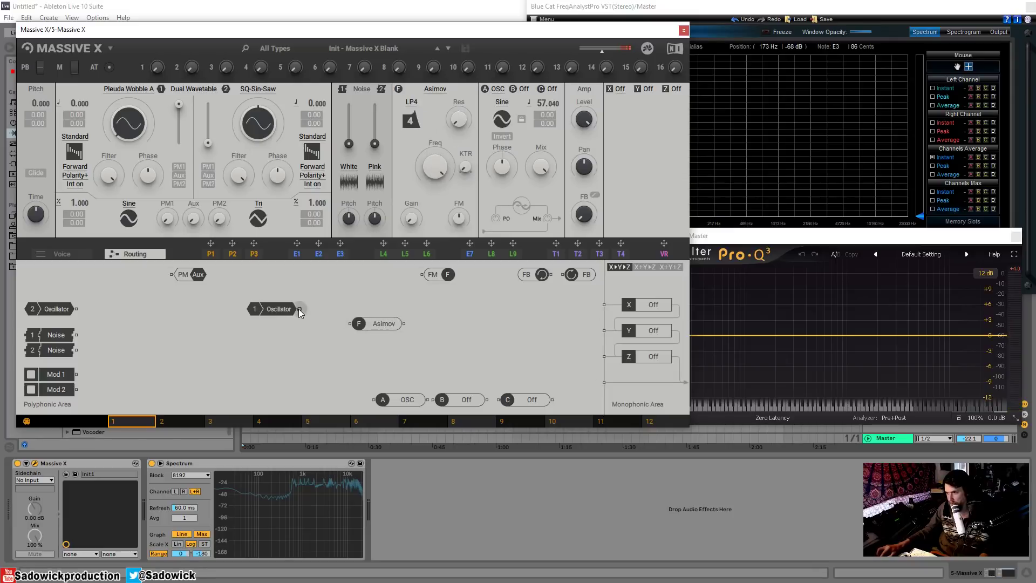
left_click_drag(299, 308, 603, 382)
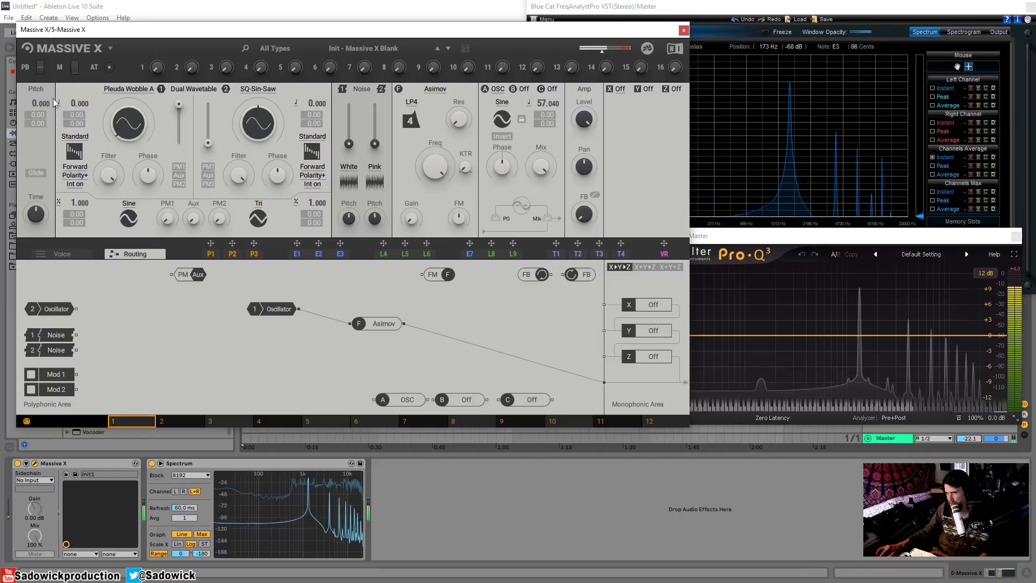
left_click_drag(80, 103, 80, 92)
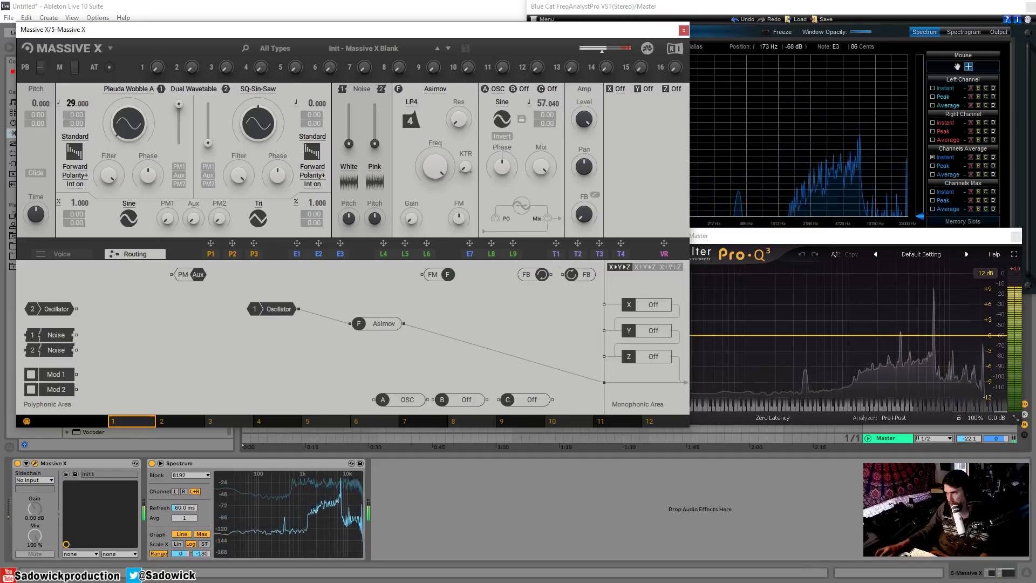
left_click_drag(86, 106, 86, 102)
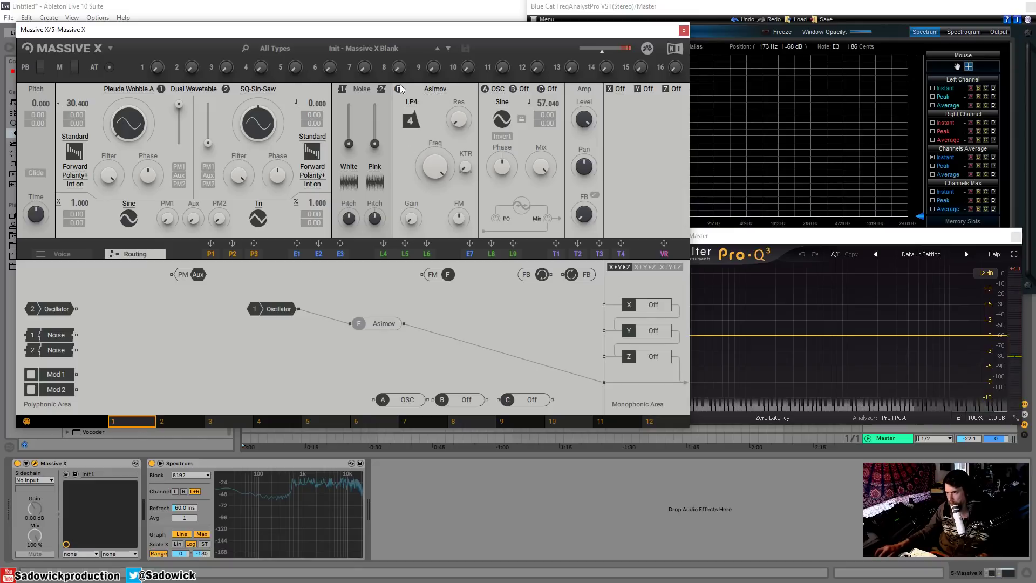
Check Massive X's version and license information, and review the voice and engine settings for an oversampling or quality option
left_click(86, 48)
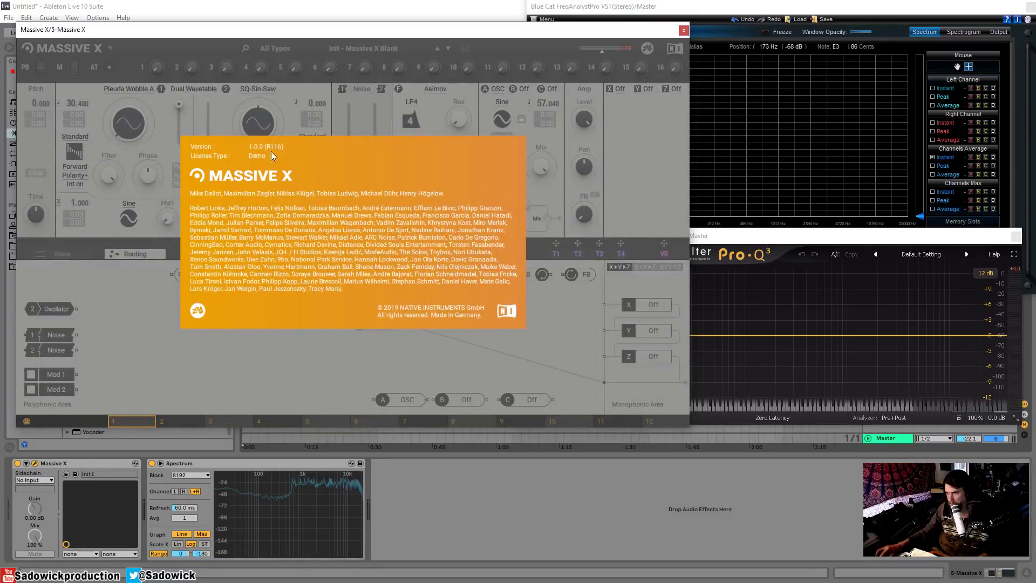
left_click(182, 82)
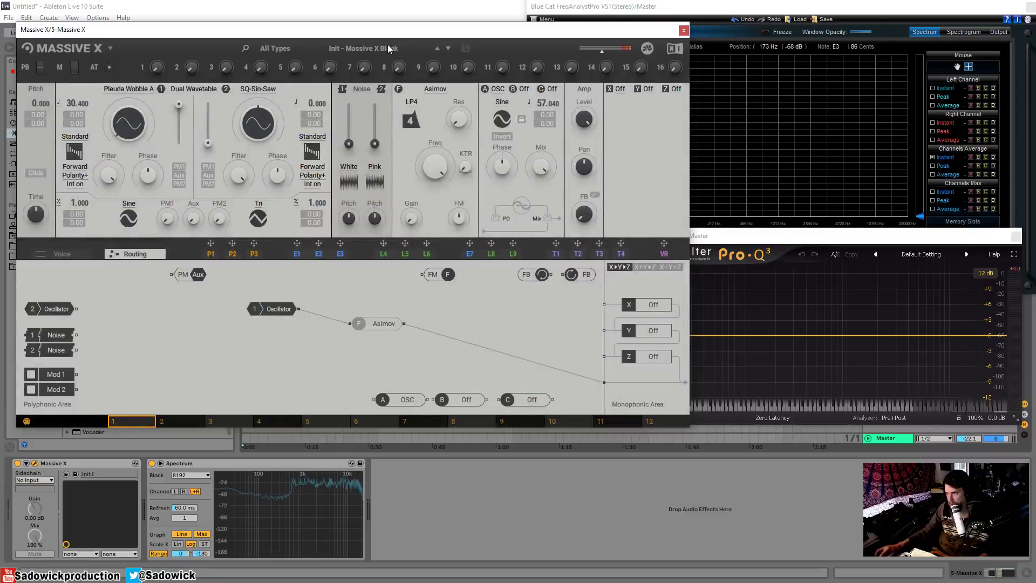
left_click(675, 50)
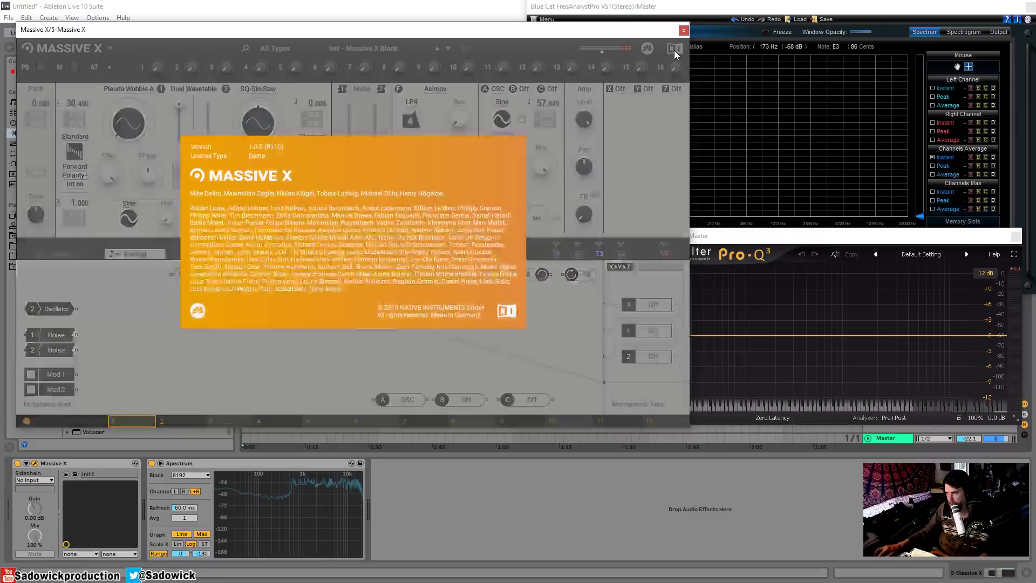
left_click(406, 252)
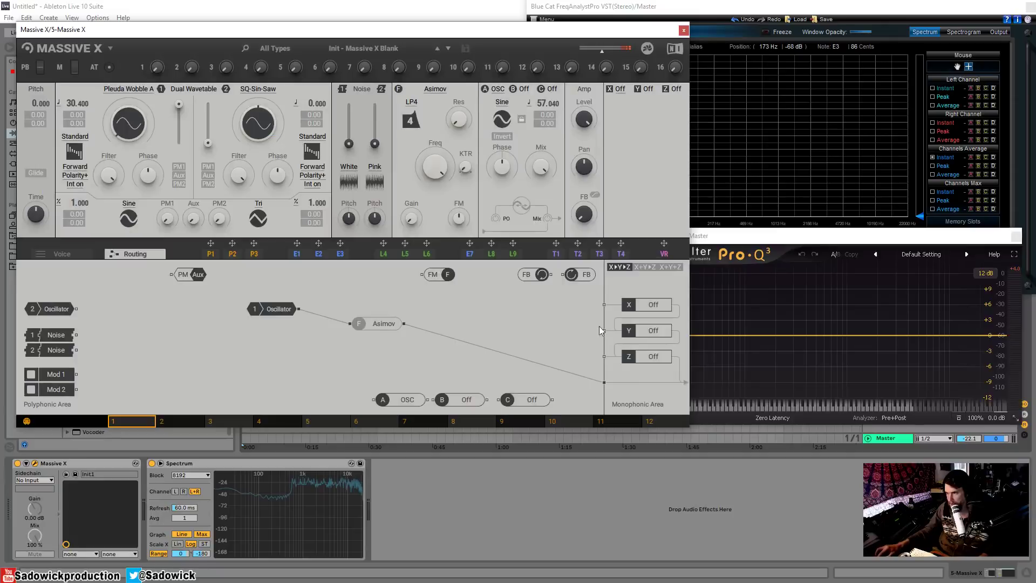
left_click(61, 254)
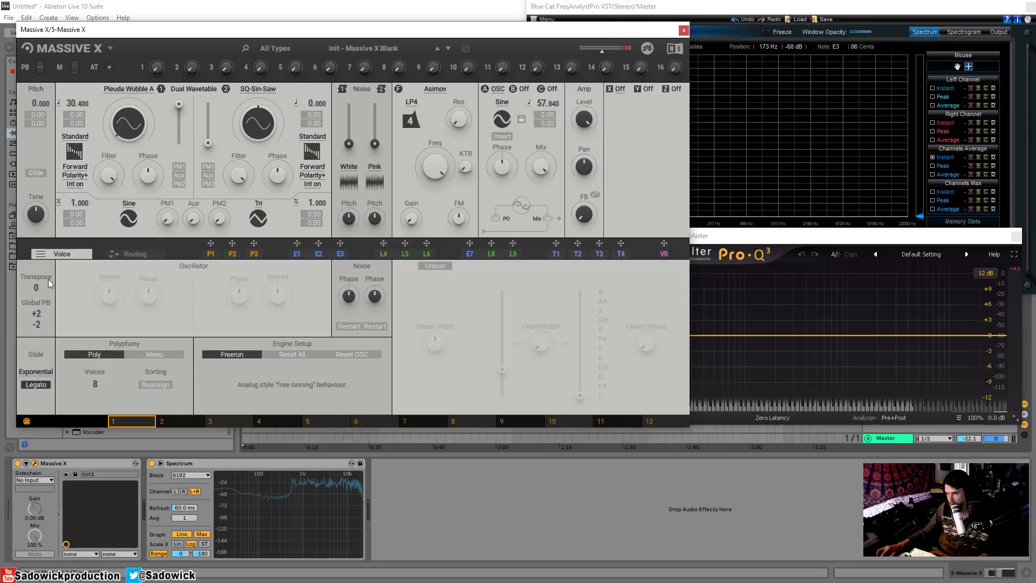
left_click(131, 252)
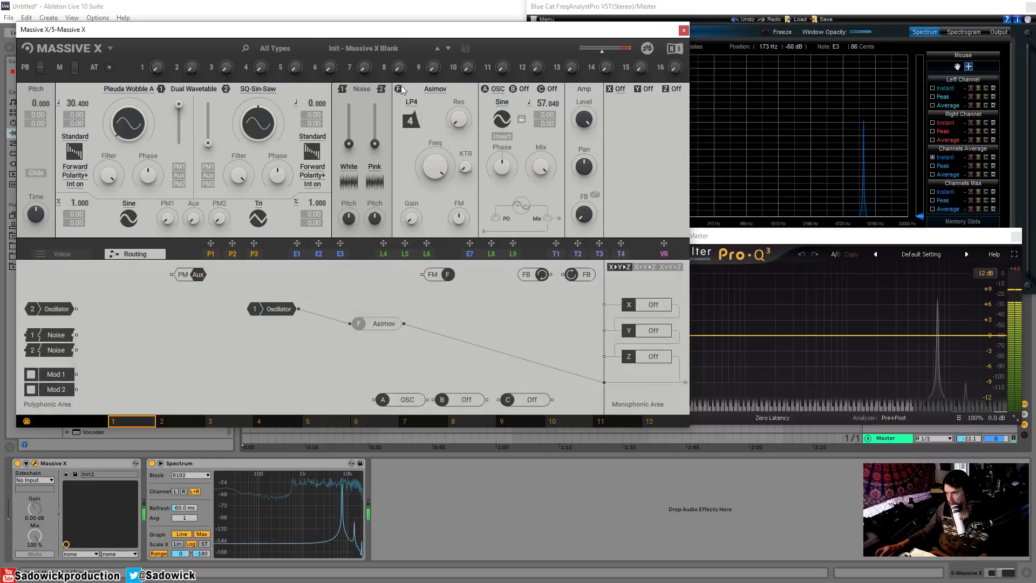
left_click(426, 331)
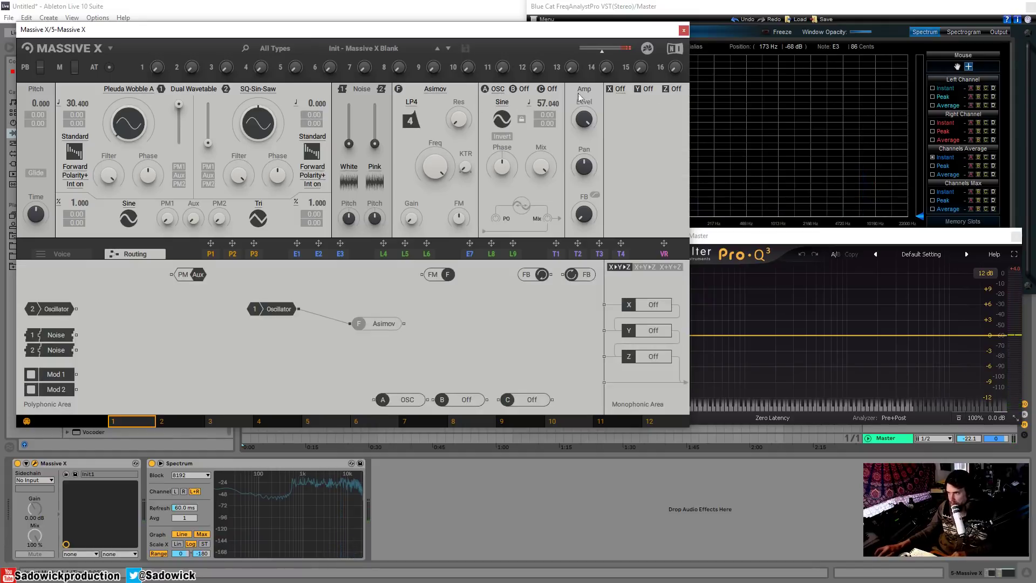
left_click(619, 90)
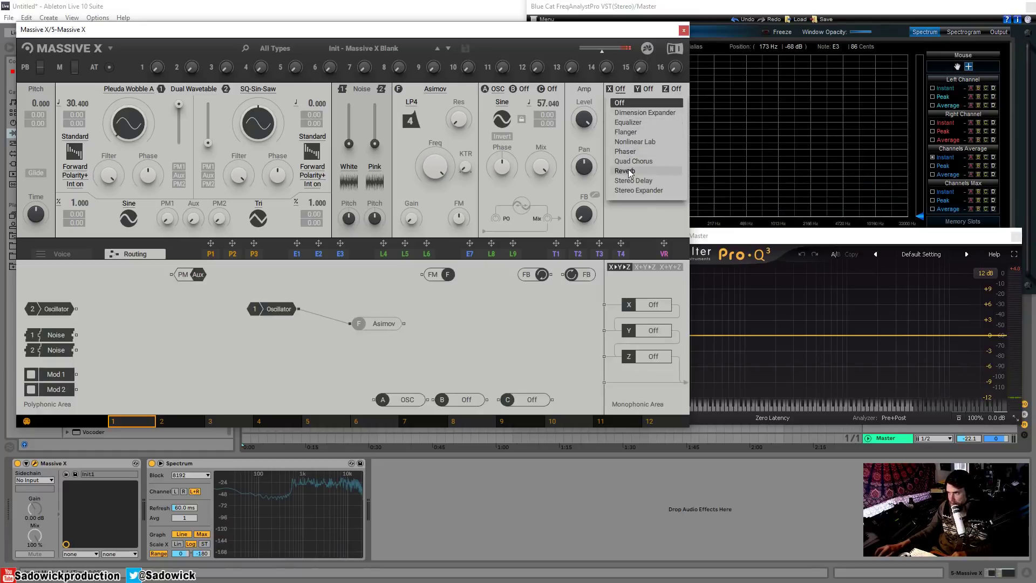
left_click(620, 89)
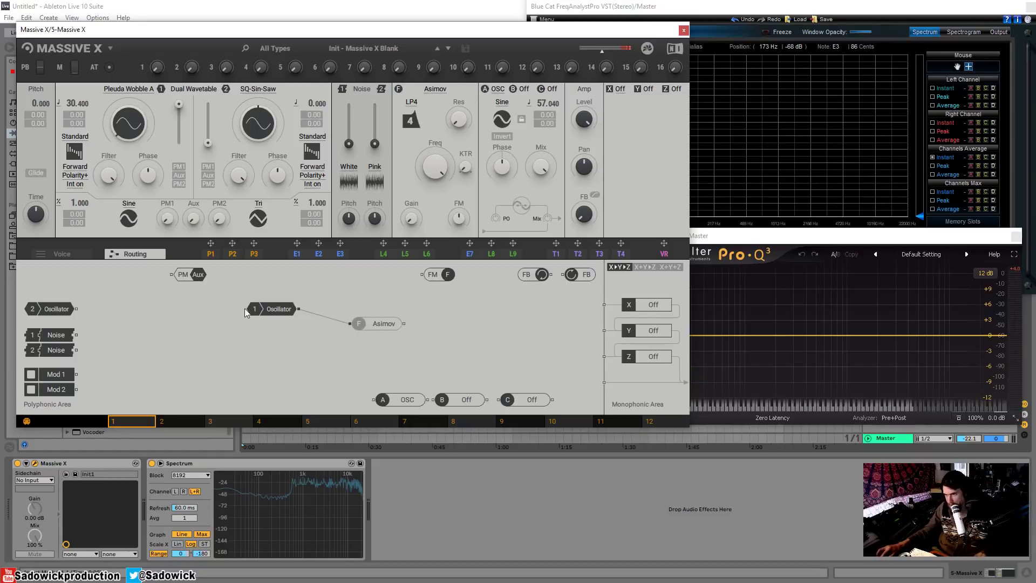
left_click_drag(404, 324, 603, 382)
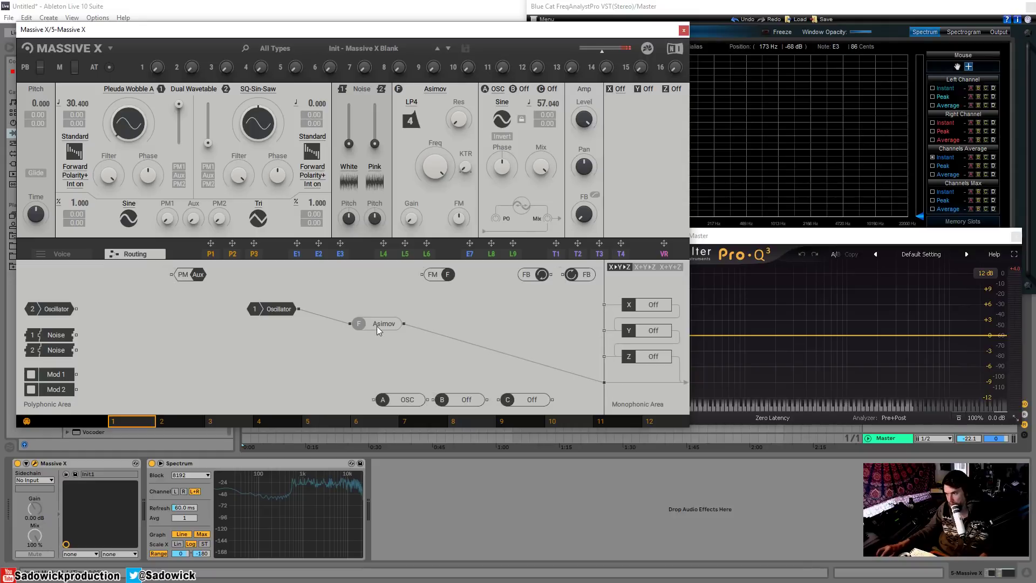
Replace the Asimov filter with Blue Monark and lower oscillator 1's pitch to 13.400
left_click(435, 91)
left_click(427, 124)
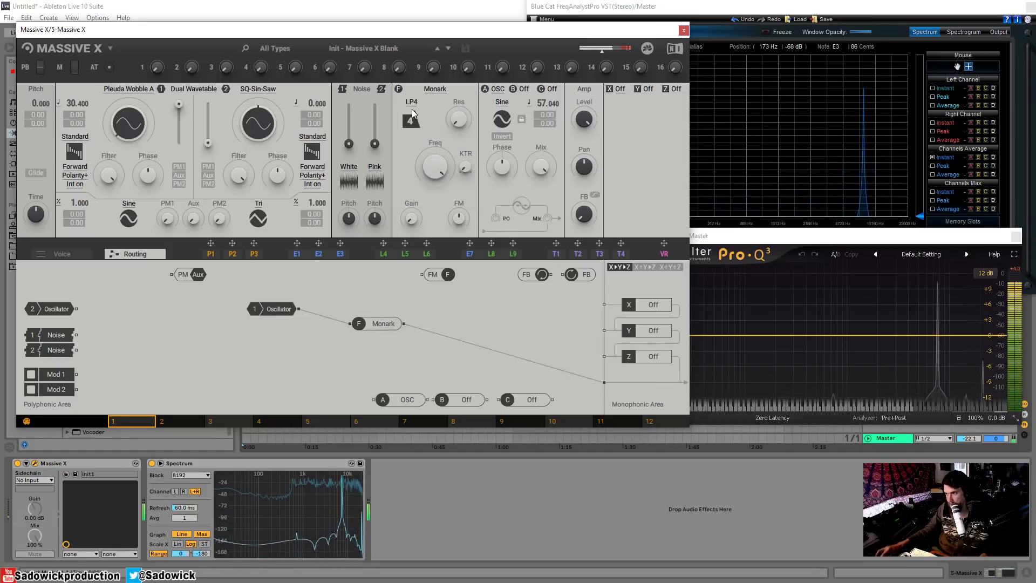
left_click_drag(77, 103, 77, 159)
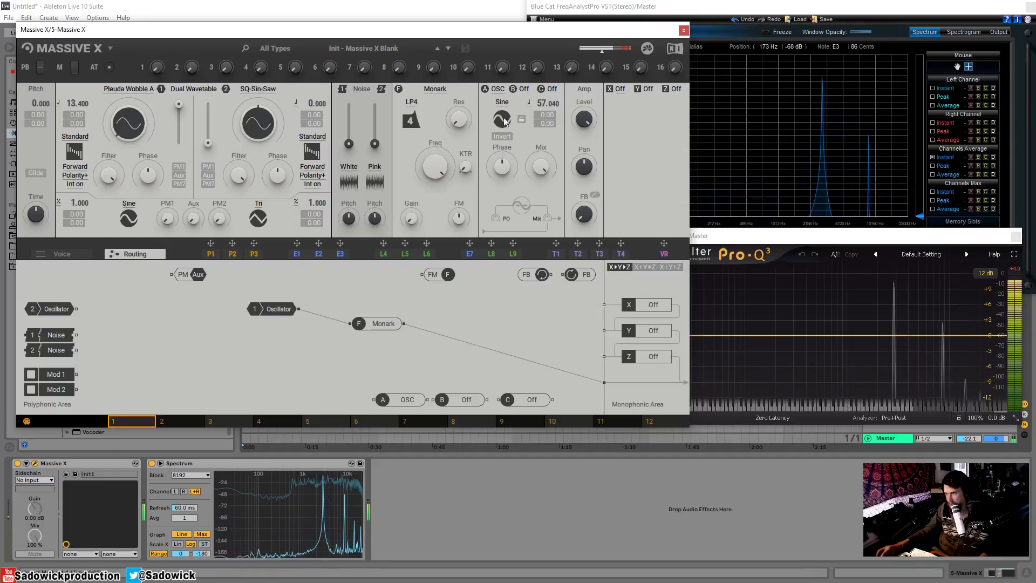
Toggle the Monark filter's bypass repeatedly to compare the spectrum with and without the filter
left_click(384, 324)
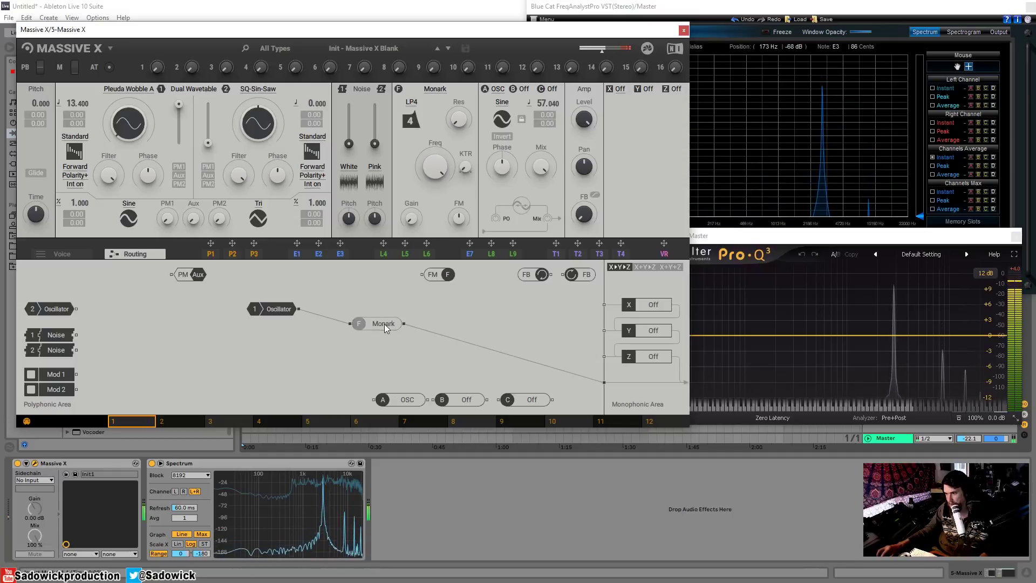
left_click(384, 324)
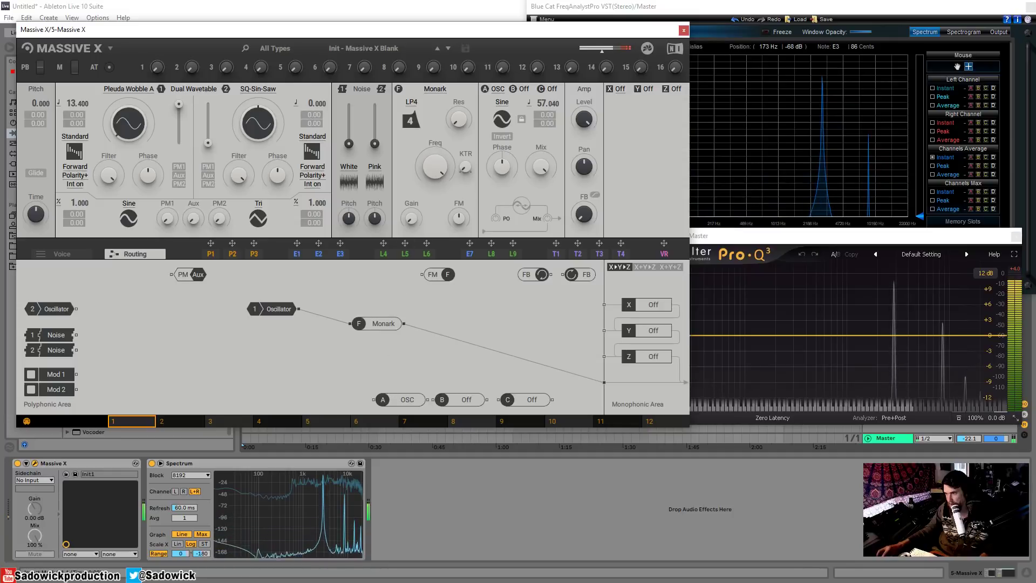
left_click(381, 326)
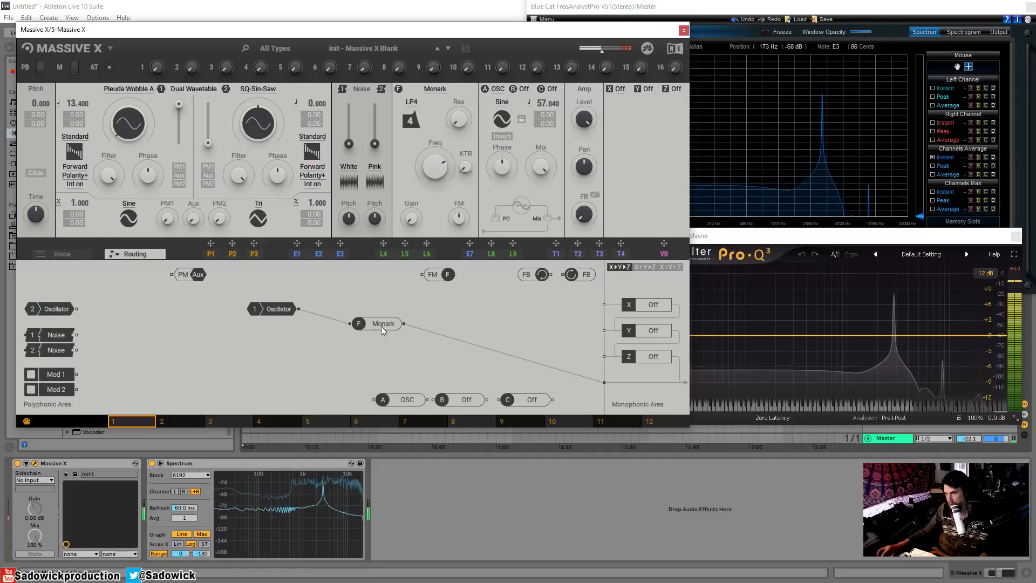
left_click(381, 326)
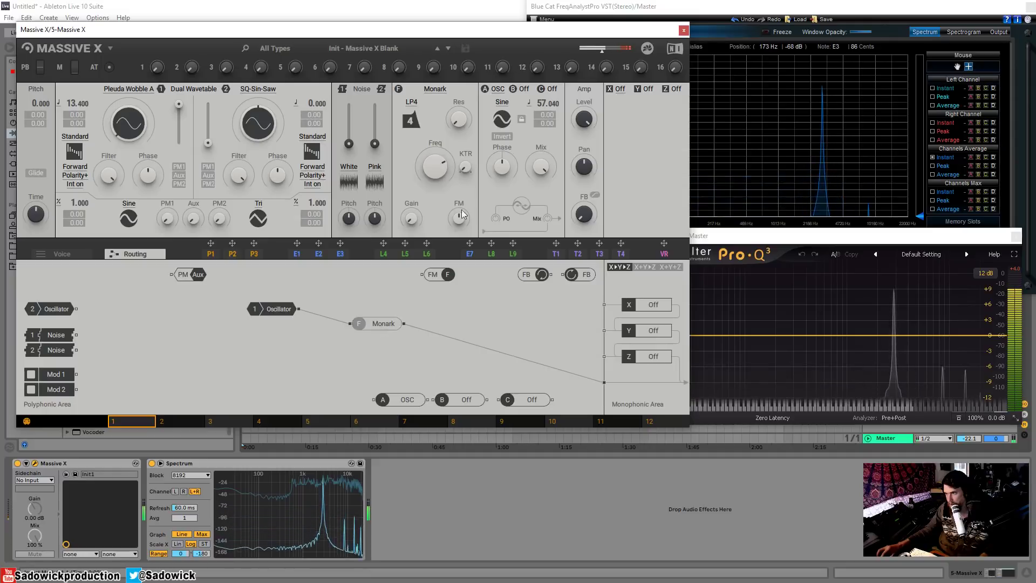
Replace the Monark filter with the SVF filter and nudge its module within the routing
left_click(440, 90)
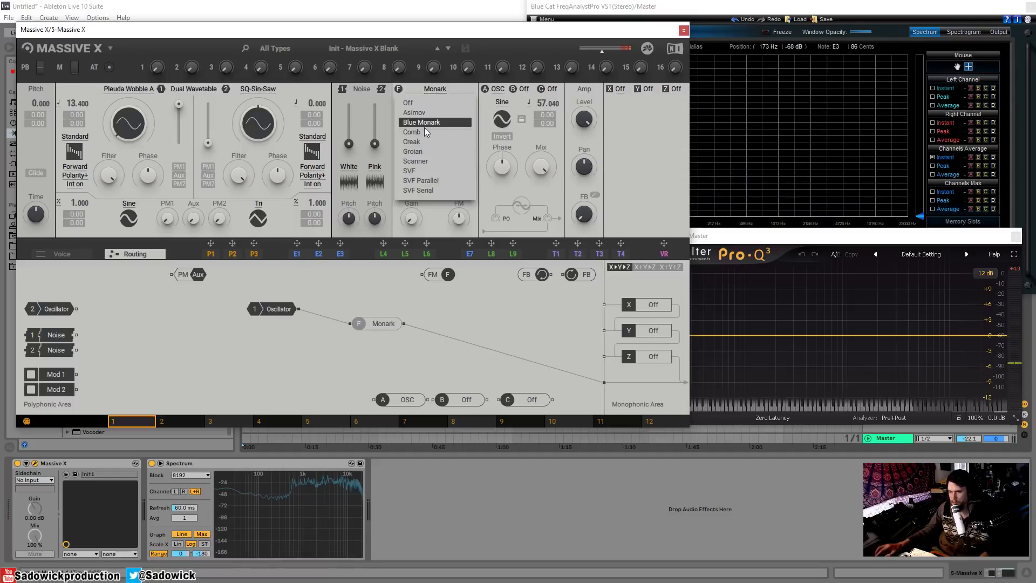
left_click(423, 170)
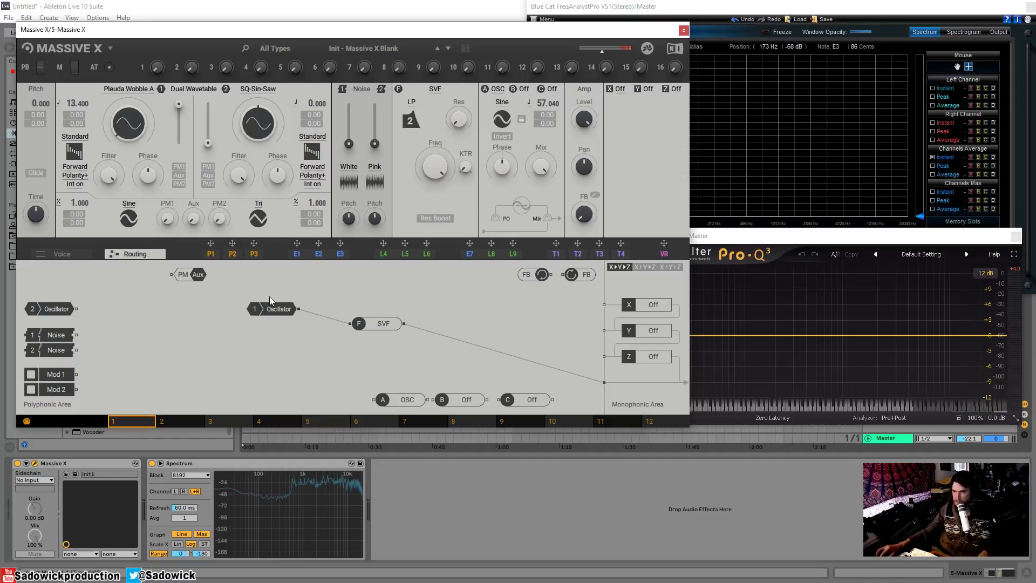
left_click_drag(384, 324, 383, 320)
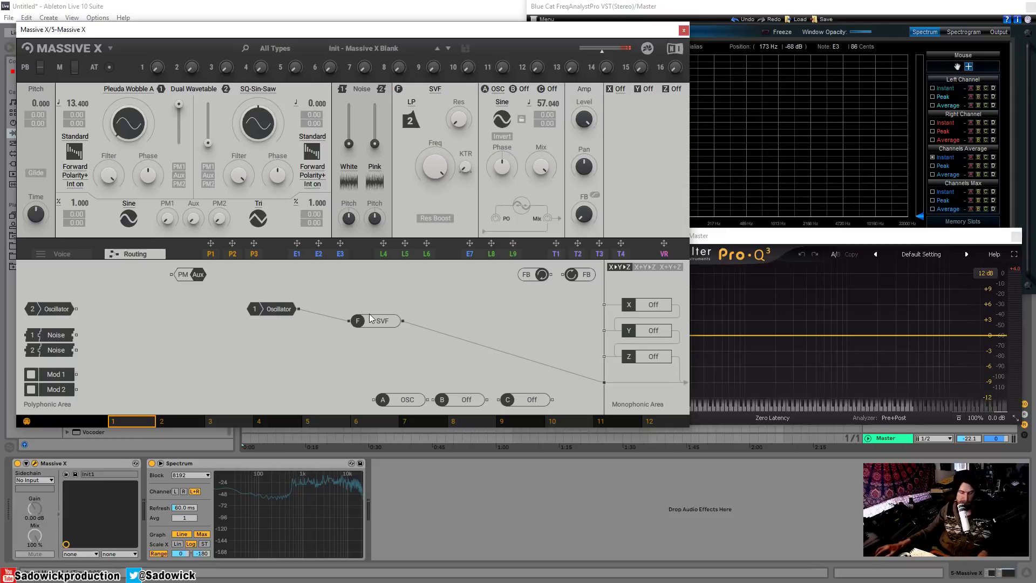
left_click_drag(388, 321, 386, 325)
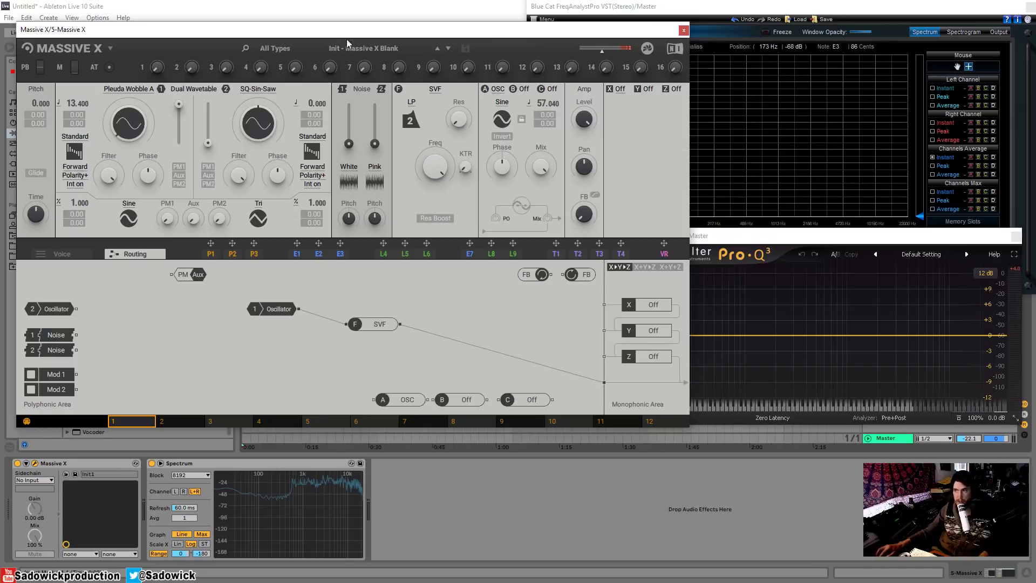